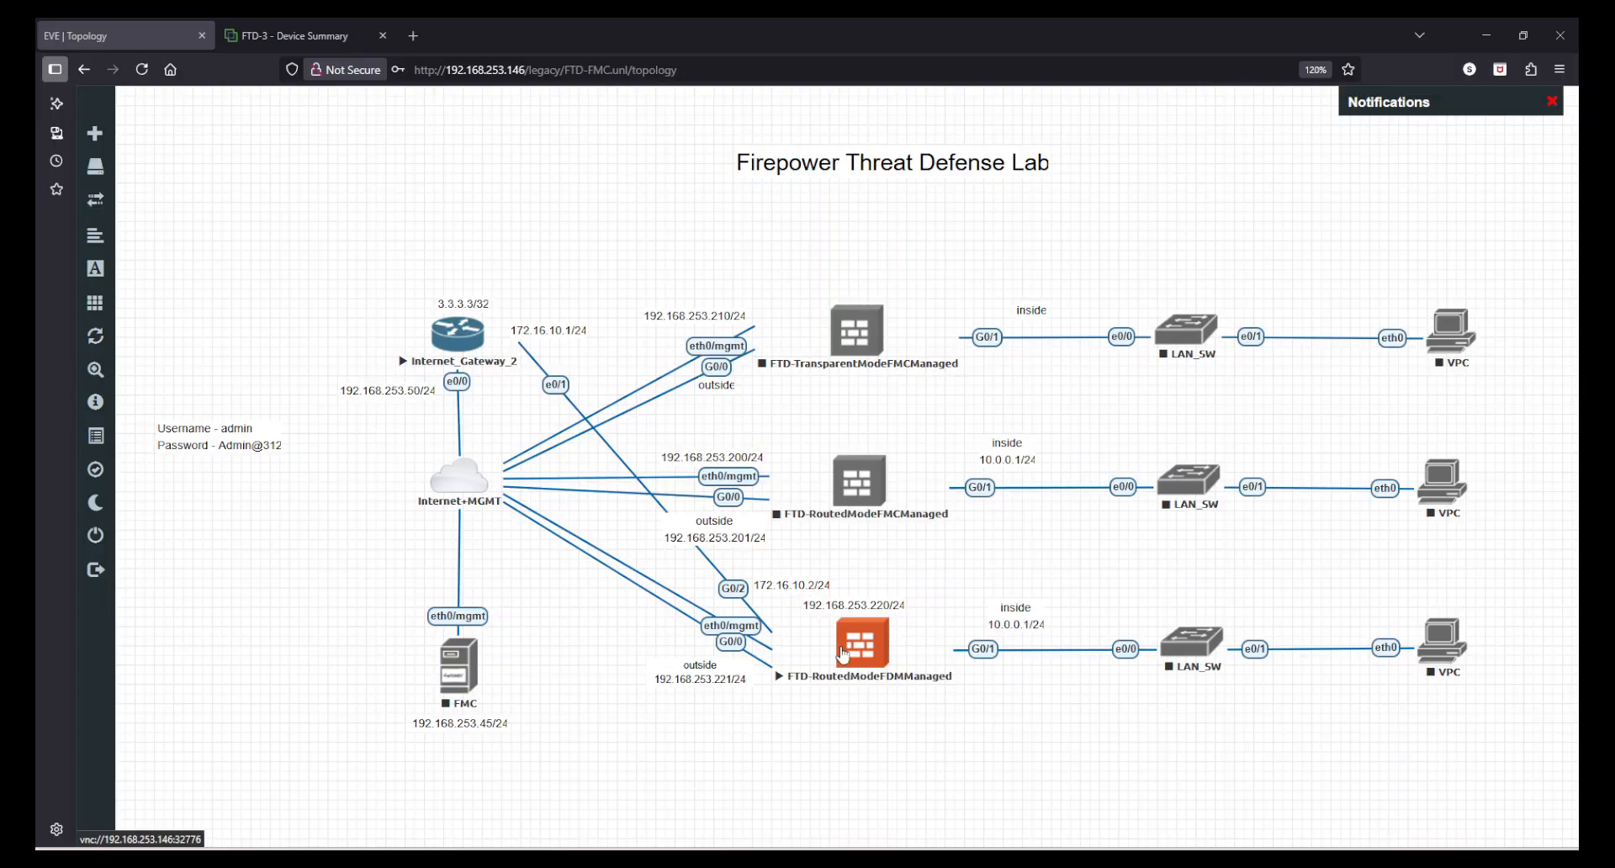
In Firewall Device Manager, name GigabitEthernet0/2 outside_2, enable it, and describe it as Internet Gateway 2
click(268, 23)
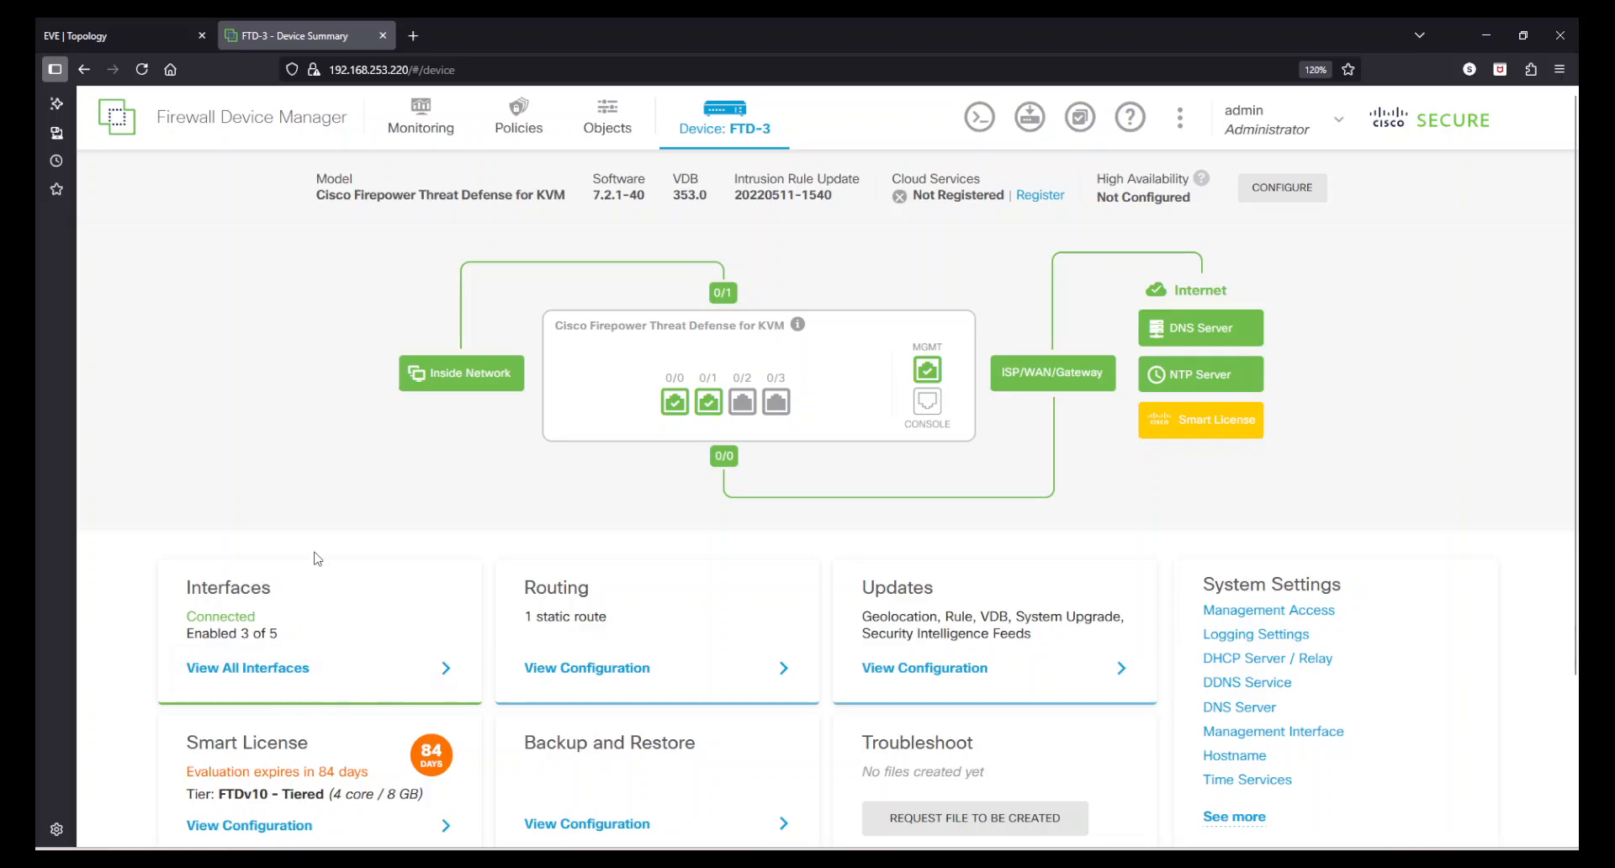
click(315, 668)
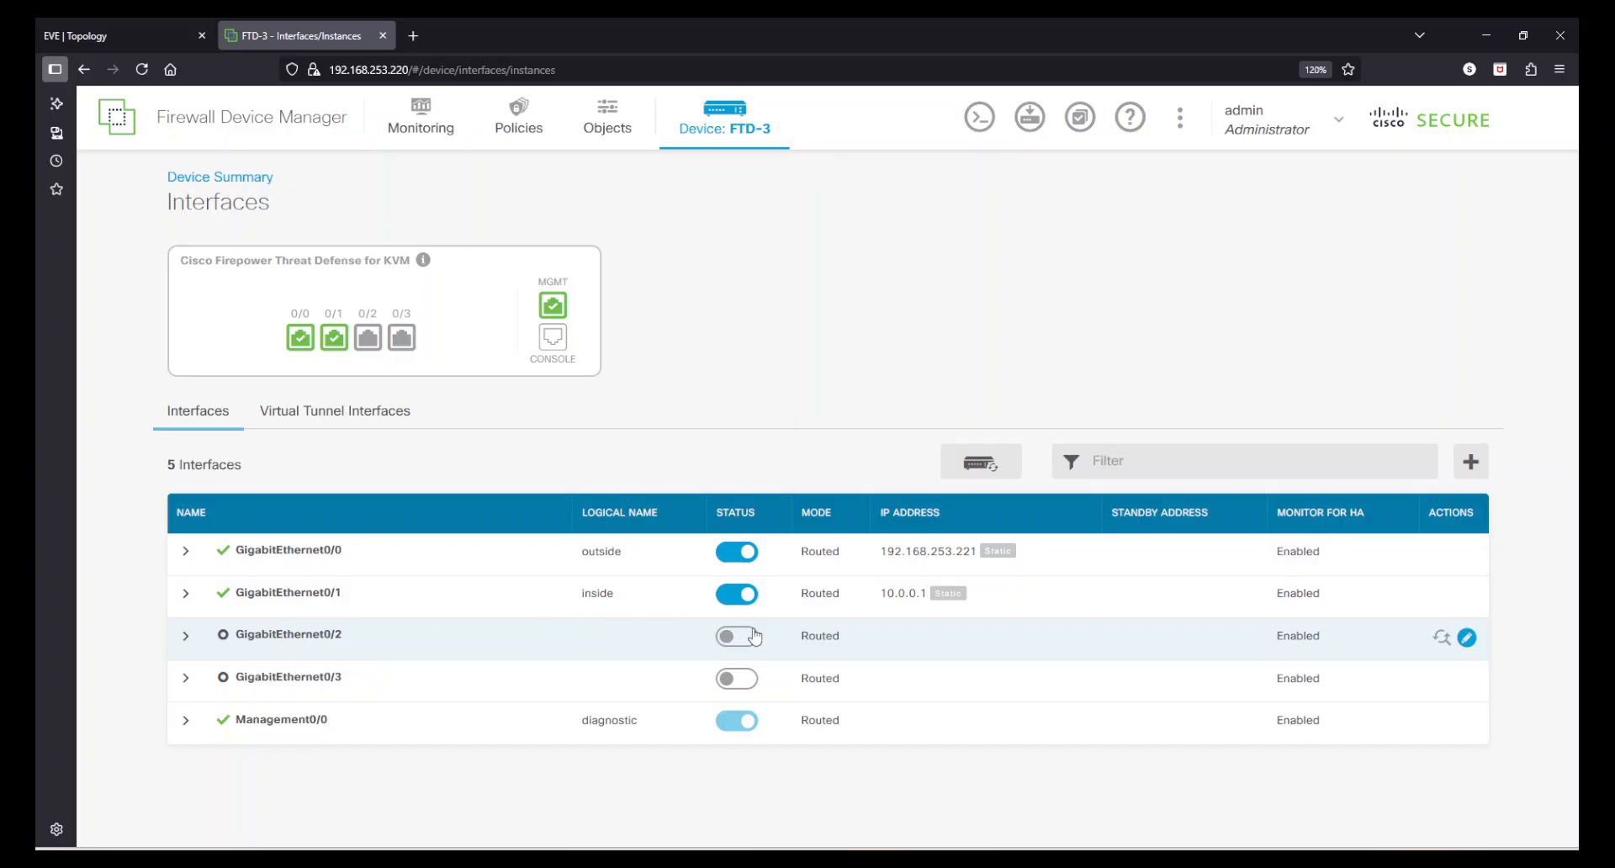
click(1467, 638)
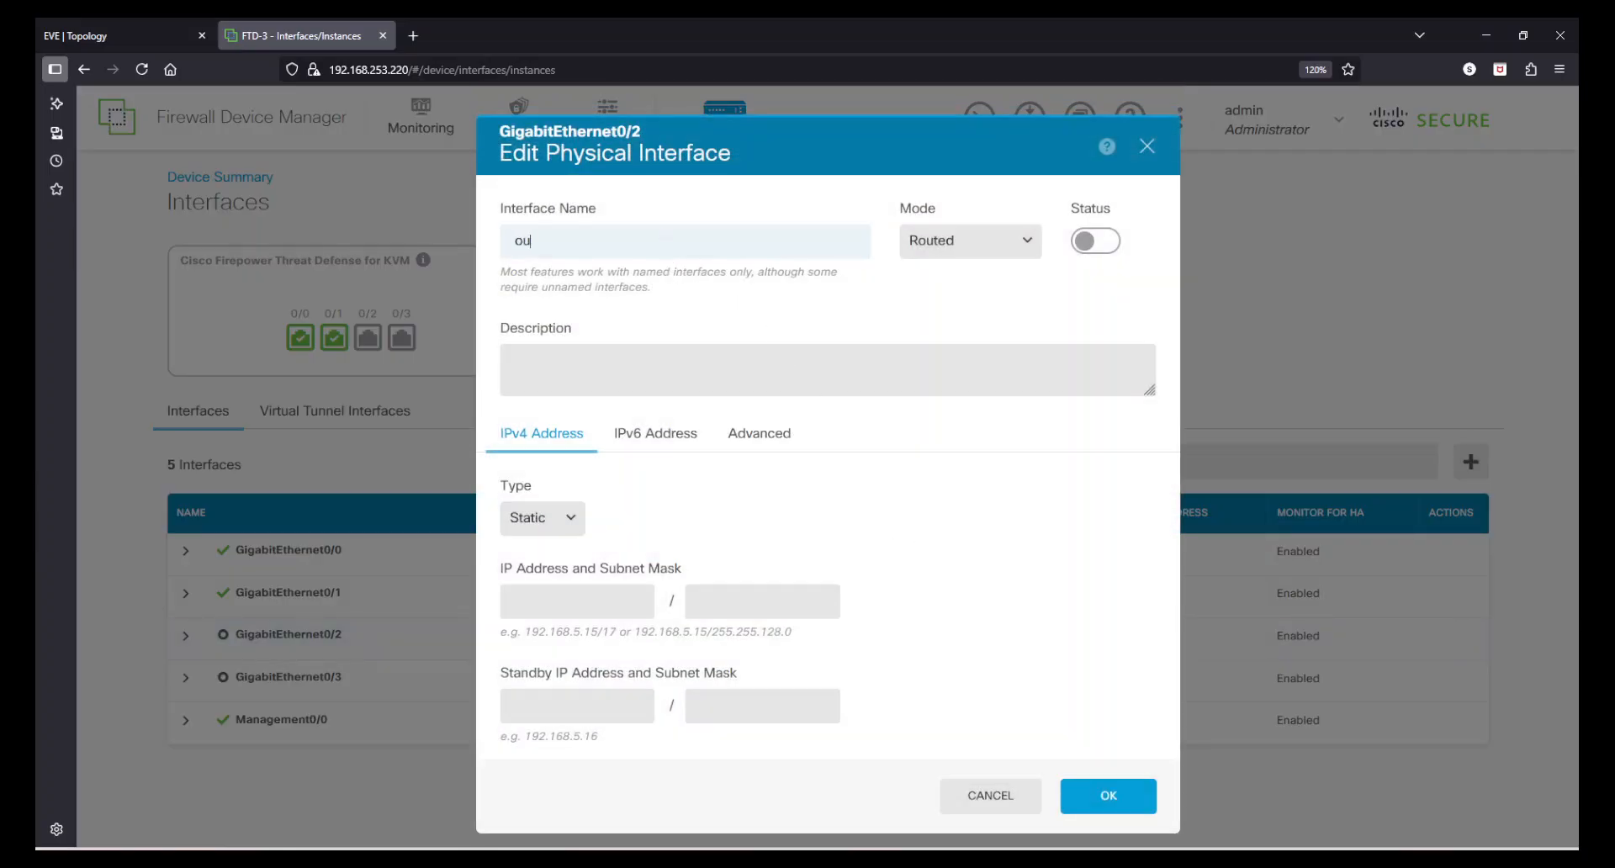
text(outside_2)
click(1090, 244)
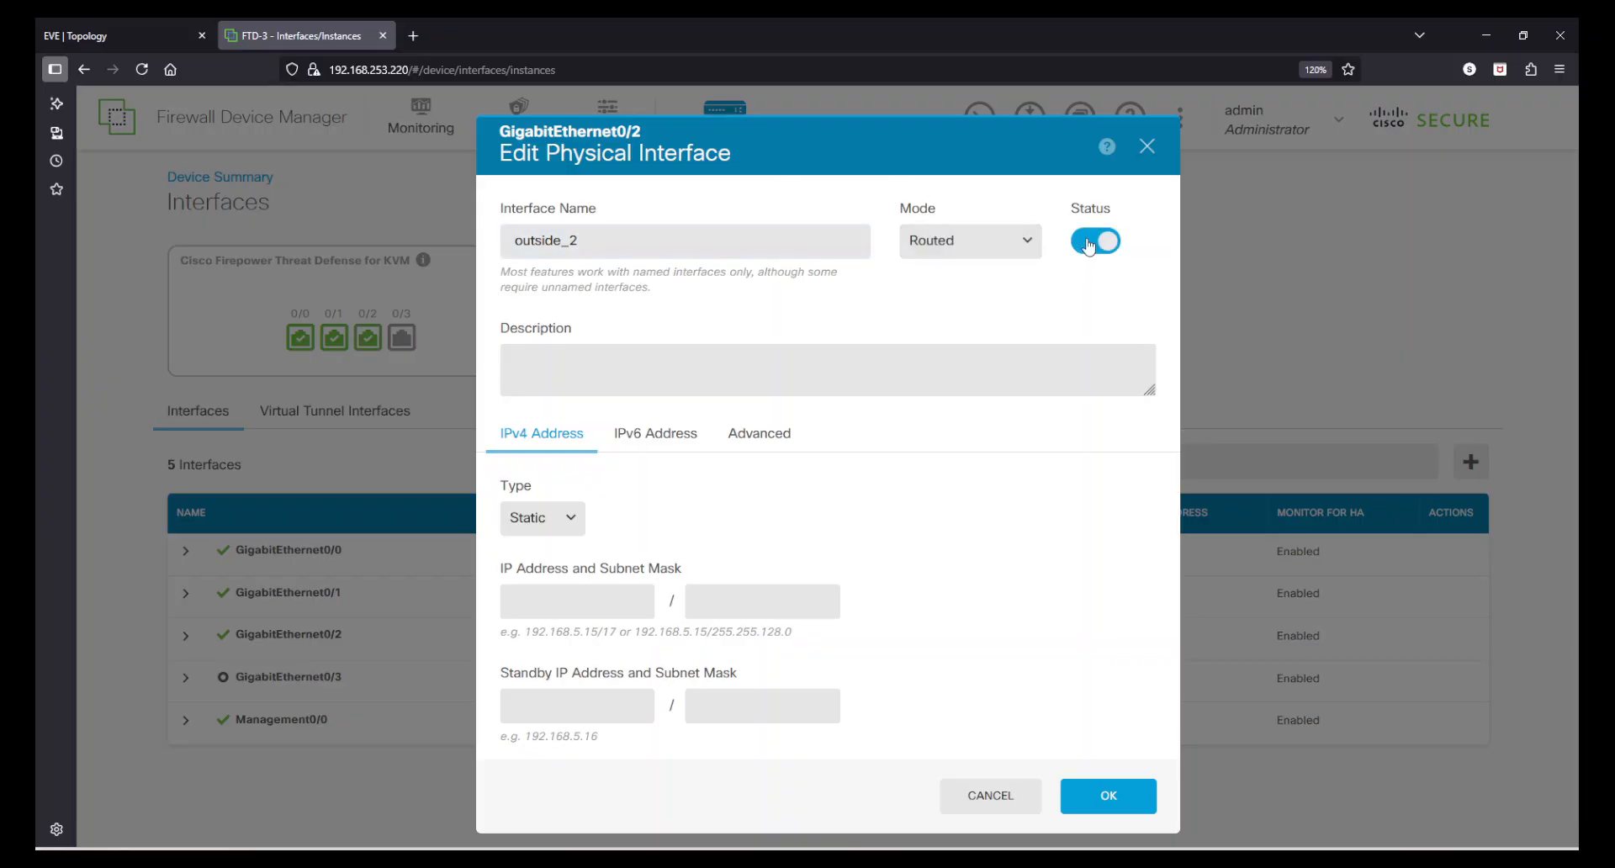
click(578, 376)
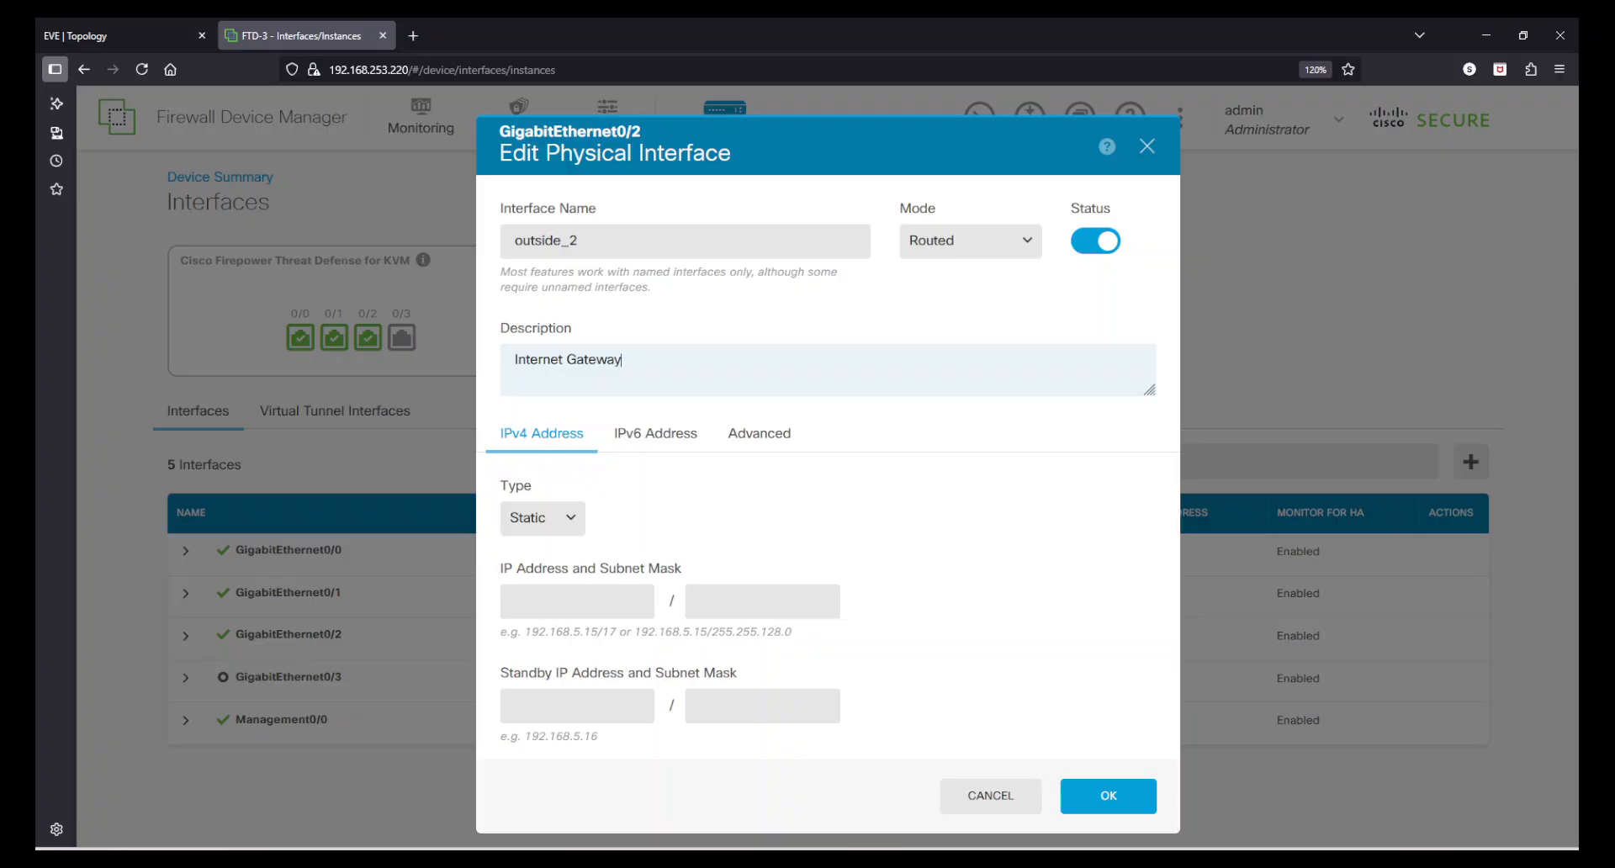
Give the outside_2 interface the static IPv4 address 172.16.10.2 with subnet mask 255.255.255.0
click(584, 591)
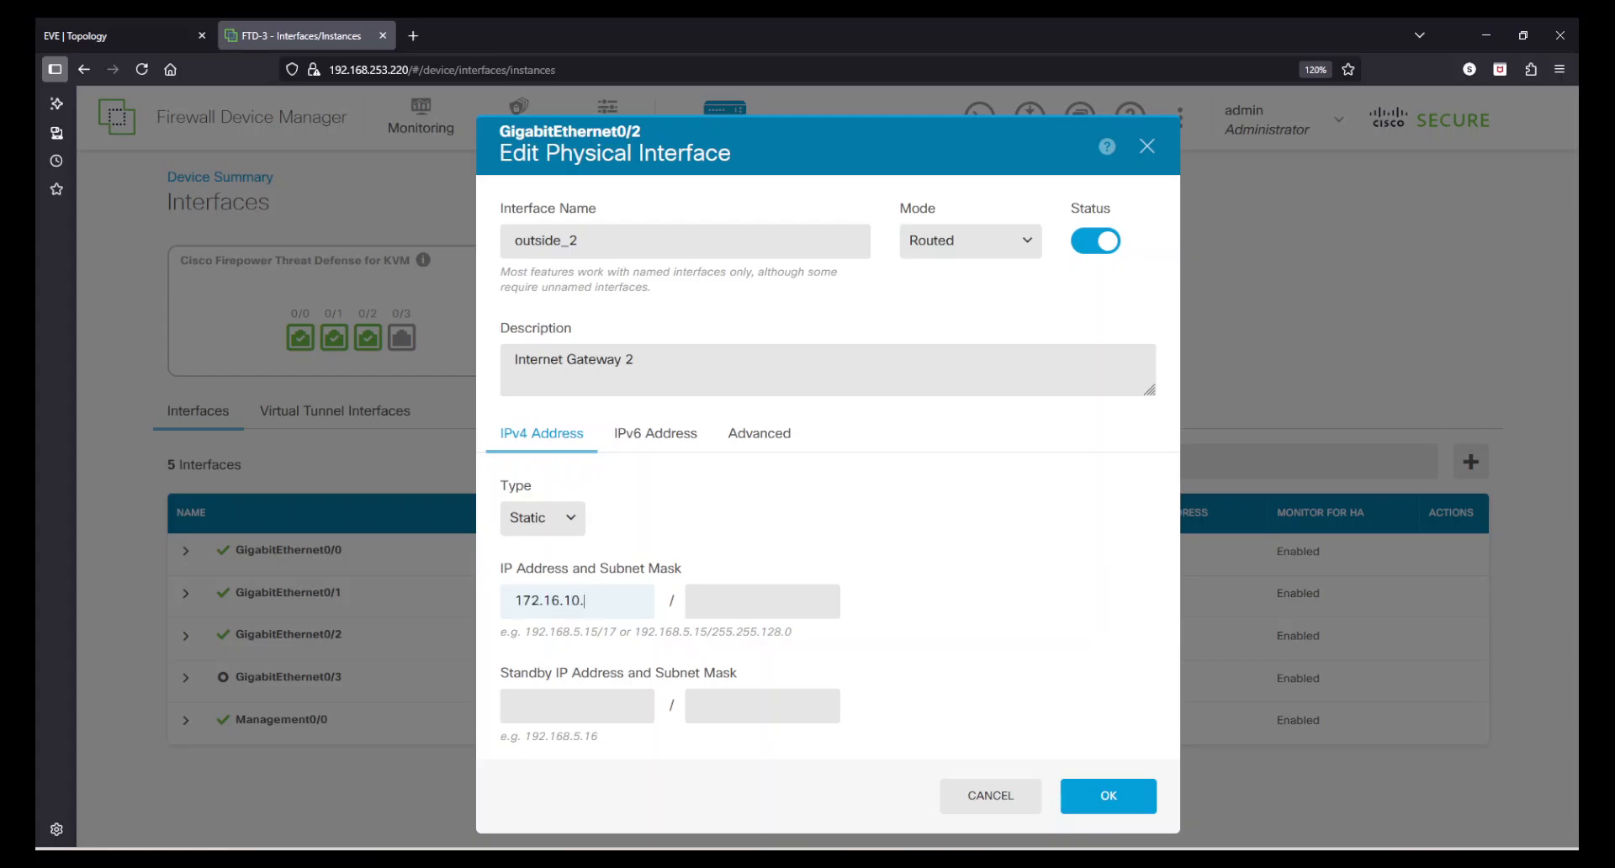
key(Tab)
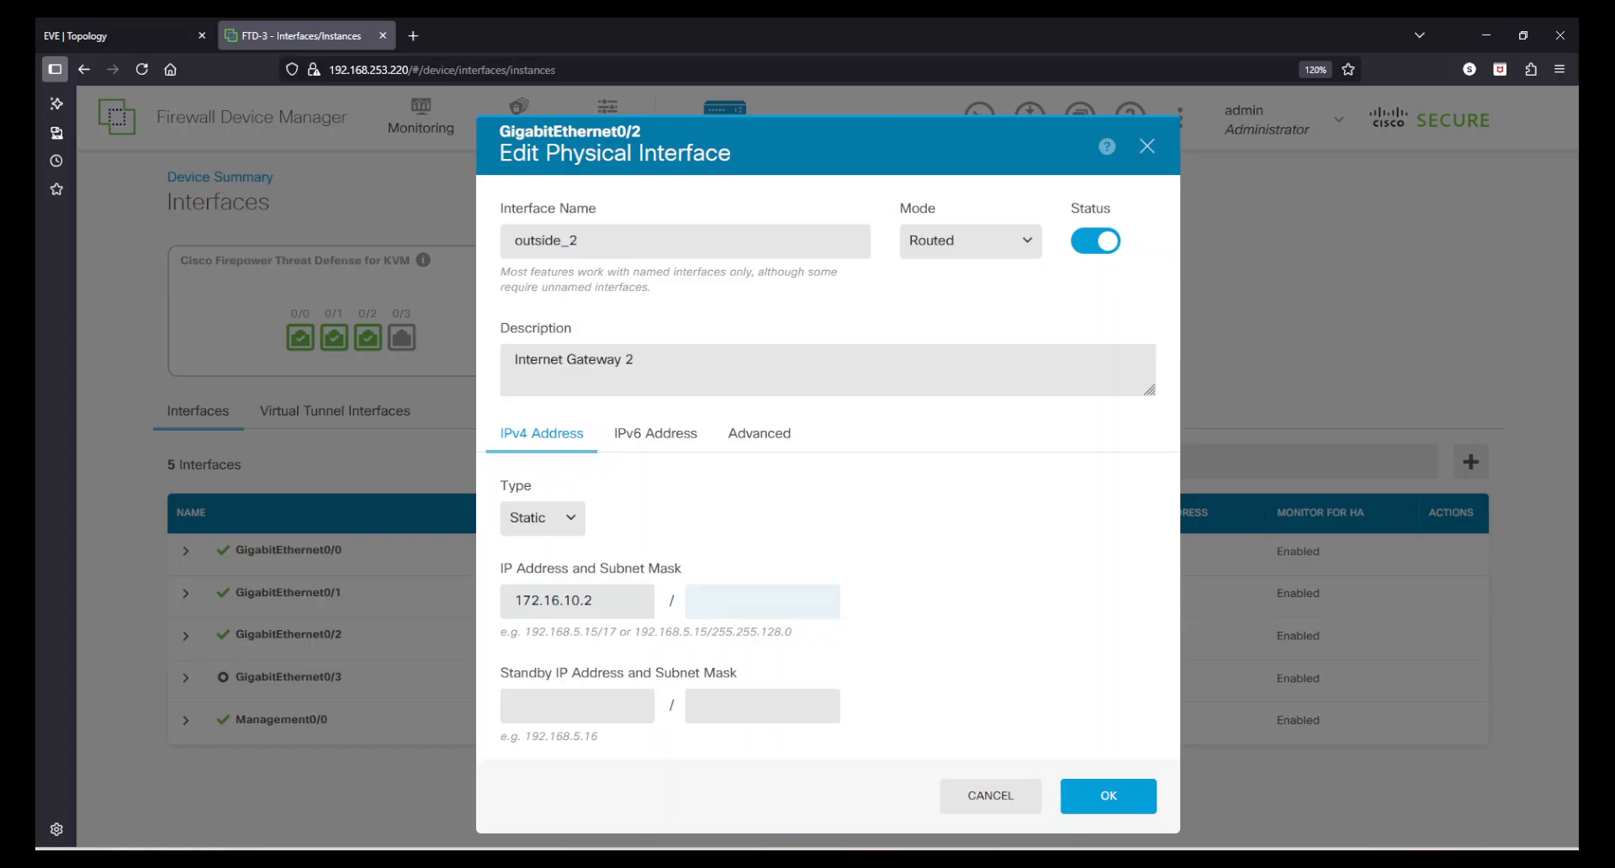
text(255.255.255.0)
click(610, 633)
Disable HA monitoring for the outside_2 interface and save its settings
click(671, 449)
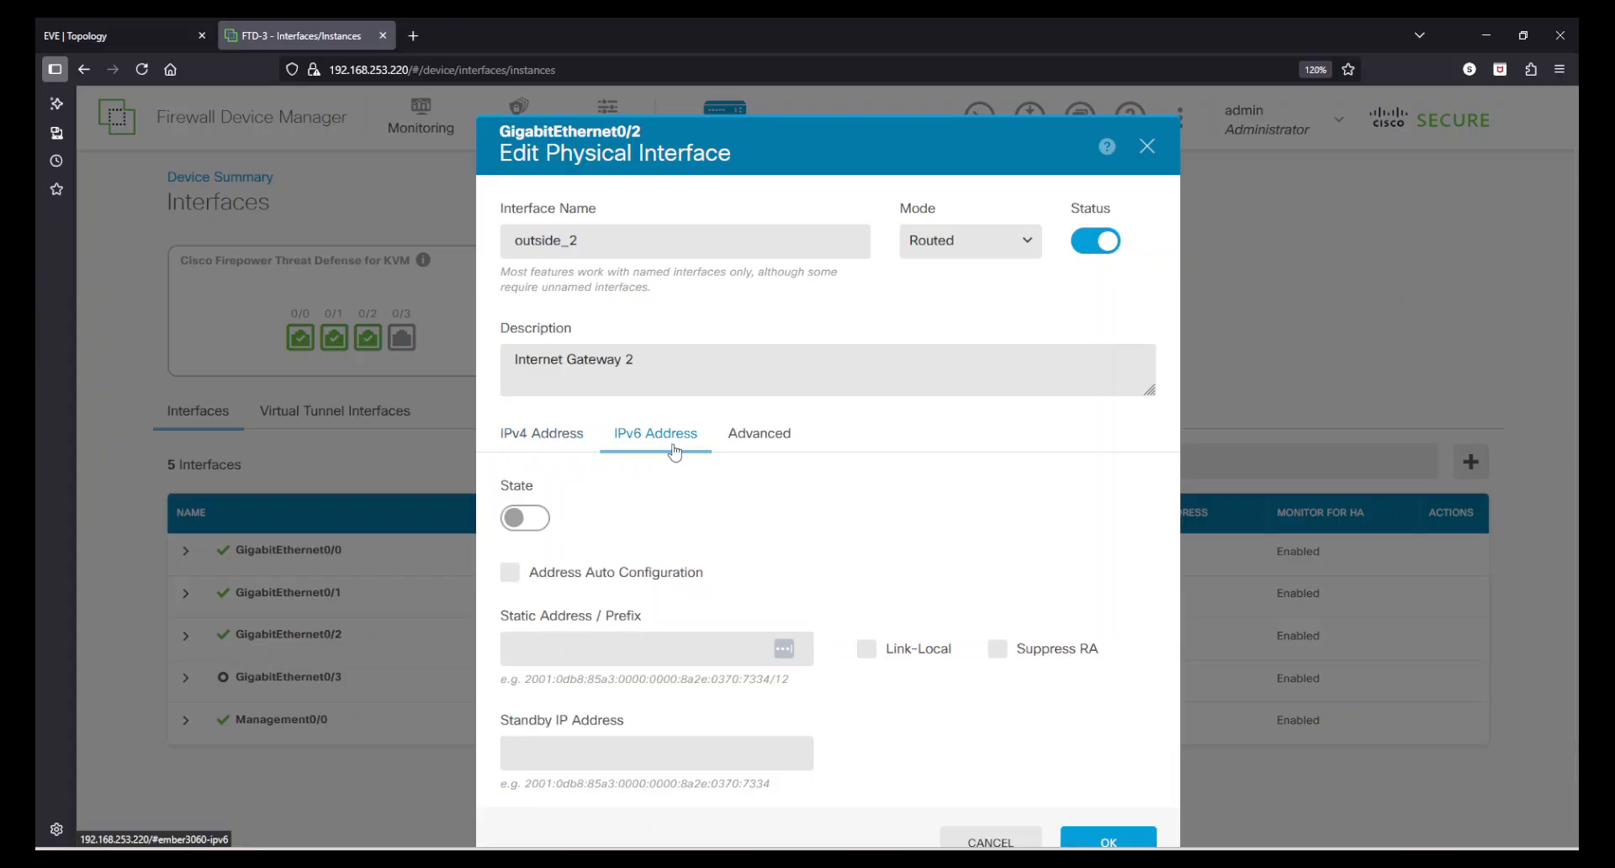
click(789, 448)
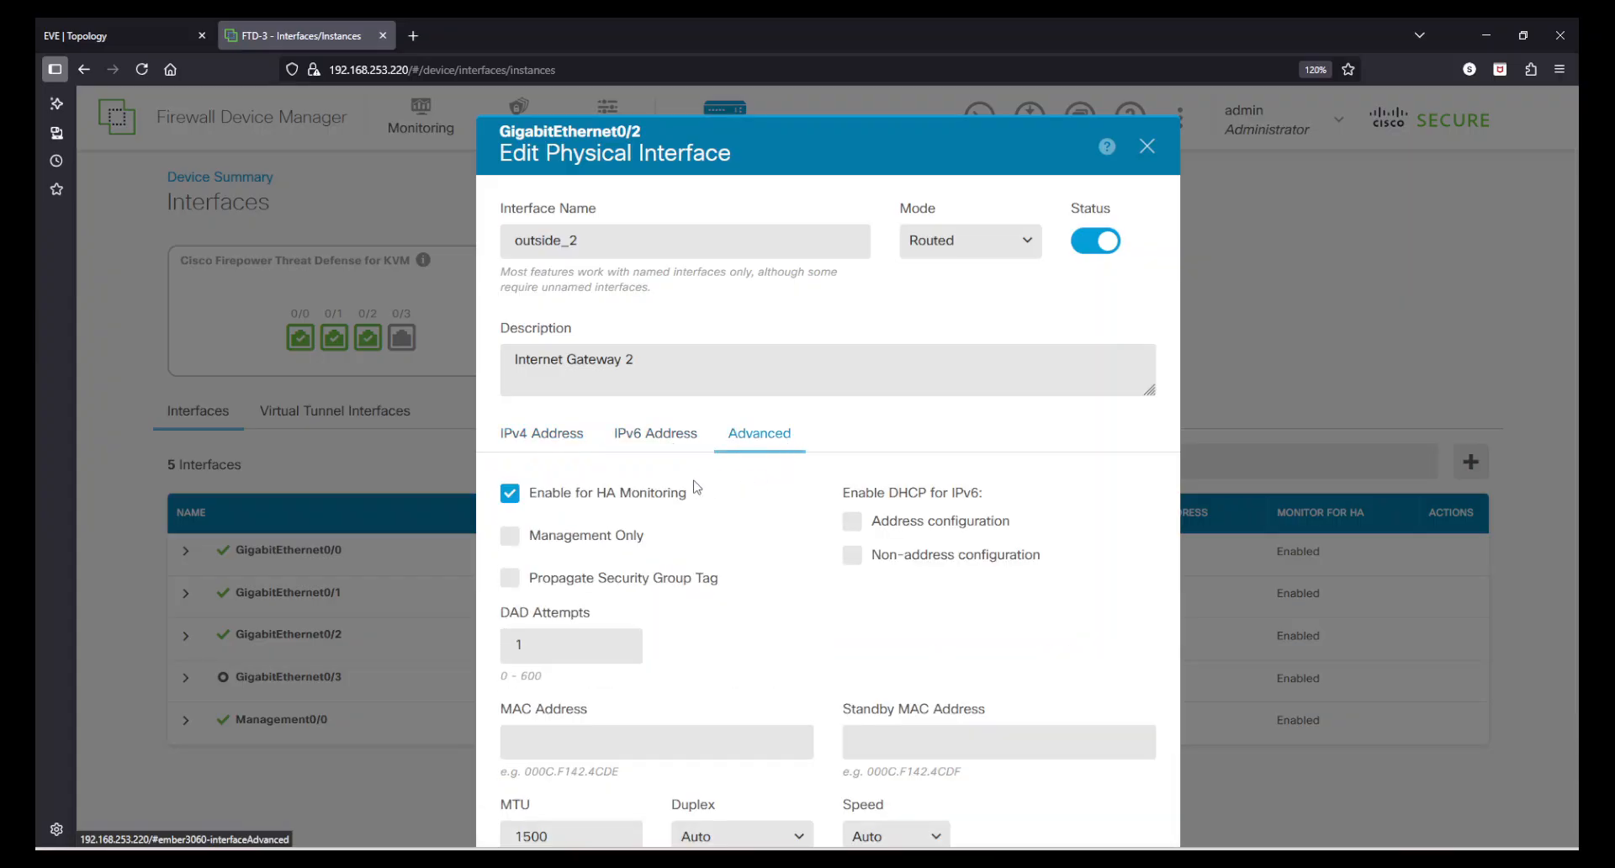
click(505, 498)
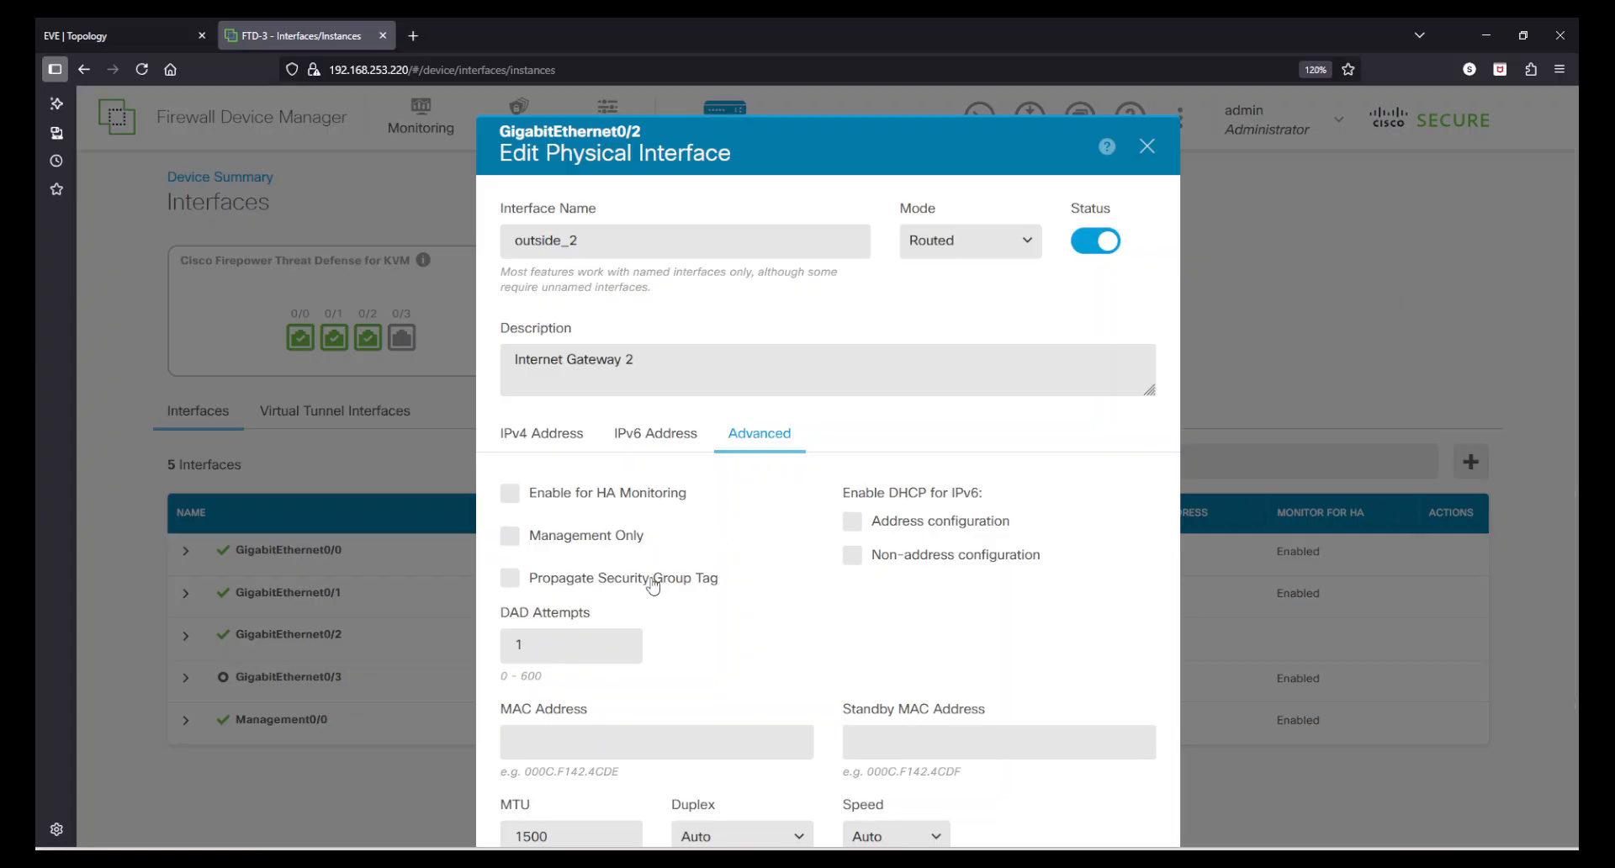
scroll(871, 633, down, 3)
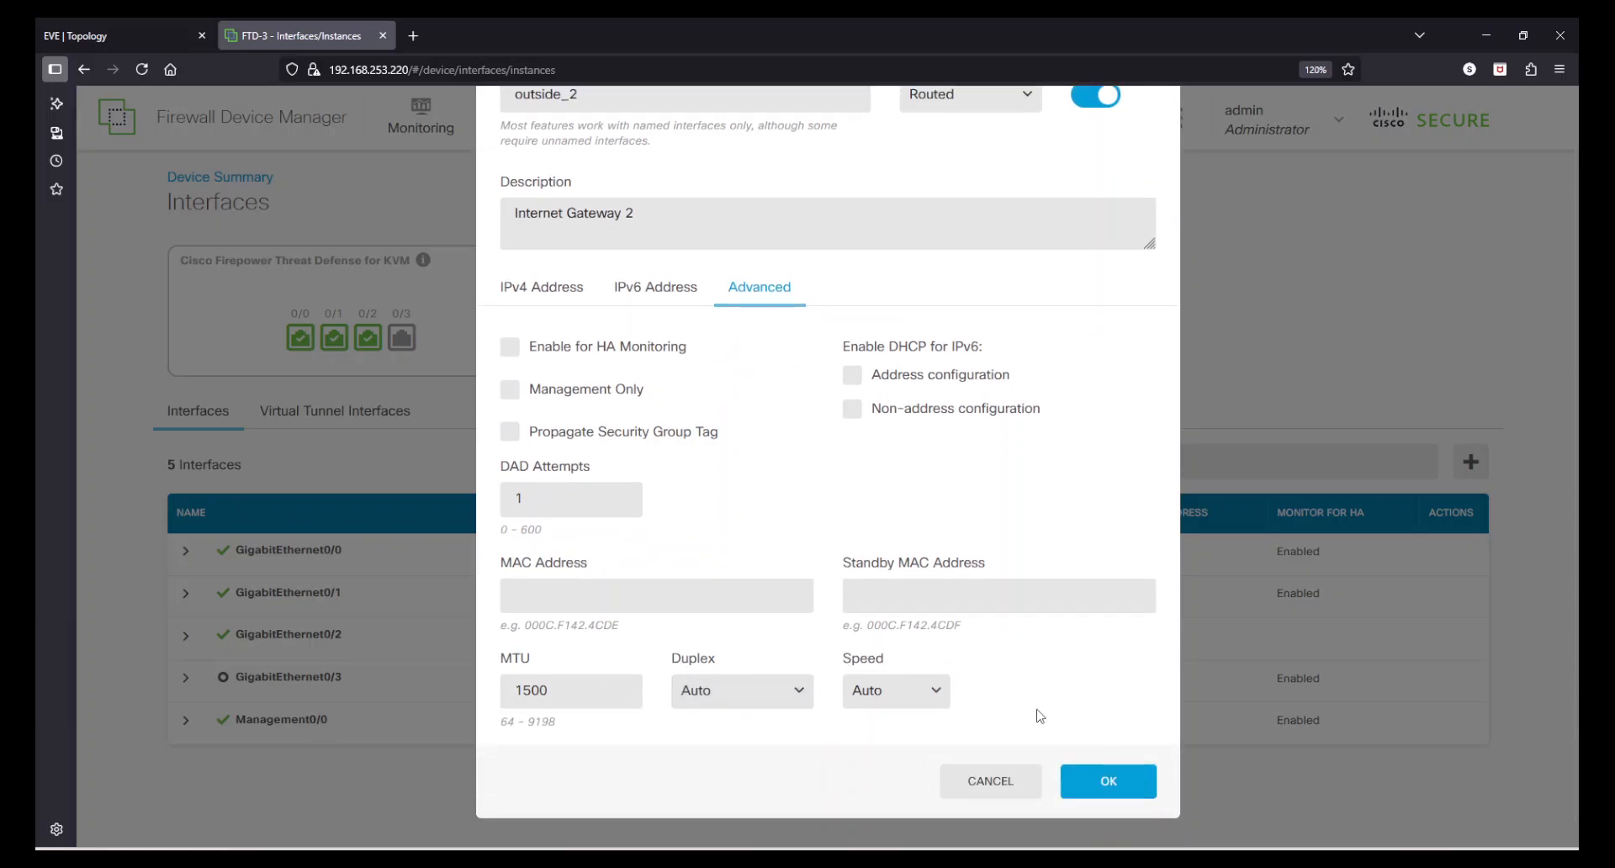
scroll(1043, 702, up, 3)
scroll(1049, 695, down, 3)
click(1120, 772)
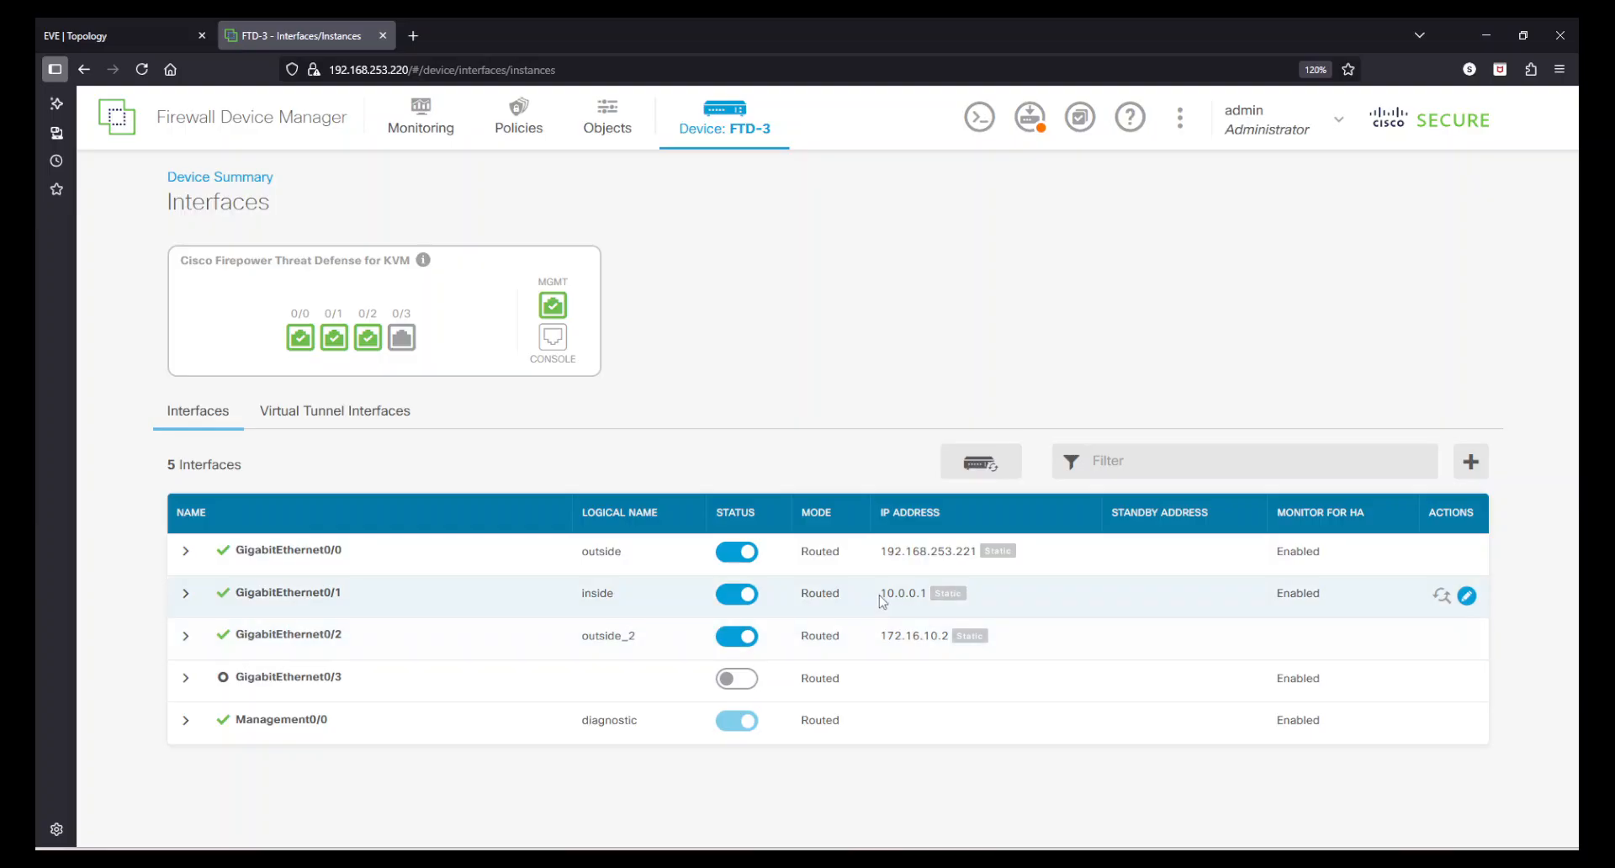
Examine the inside interface's subinterfaces and its IPv4, IPv6 and advanced settings
drag(881, 596, 922, 592)
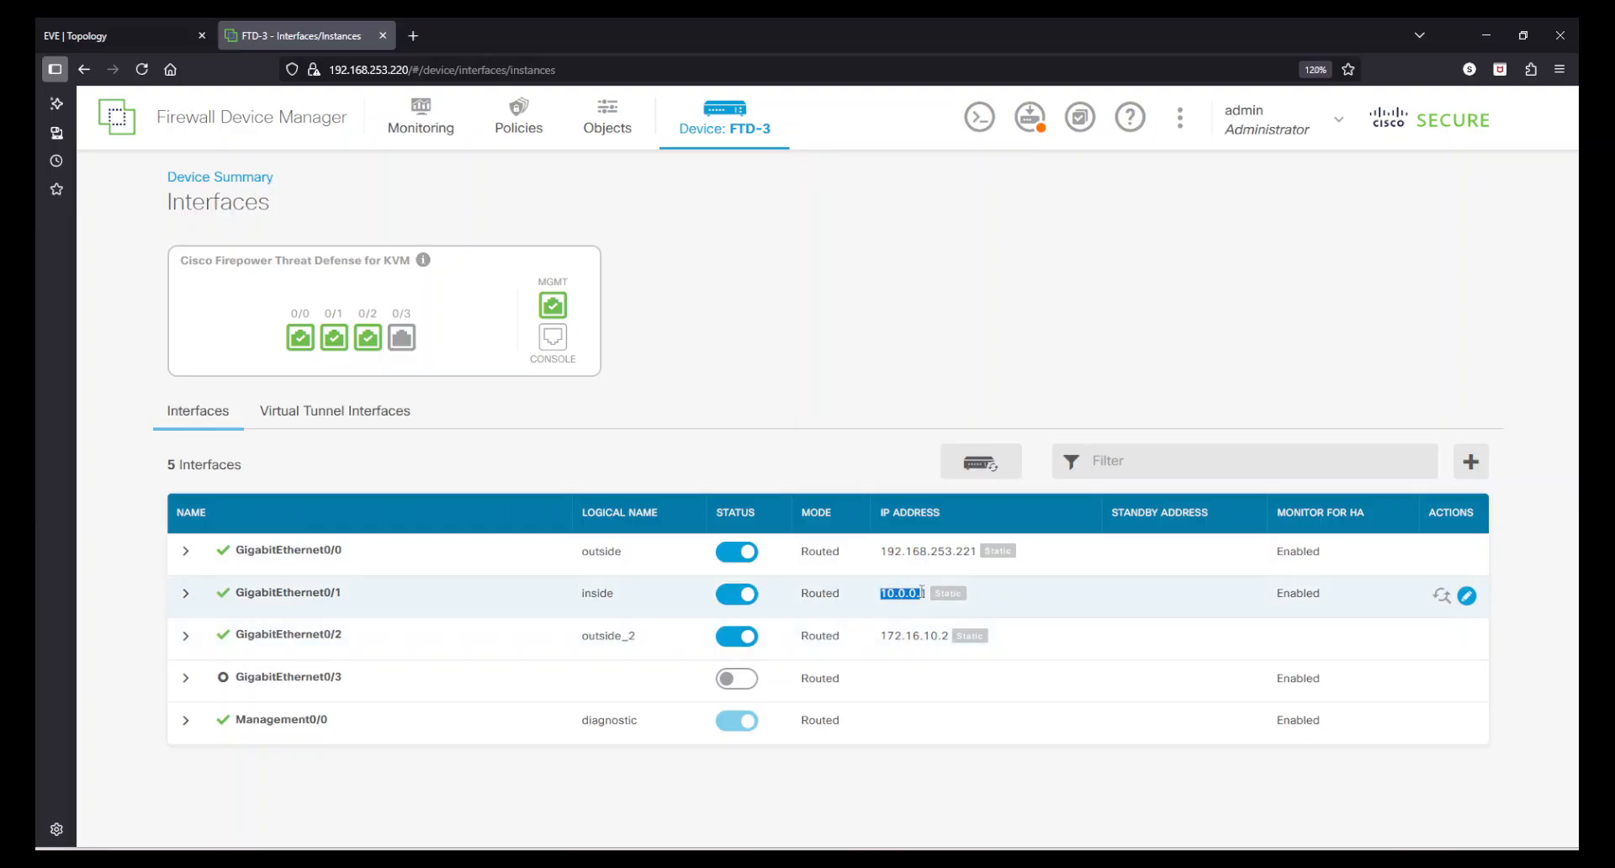
click(837, 353)
click(186, 594)
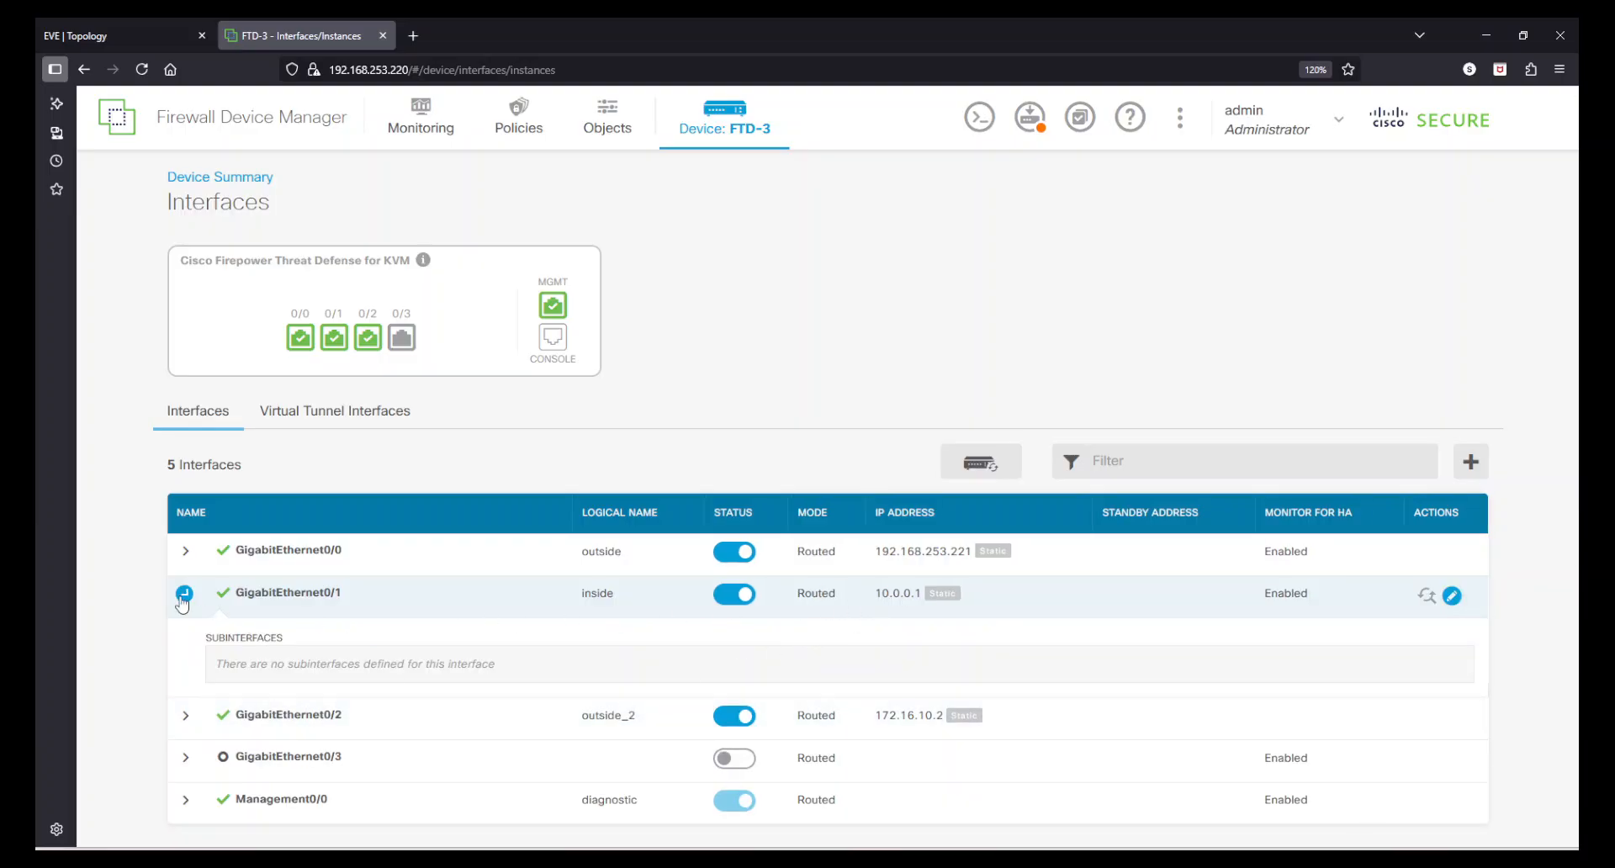
click(184, 594)
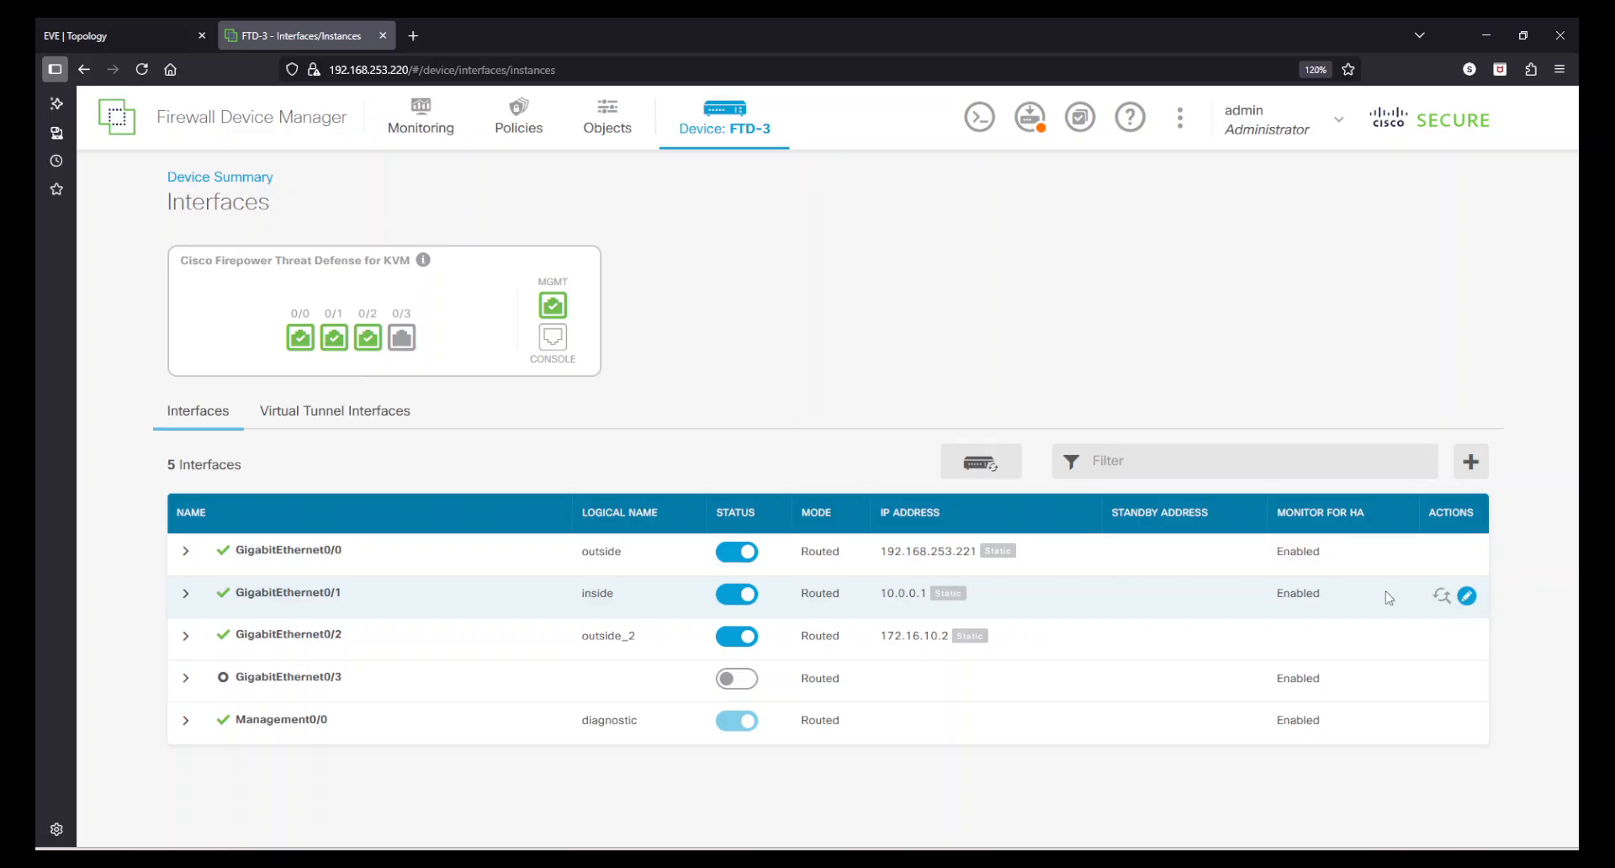
click(1467, 596)
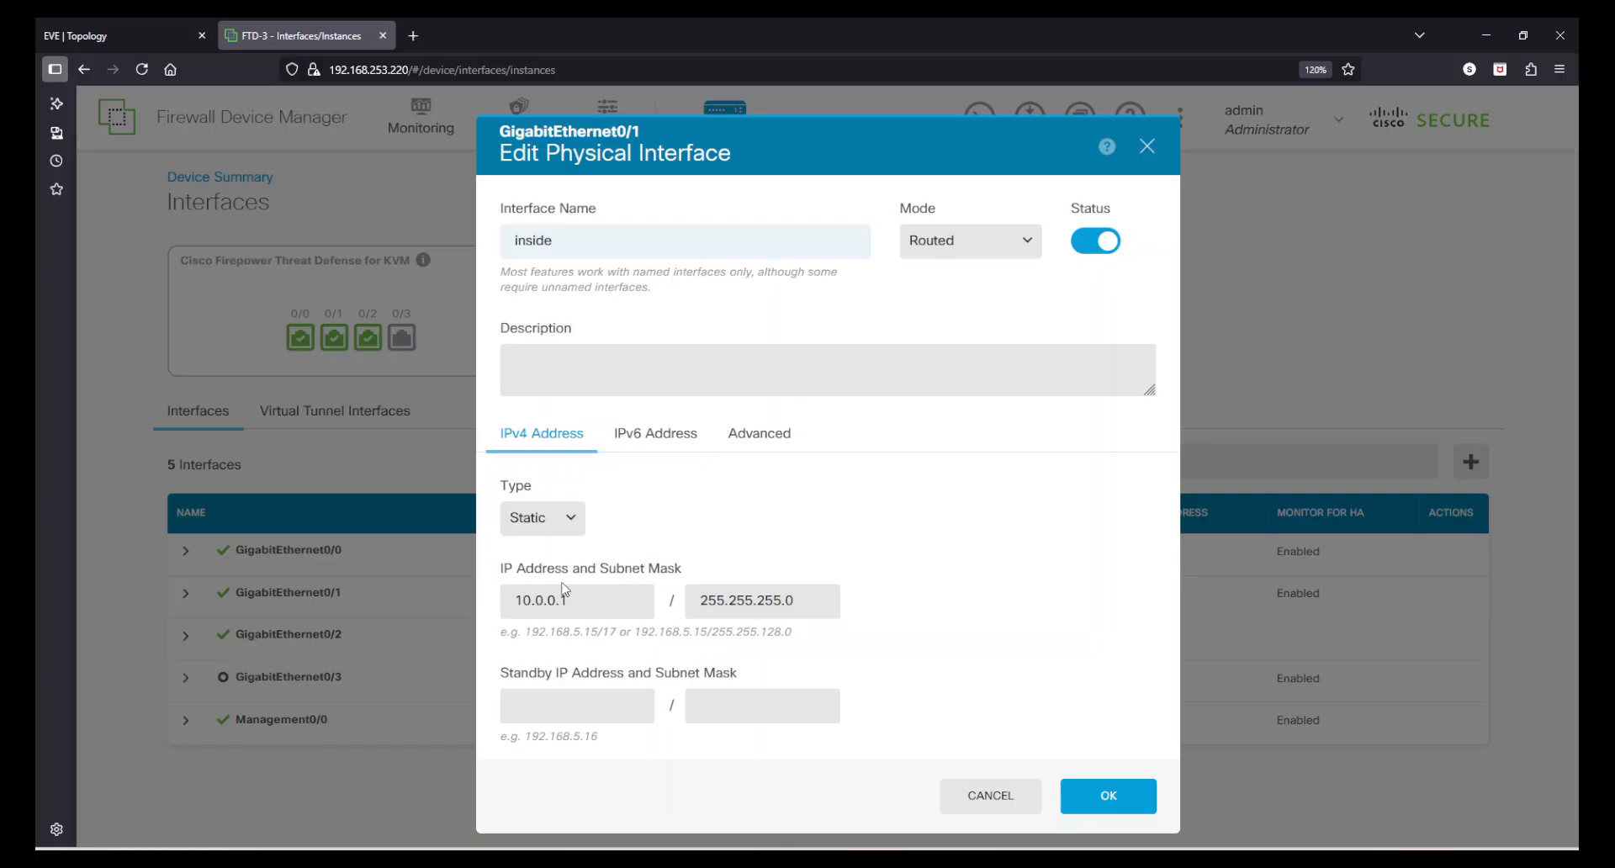
click(685, 451)
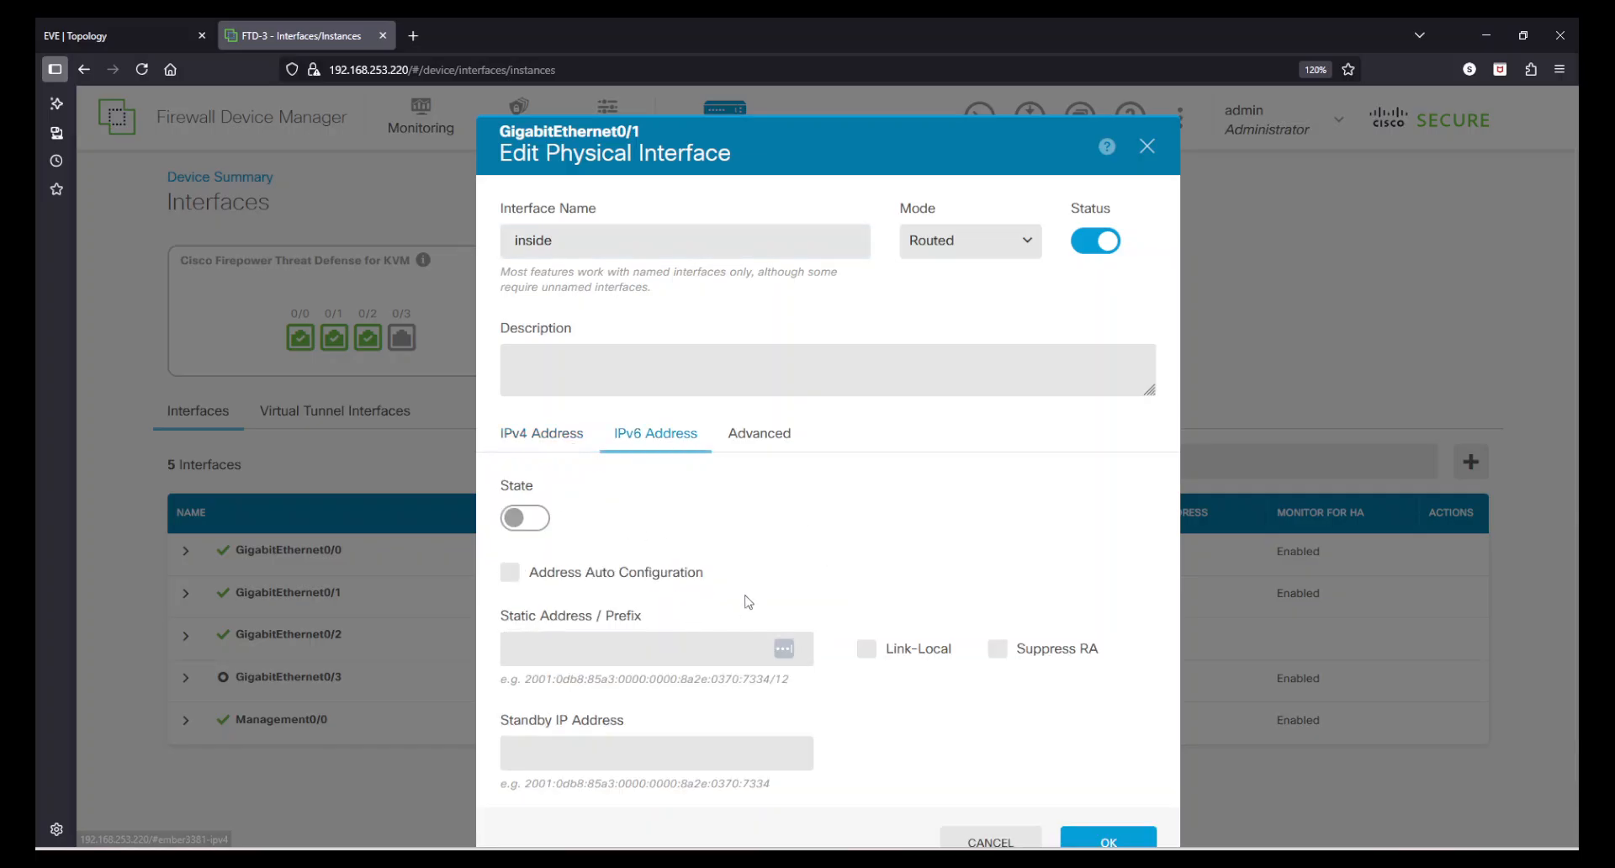
scroll(749, 589, down, 1)
click(768, 385)
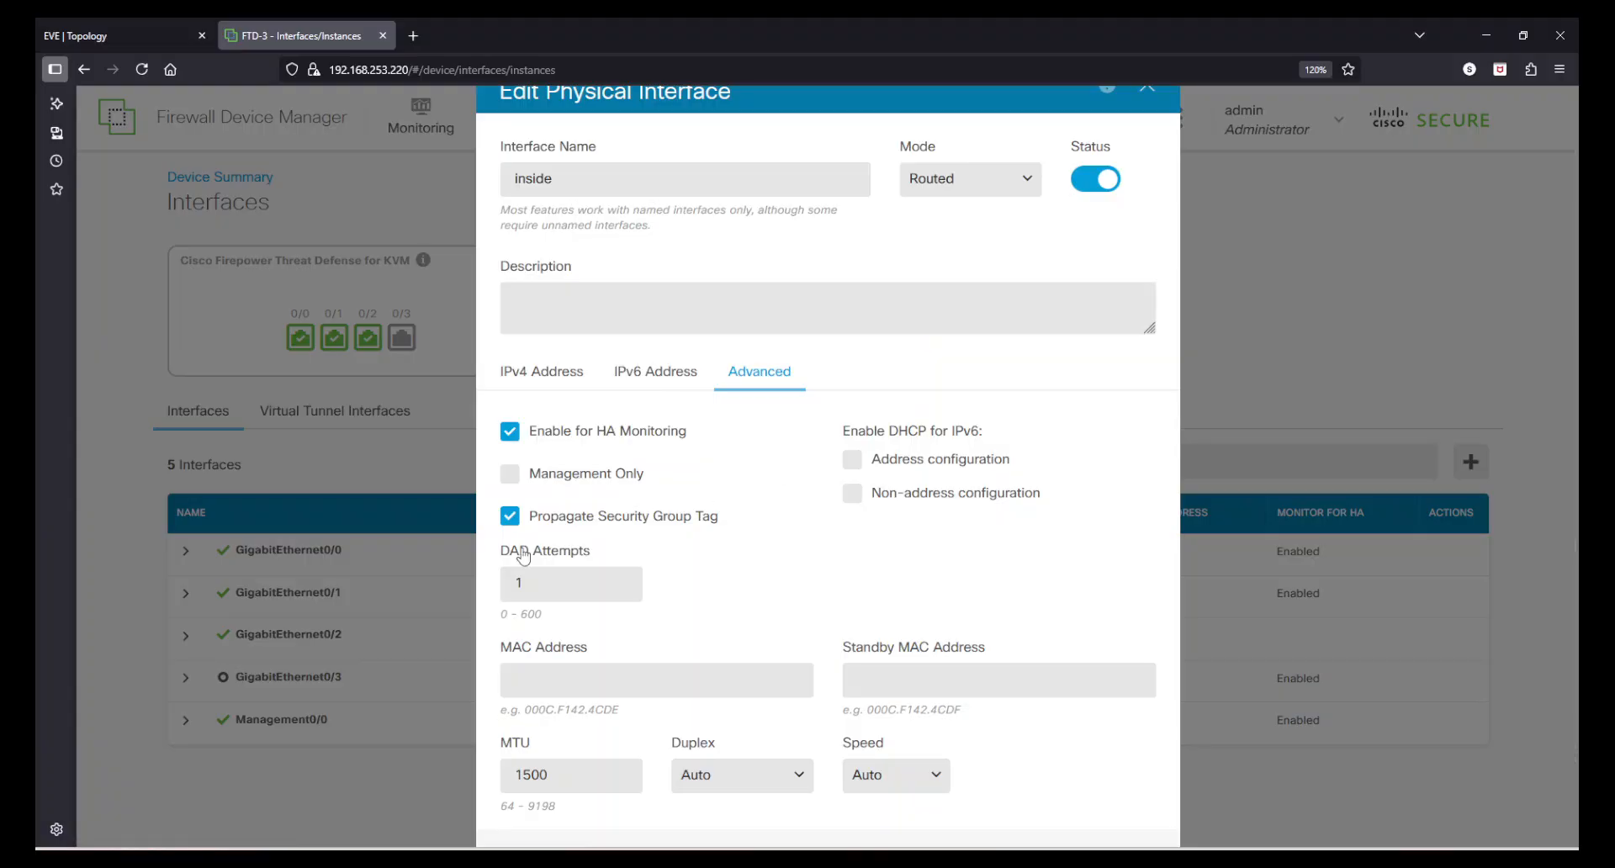
click(650, 381)
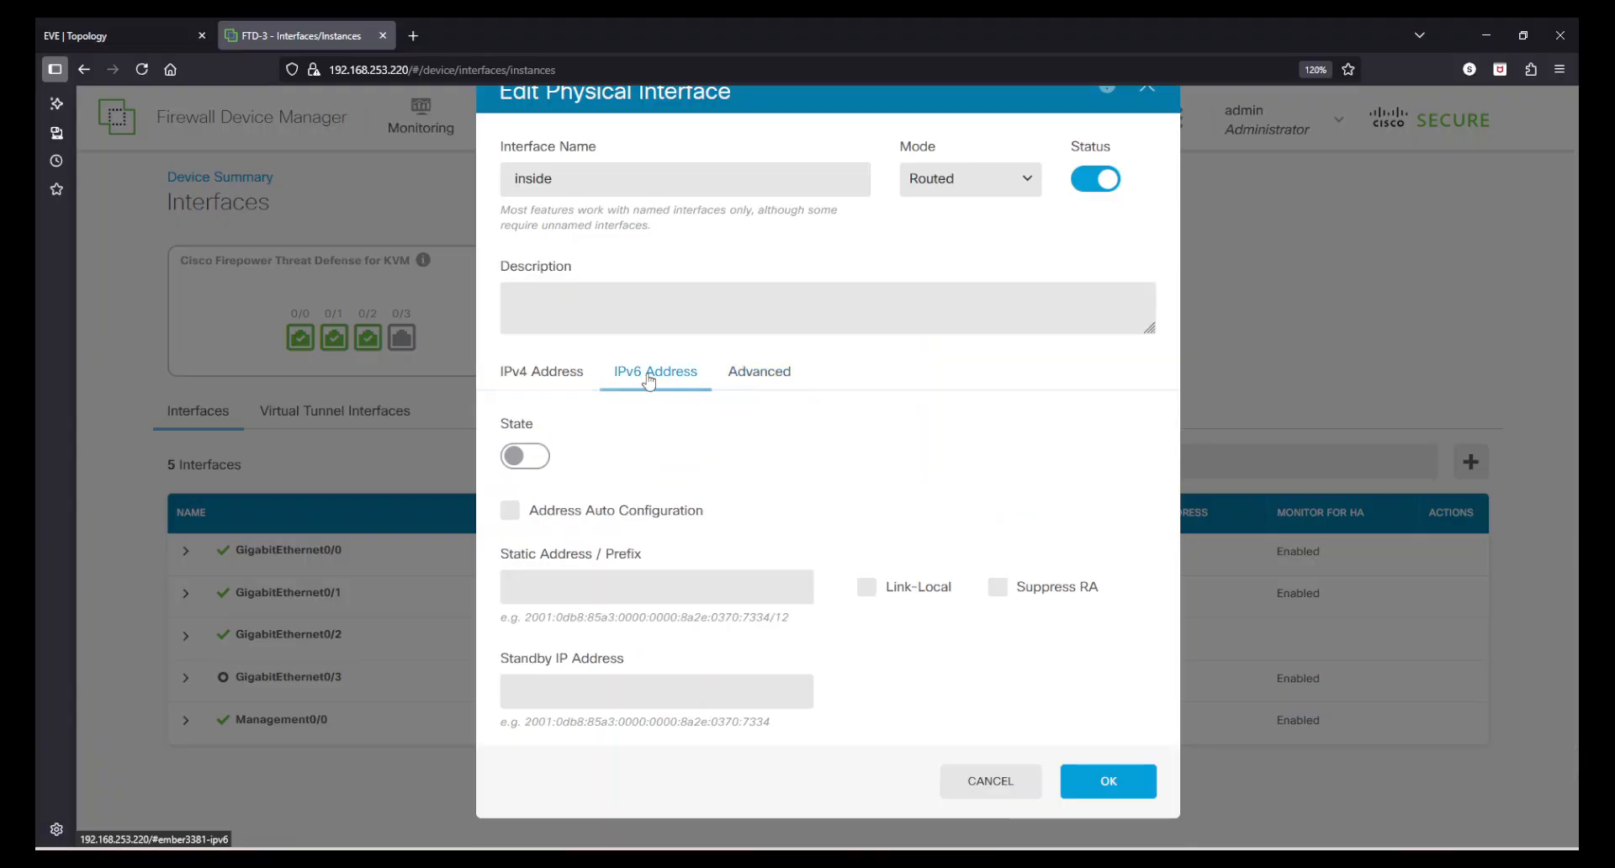
click(539, 387)
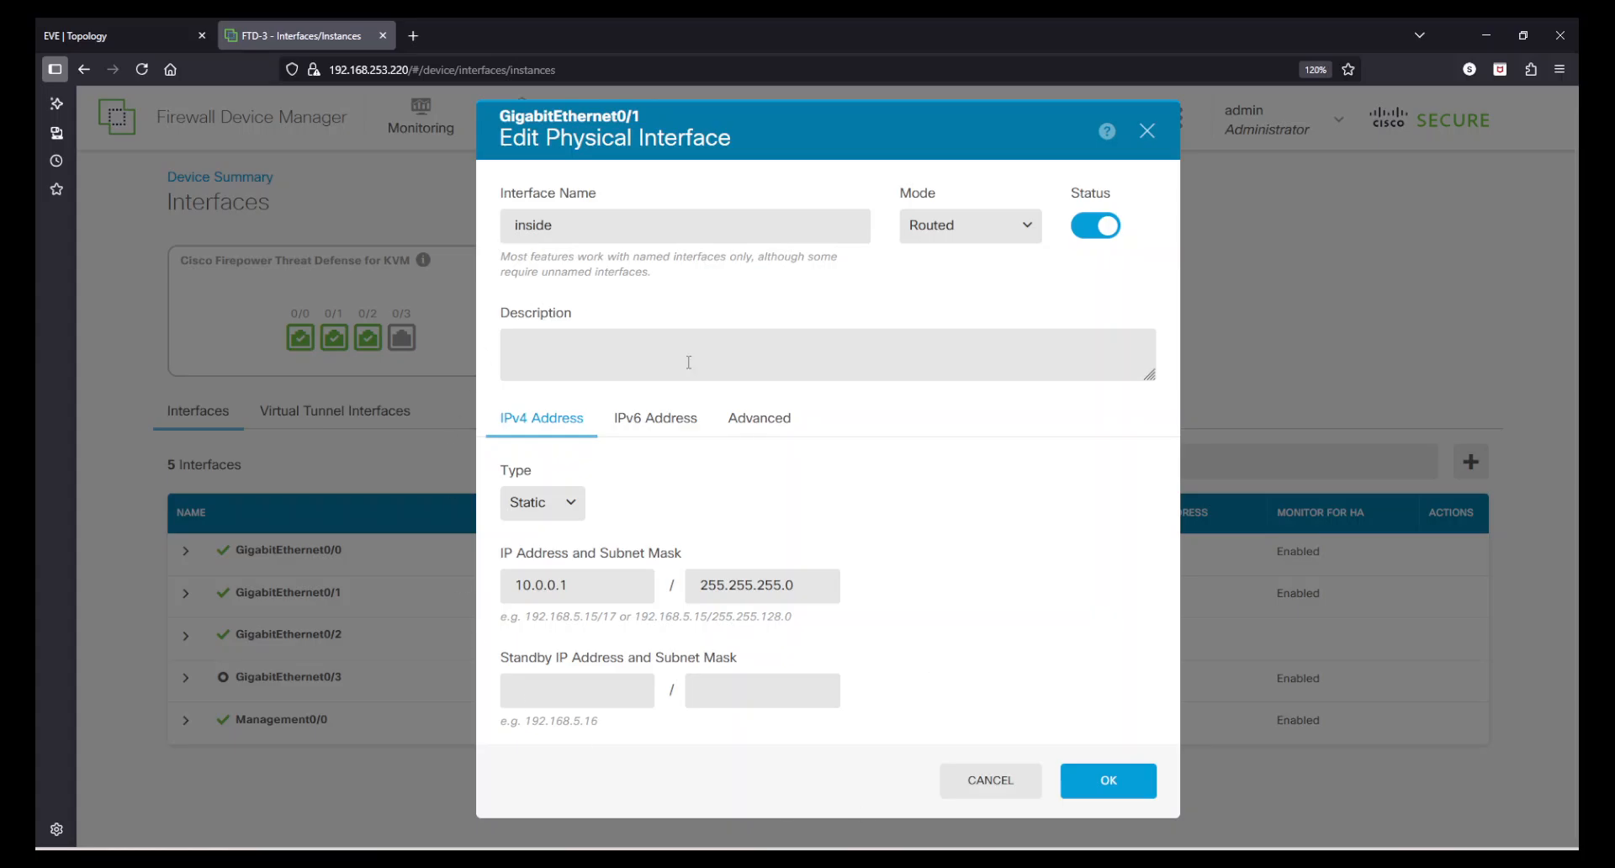
click(992, 793)
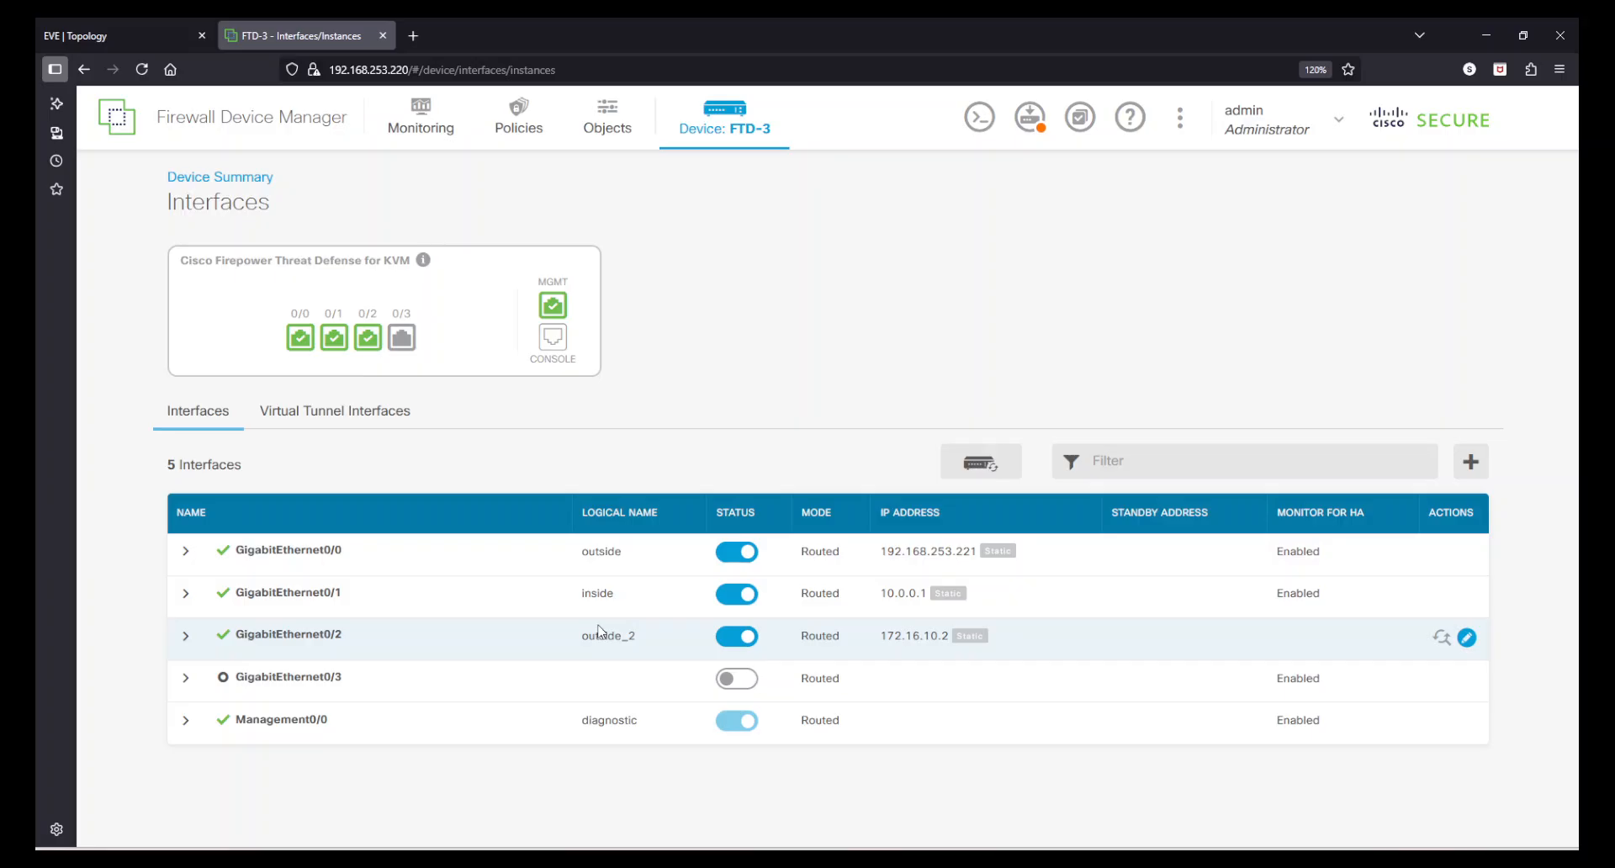
Deploy the pending outside_2 interface changes to the firewall and check the deployment status
click(1029, 117)
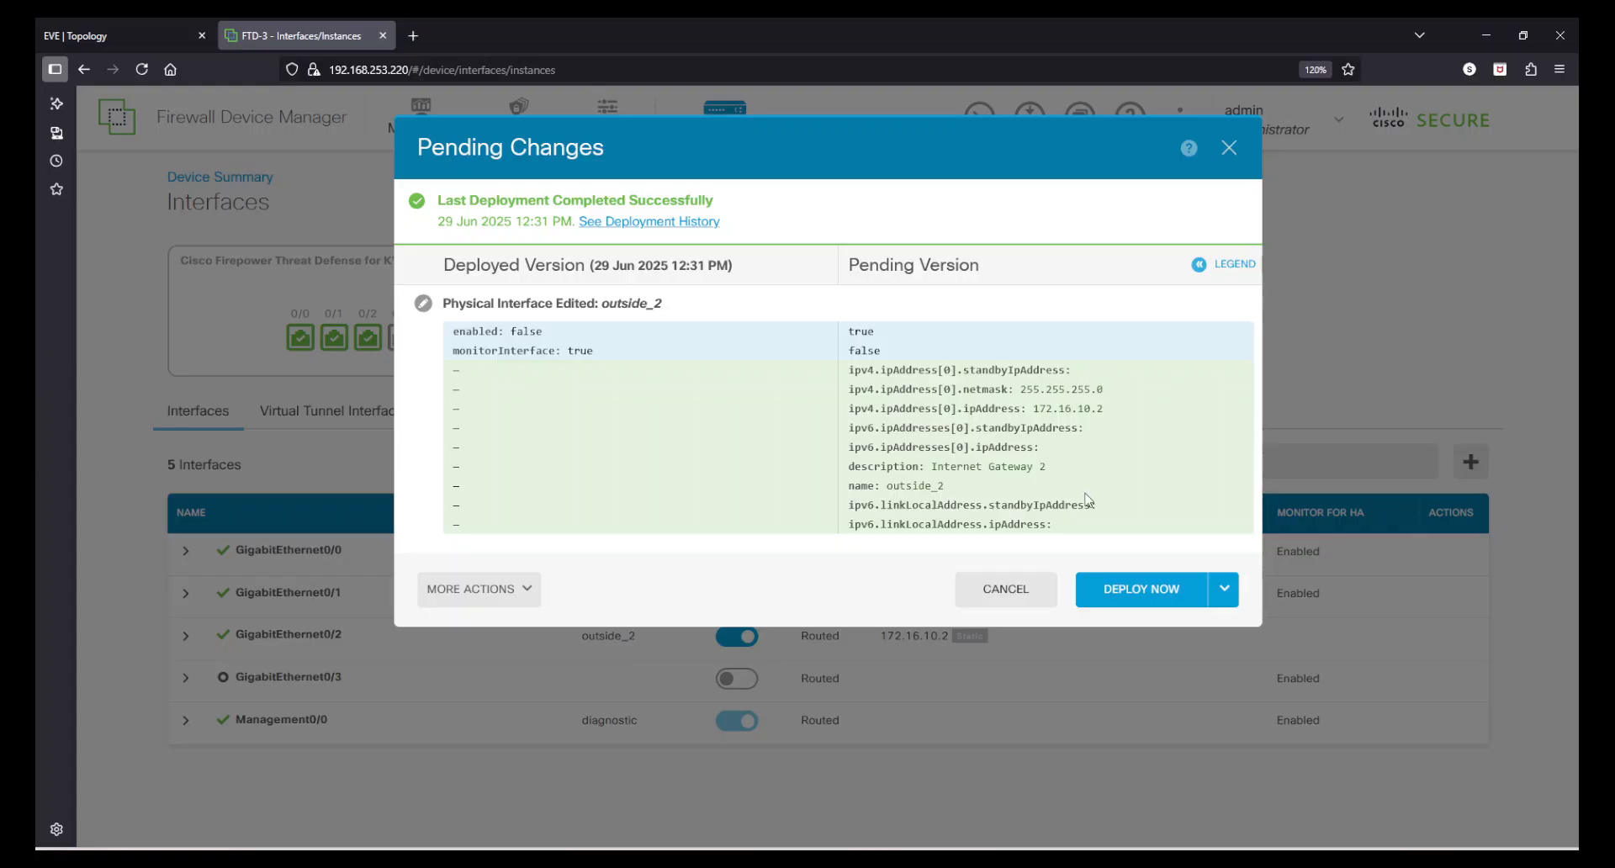
click(1146, 594)
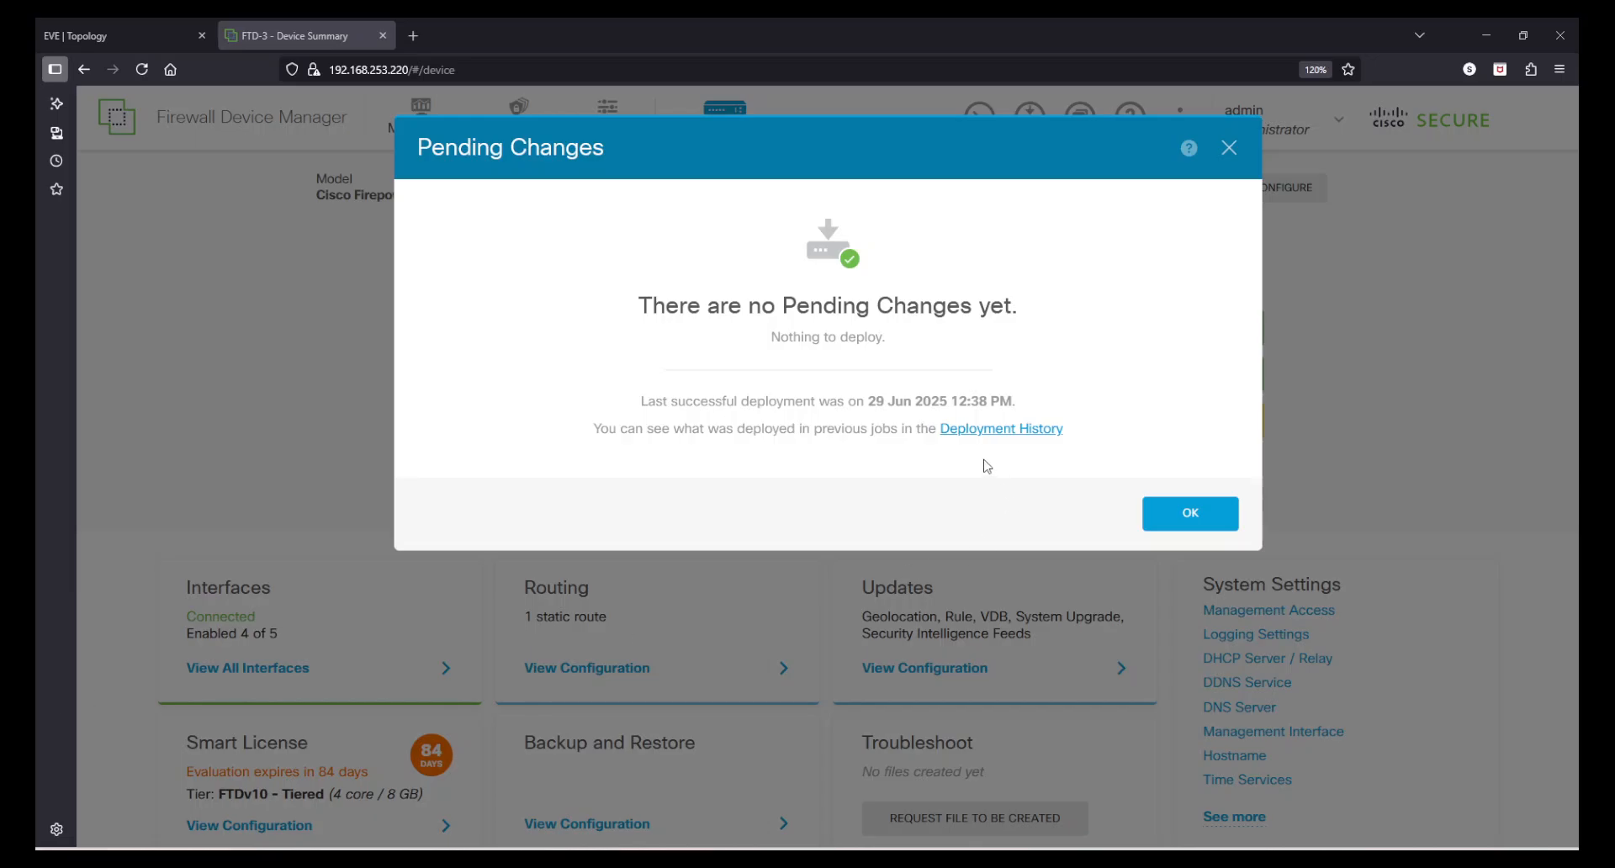
drag(648, 305, 1013, 332)
click(1018, 334)
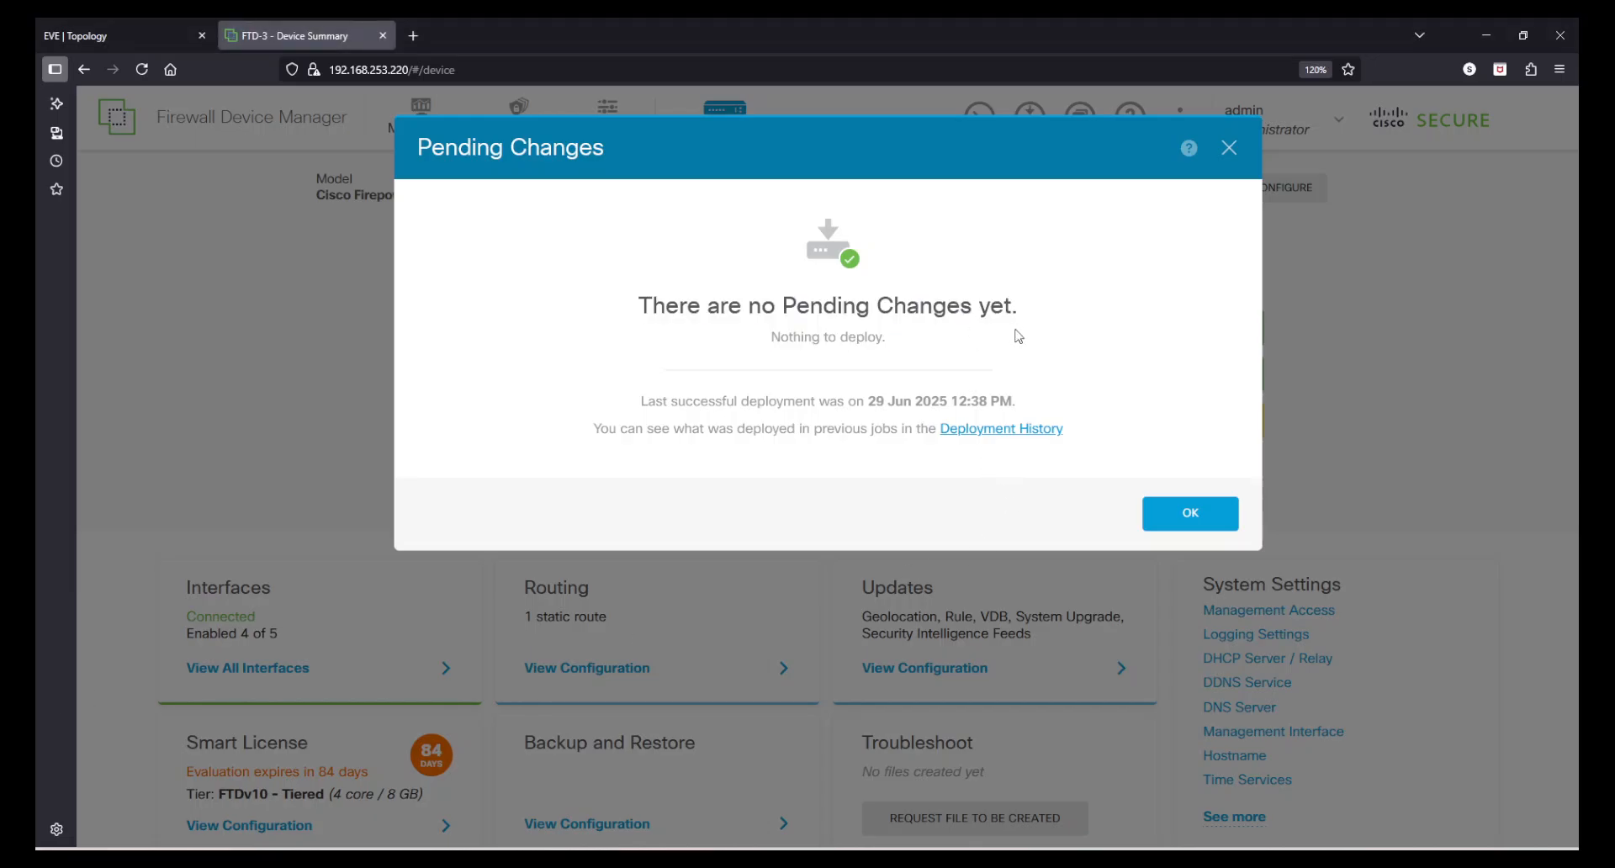
click(1175, 521)
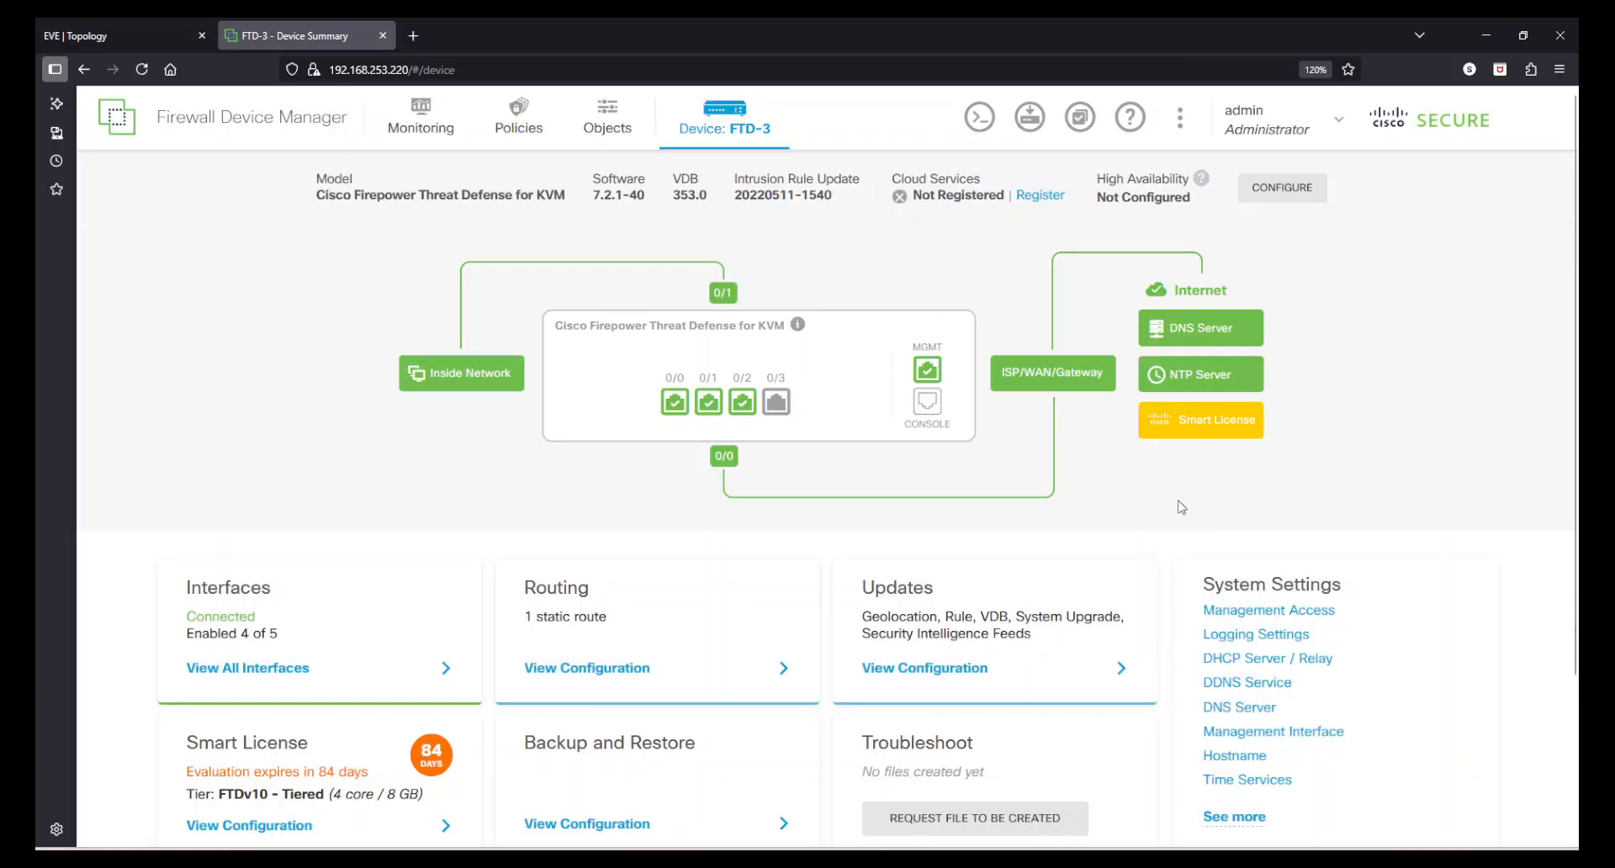
Start a new DHCP server entry, enable the server and assign it to the inside (GigabitEthernet0/1) interface
mouse_move(719, 408)
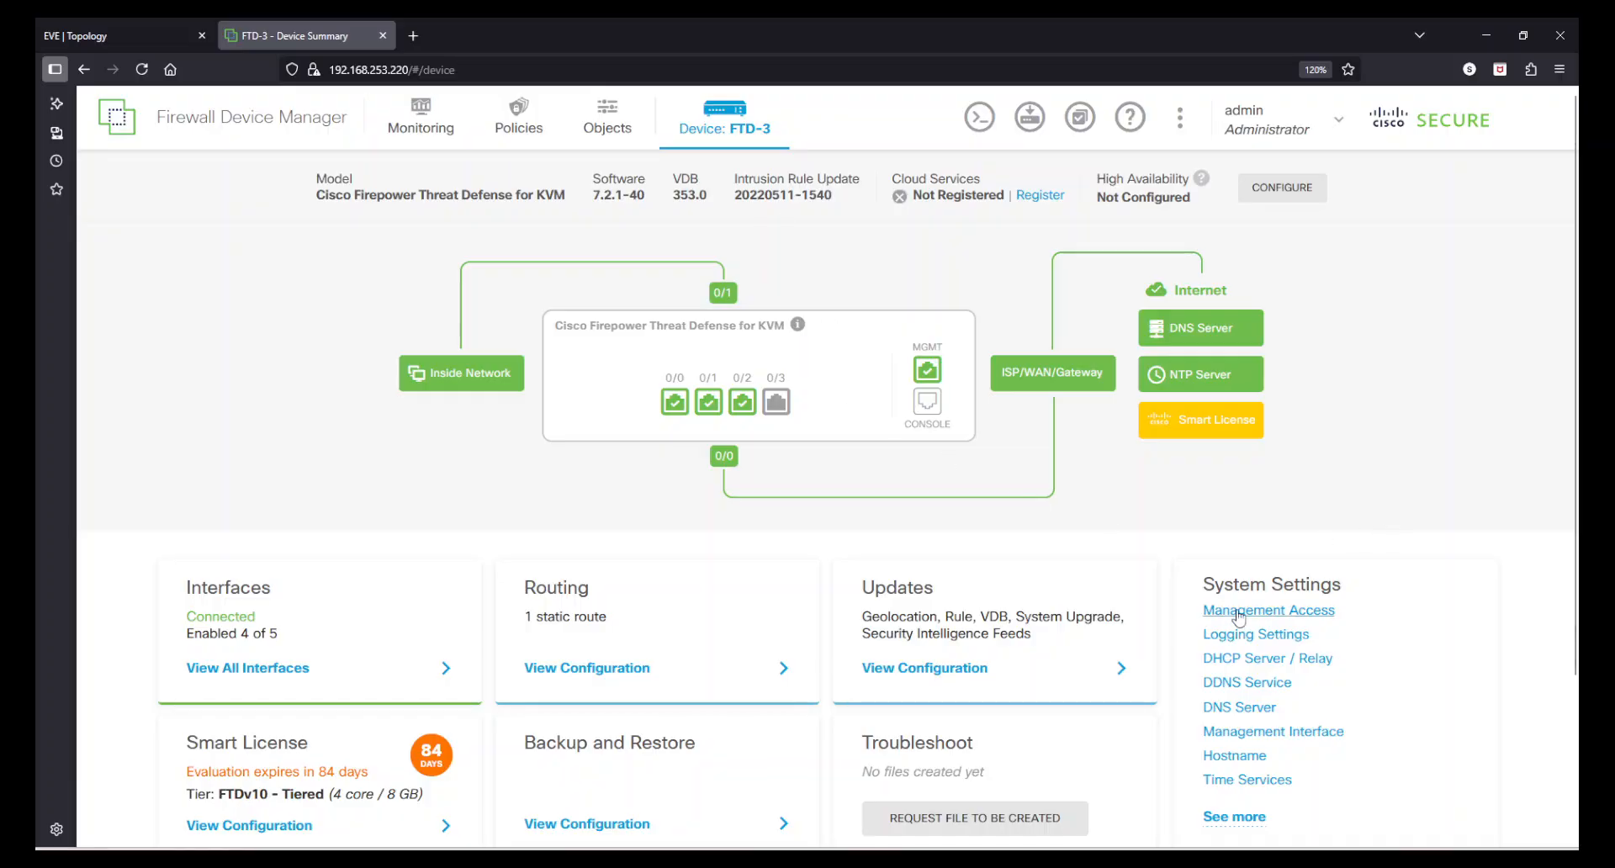
click(1308, 665)
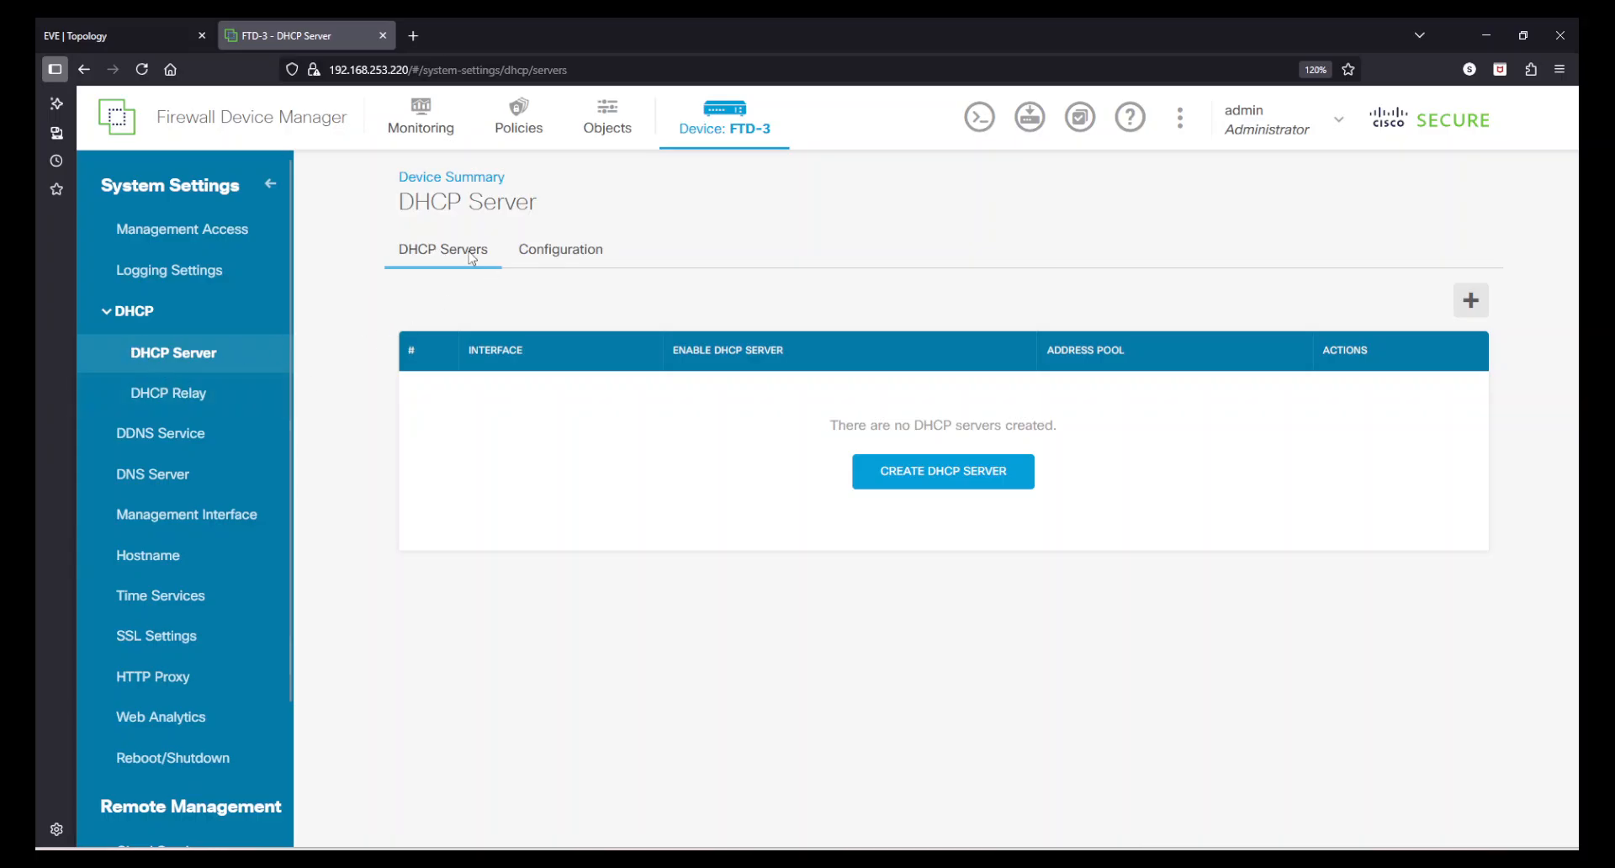
click(947, 481)
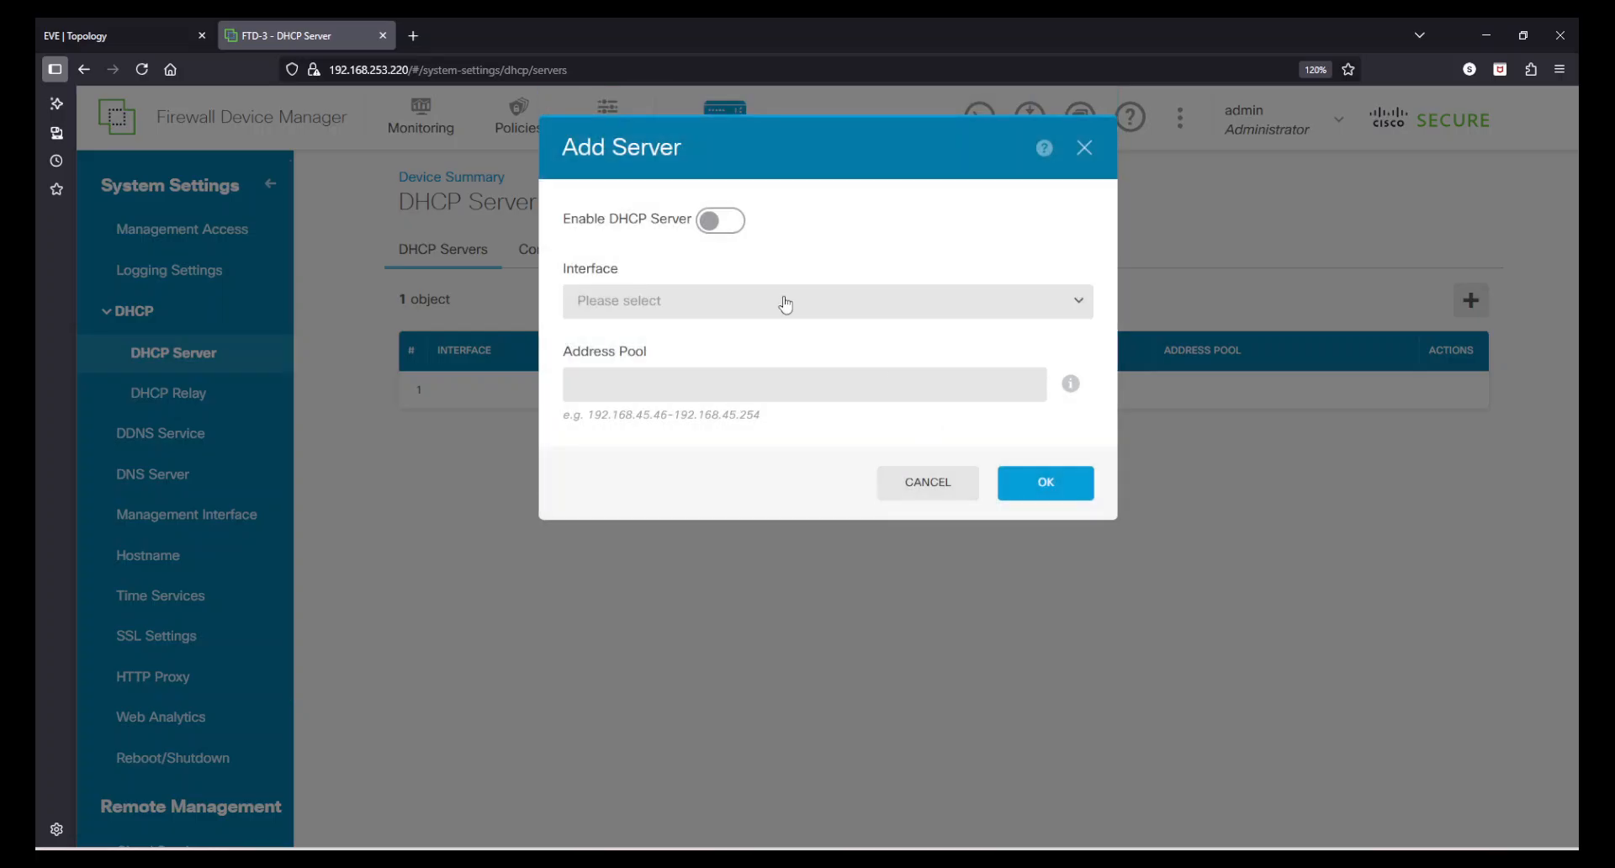
click(739, 223)
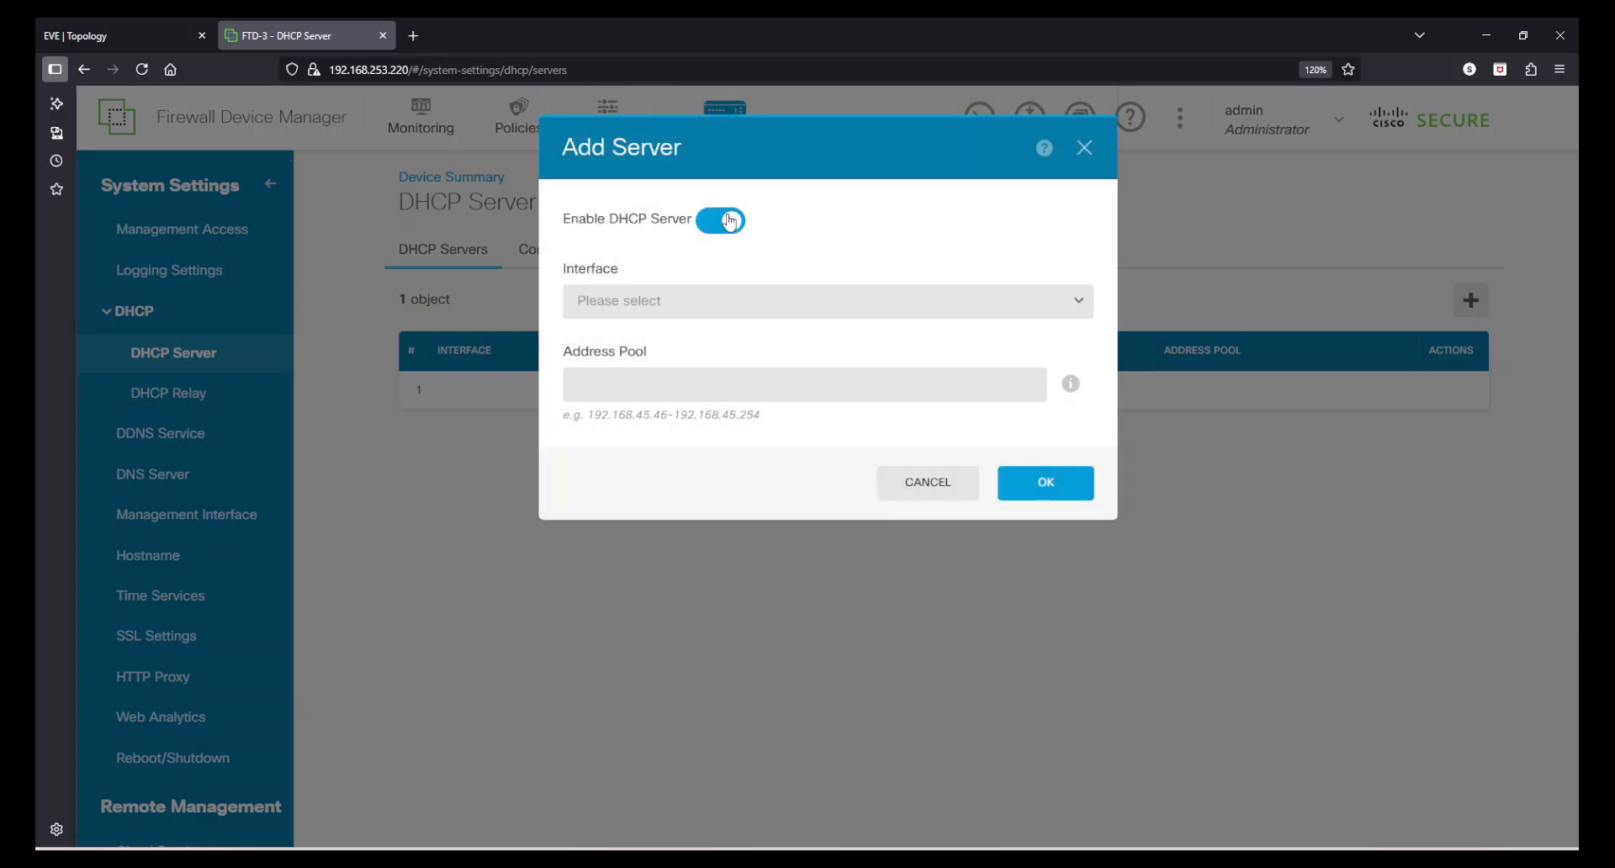
click(720, 299)
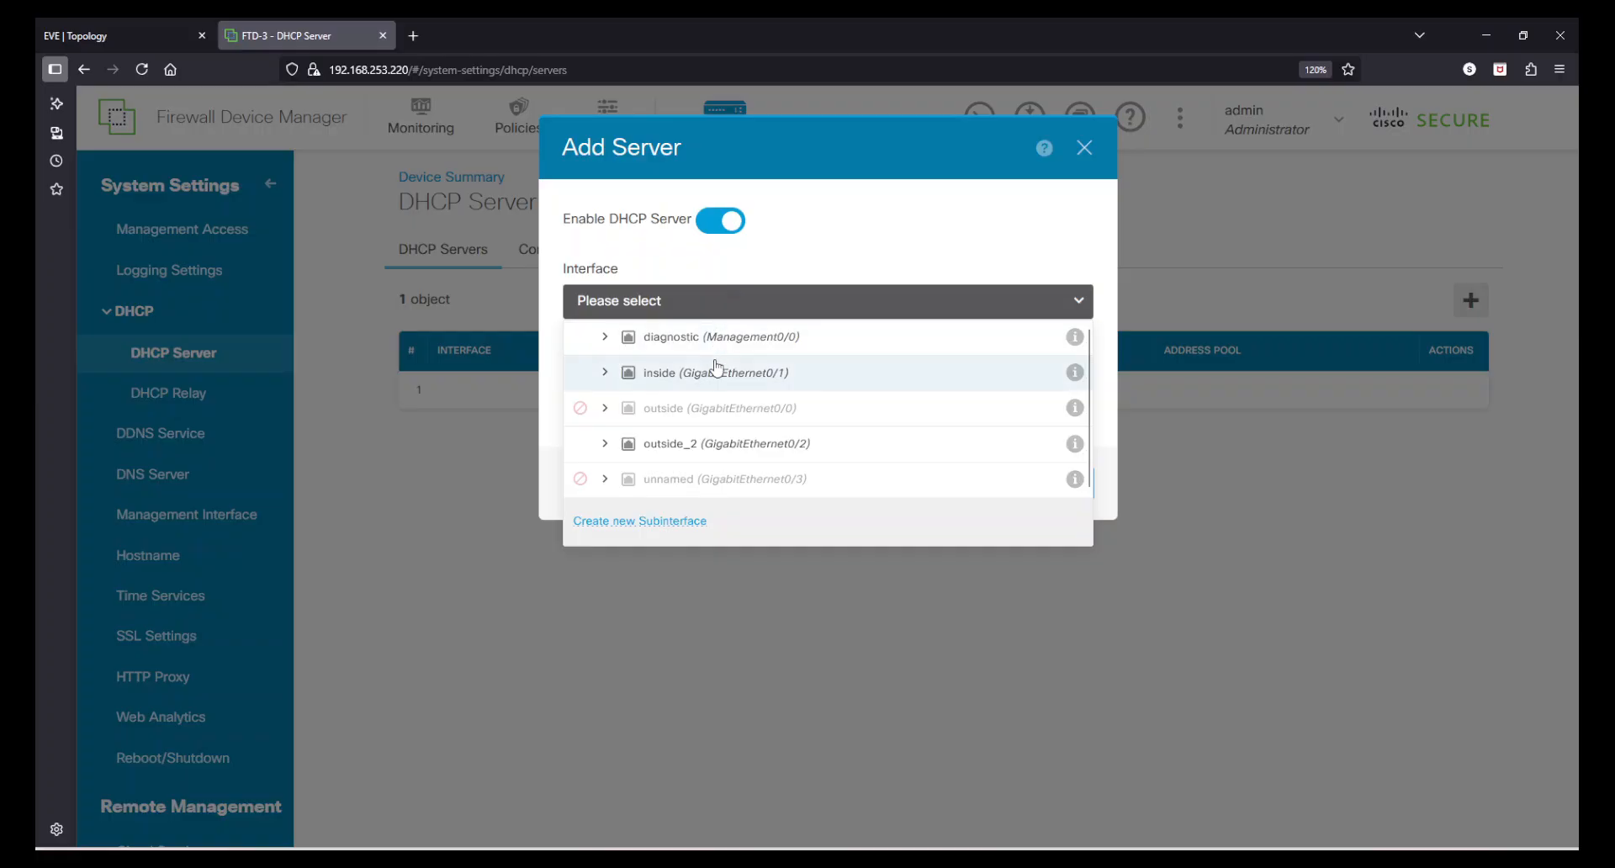
click(604, 378)
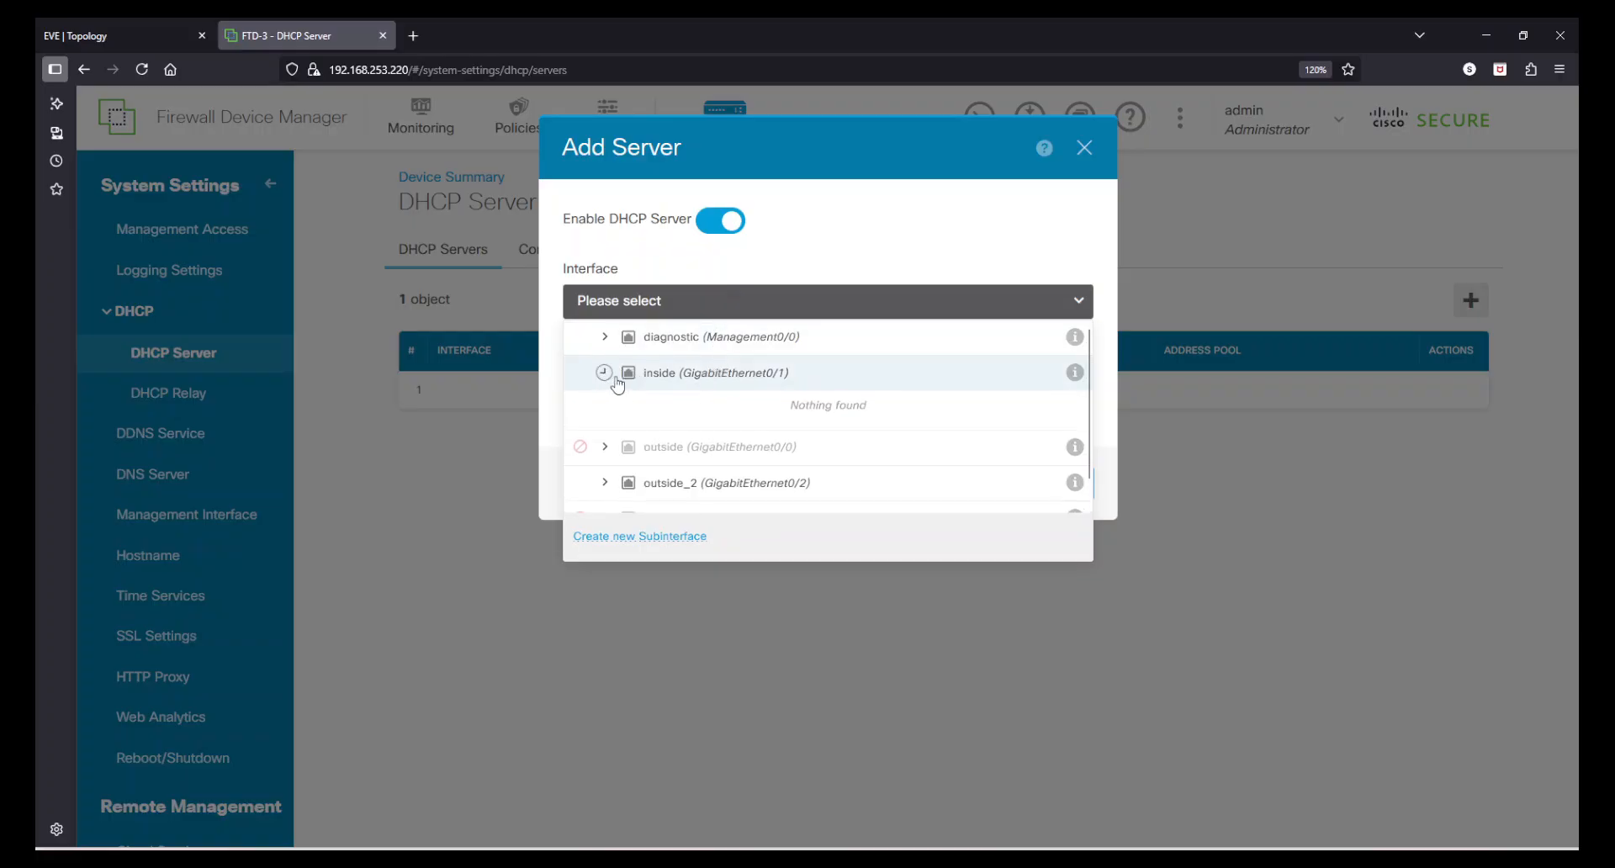
click(705, 374)
Set the inside DHCP server's address pool to 10.0.0.2-10.0.0.254 and save the server
click(744, 377)
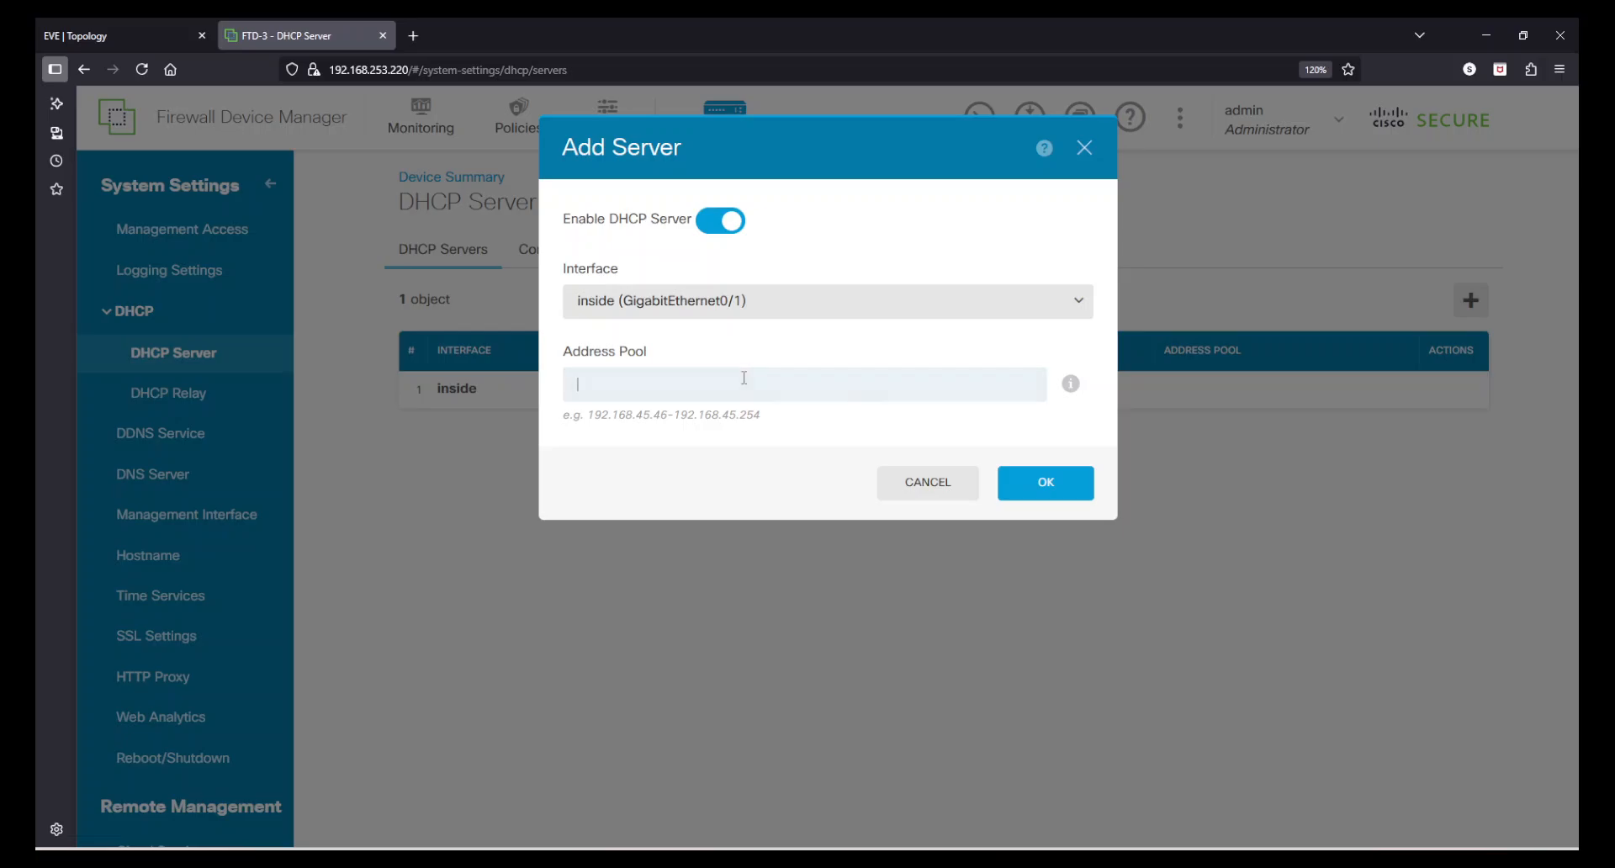
text(10.0.0.2-10.0.0.)
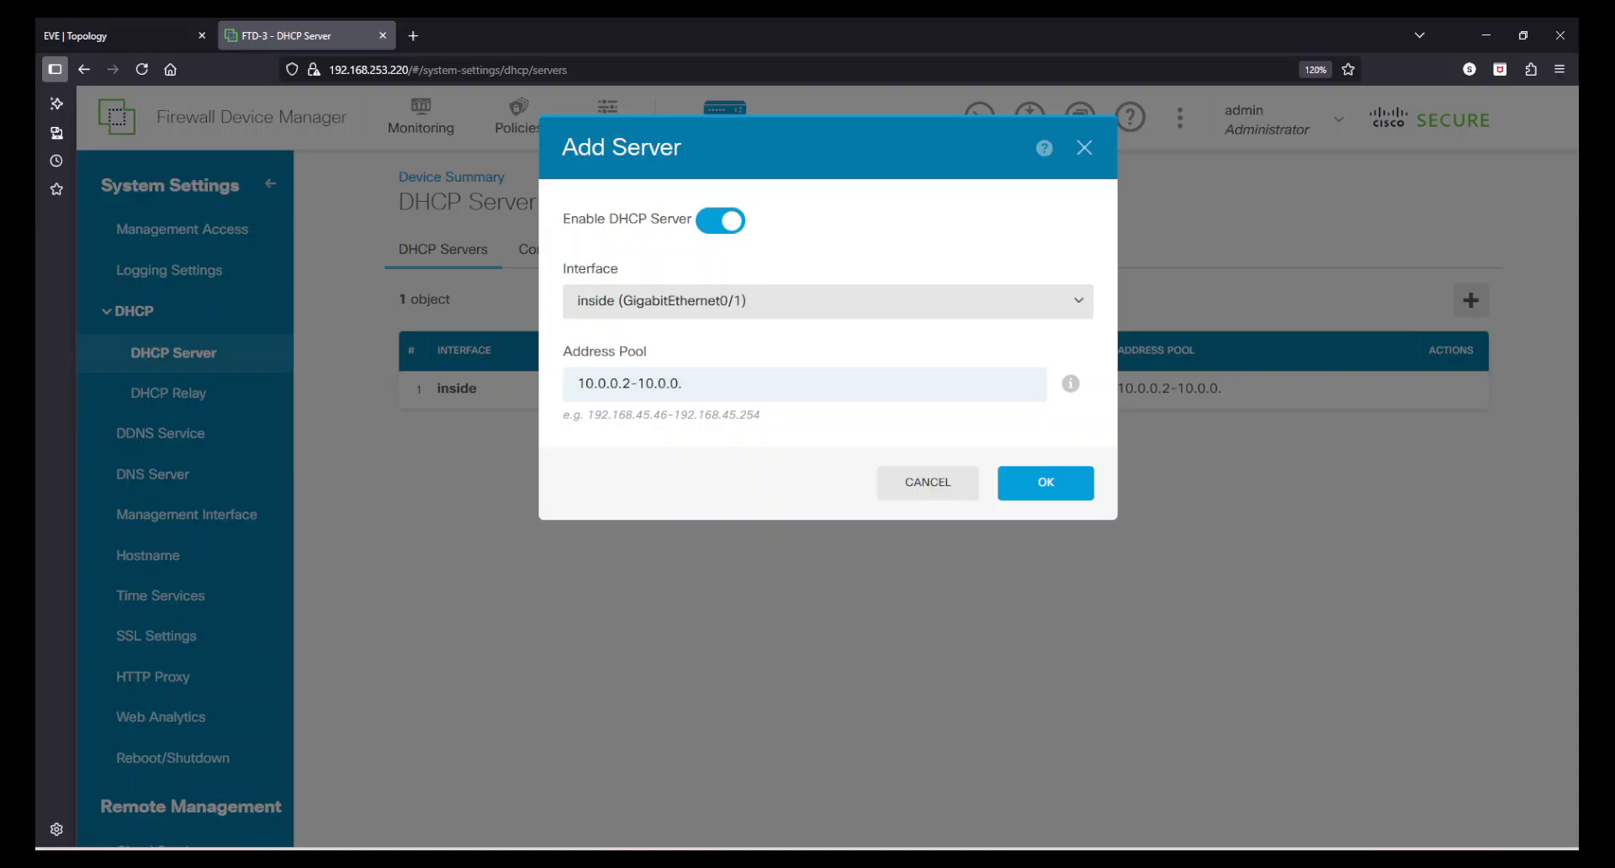
text(254)
click(1072, 484)
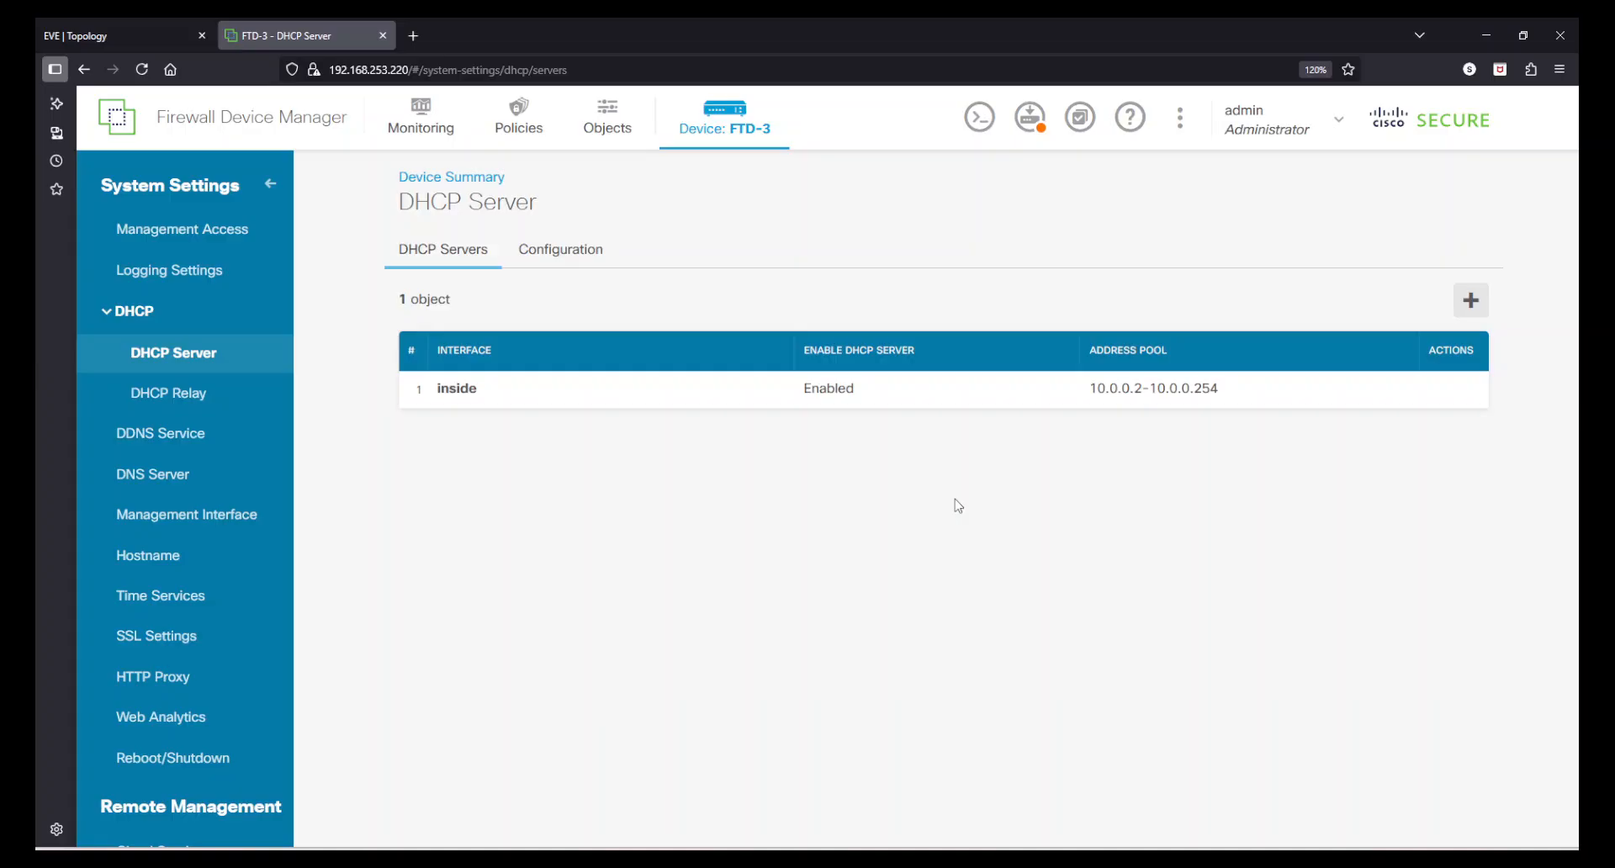
Turn off DHCP auto configuration and fill in the OpenDNS servers 208.67.222.222 and 208.67.220.220 as primary and secondary DNS
click(569, 257)
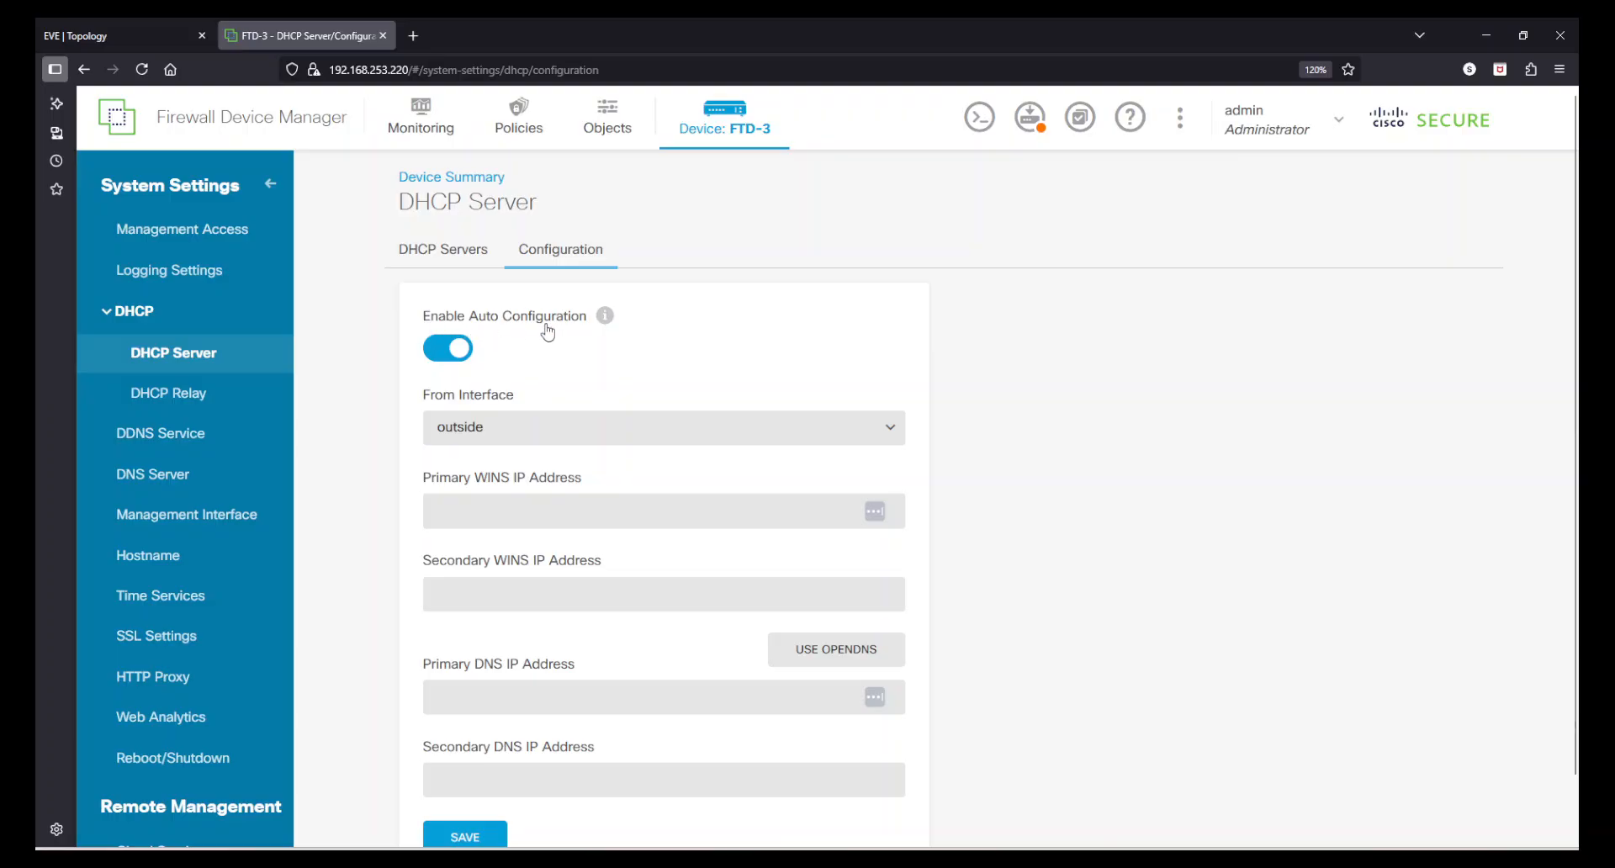
click(779, 506)
click(440, 249)
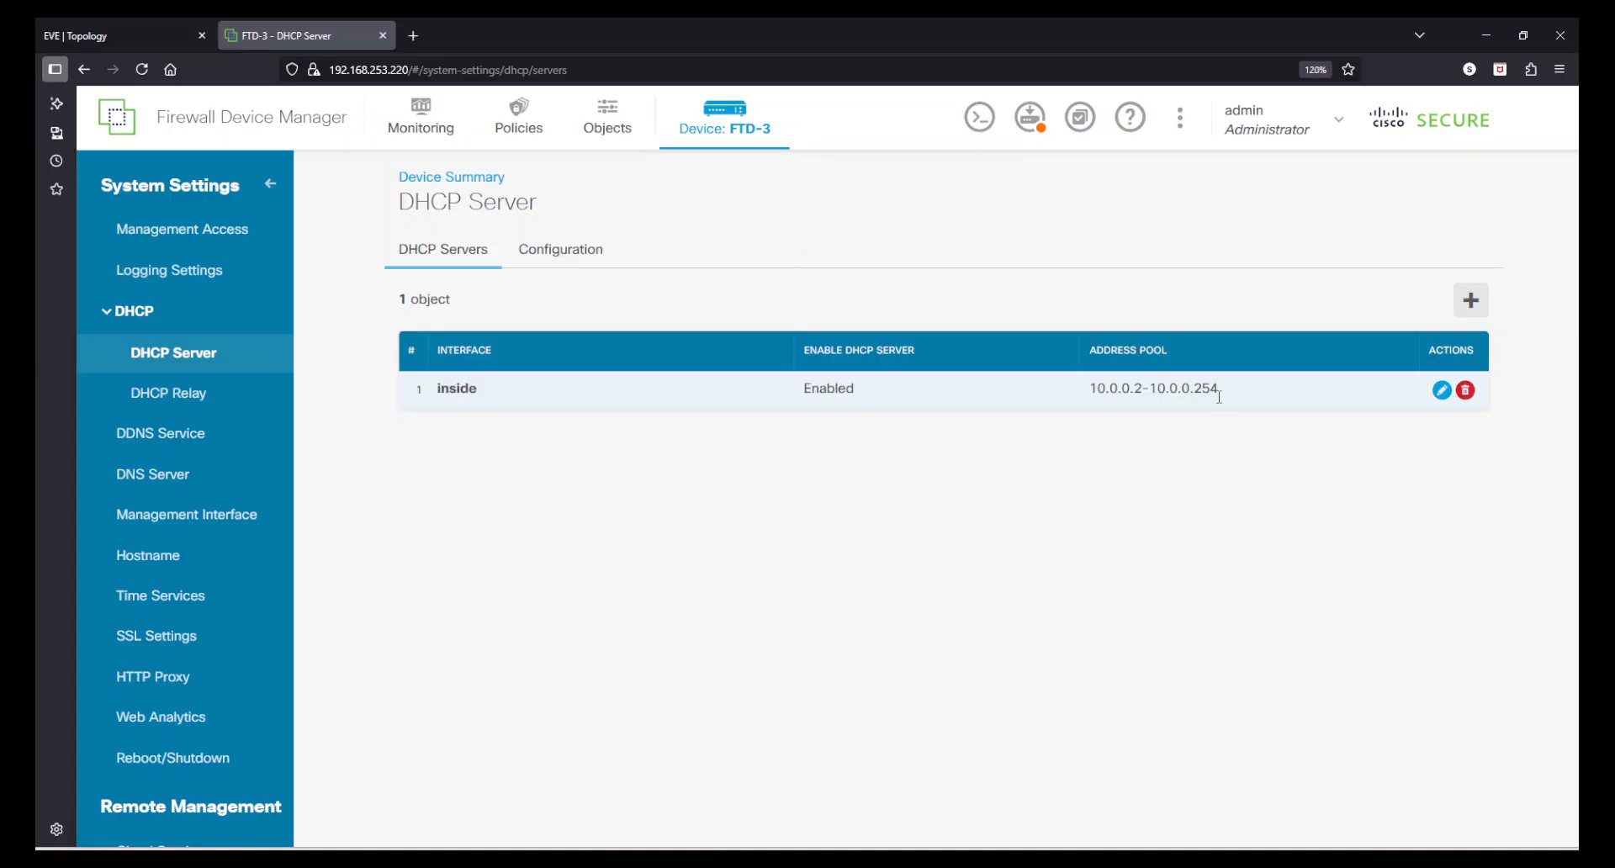
click(584, 252)
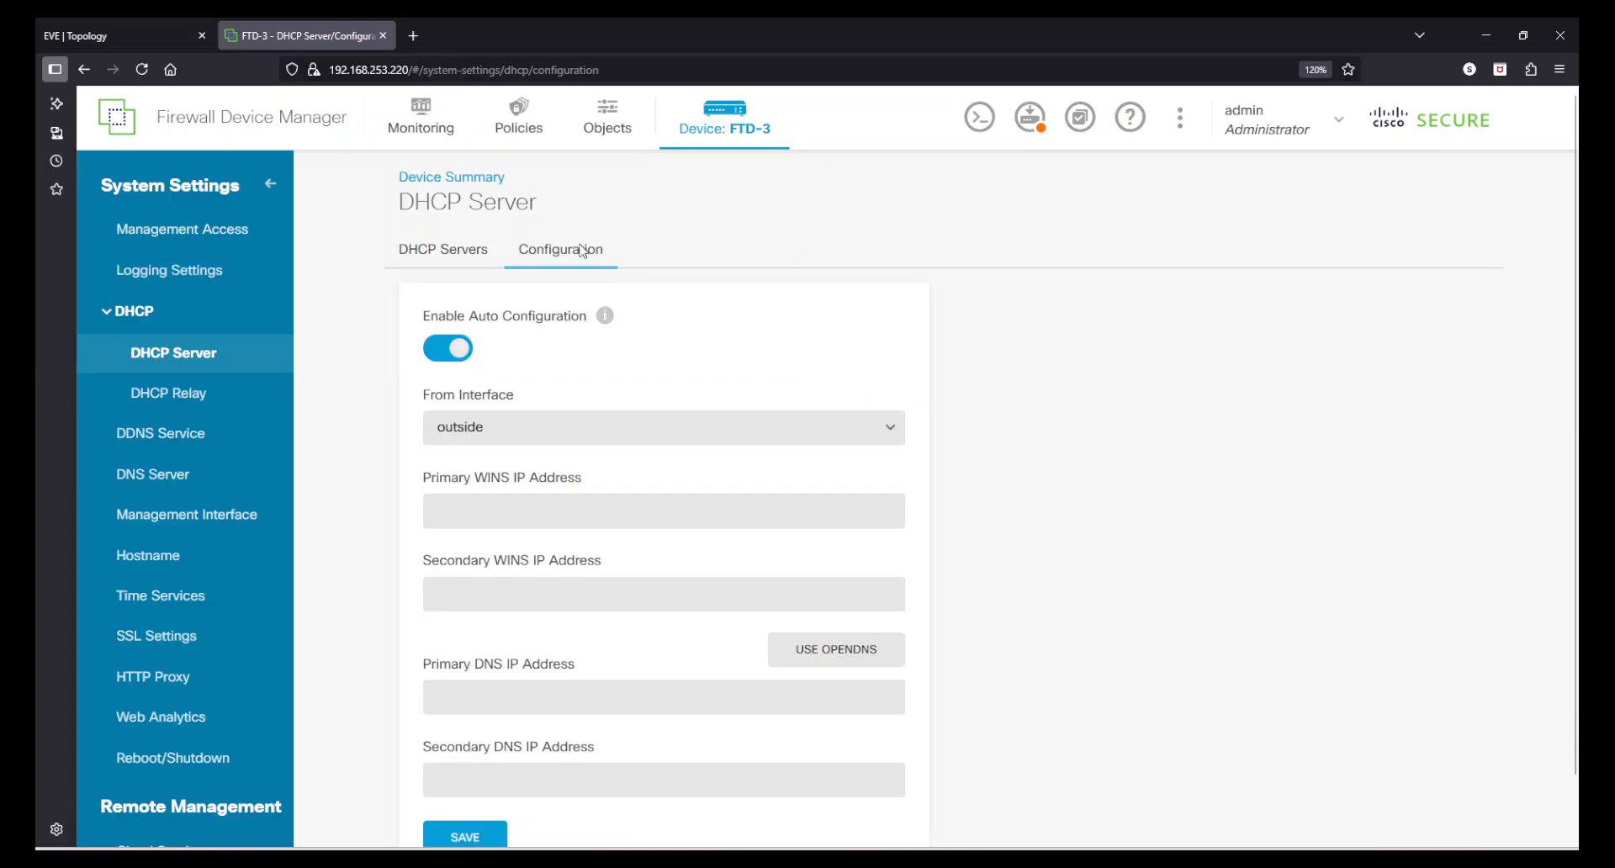
click(450, 360)
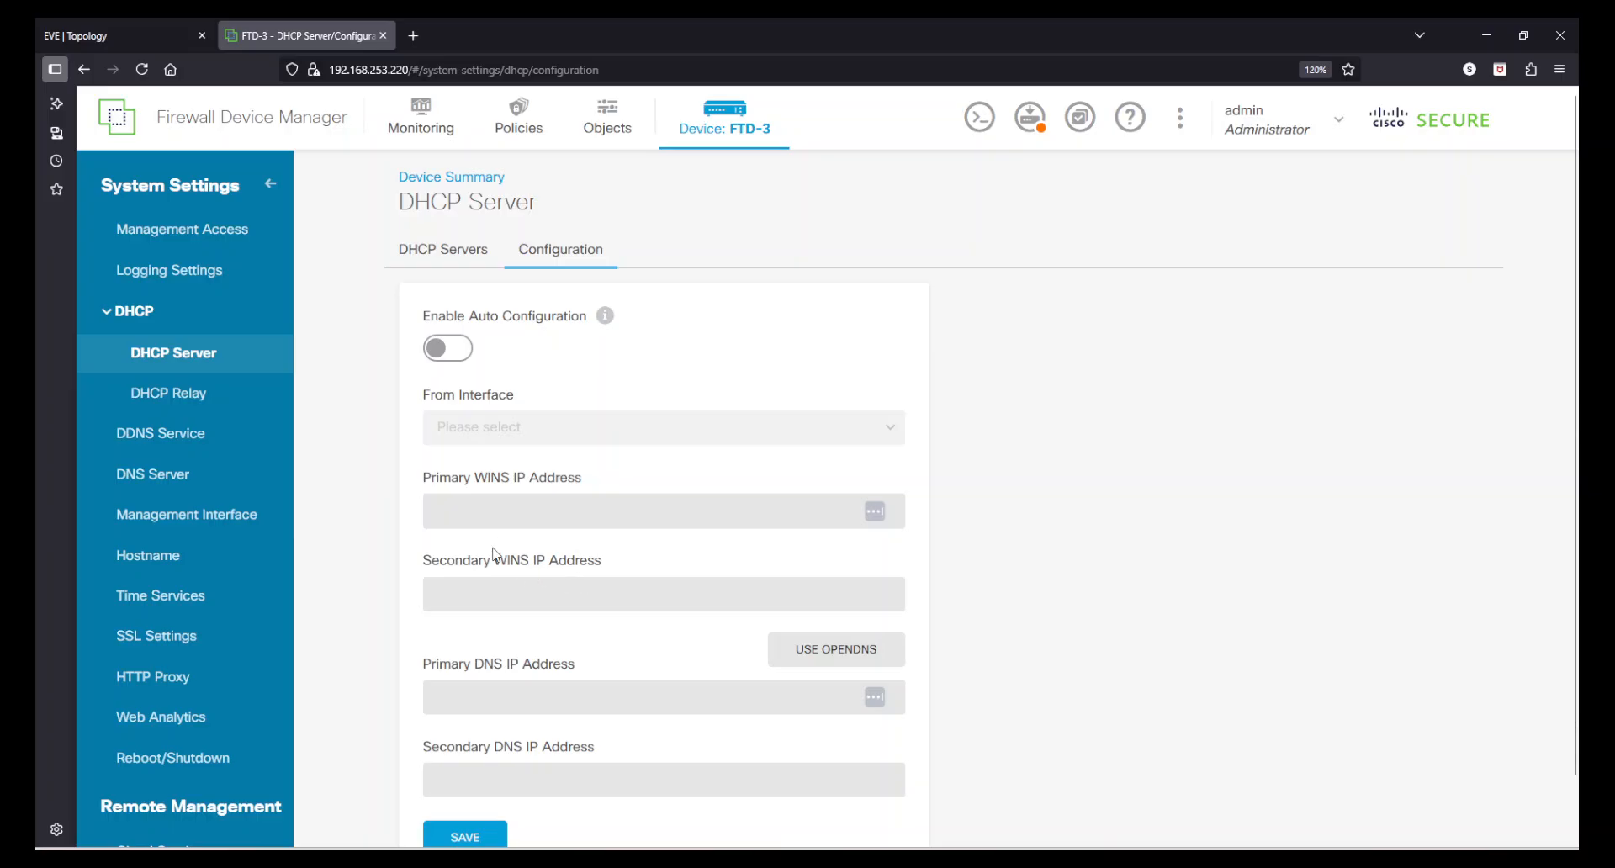
click(833, 647)
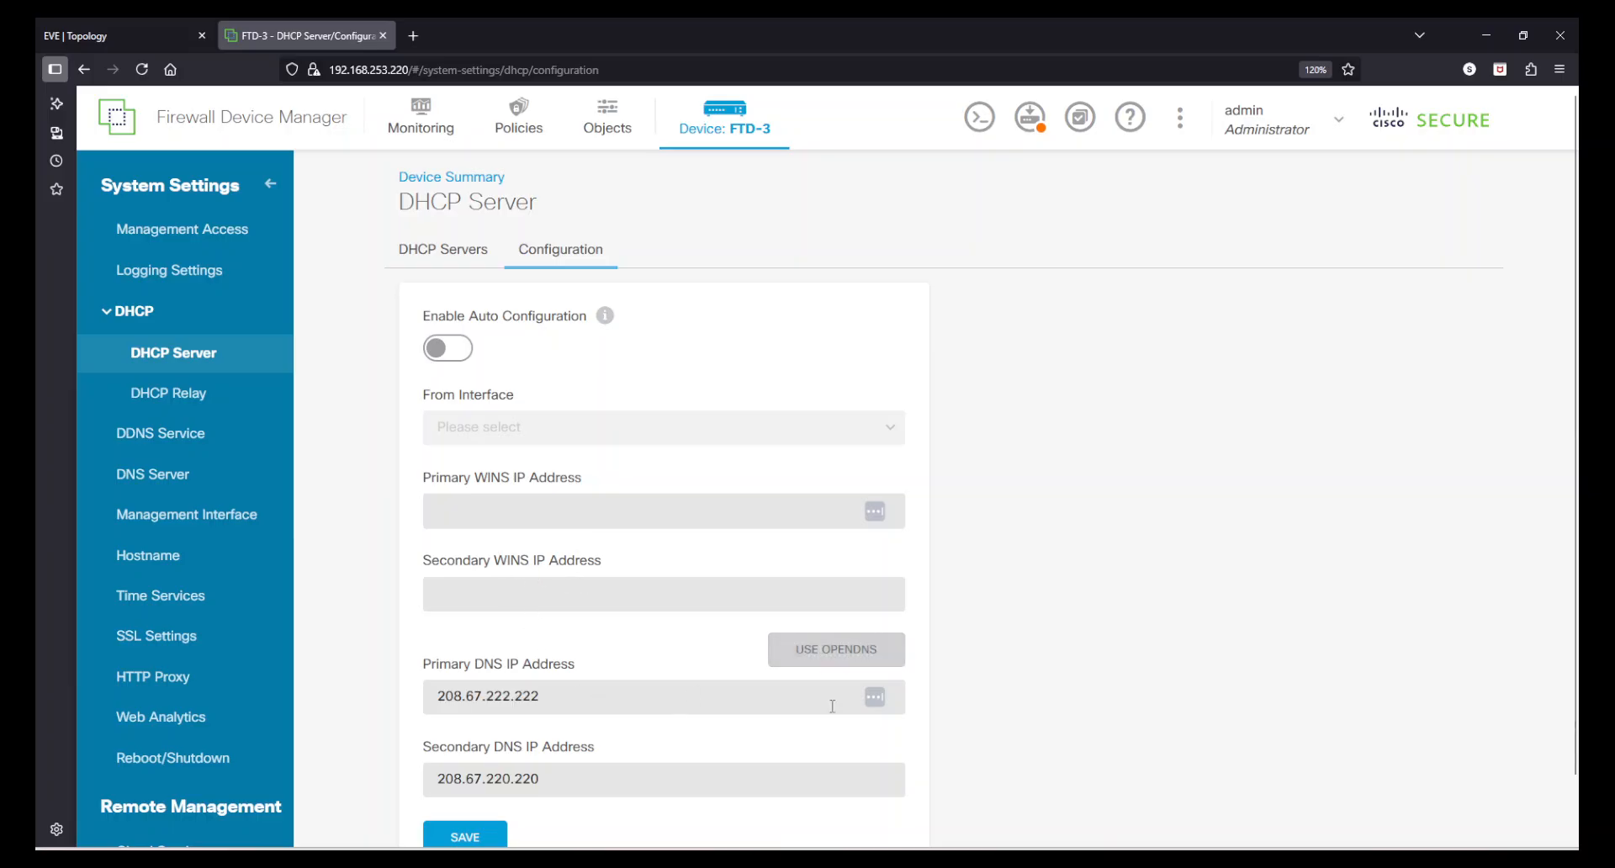
Save the DHCP configuration with the two OpenDNS addresses and return to the DHCP server list
click(539, 709)
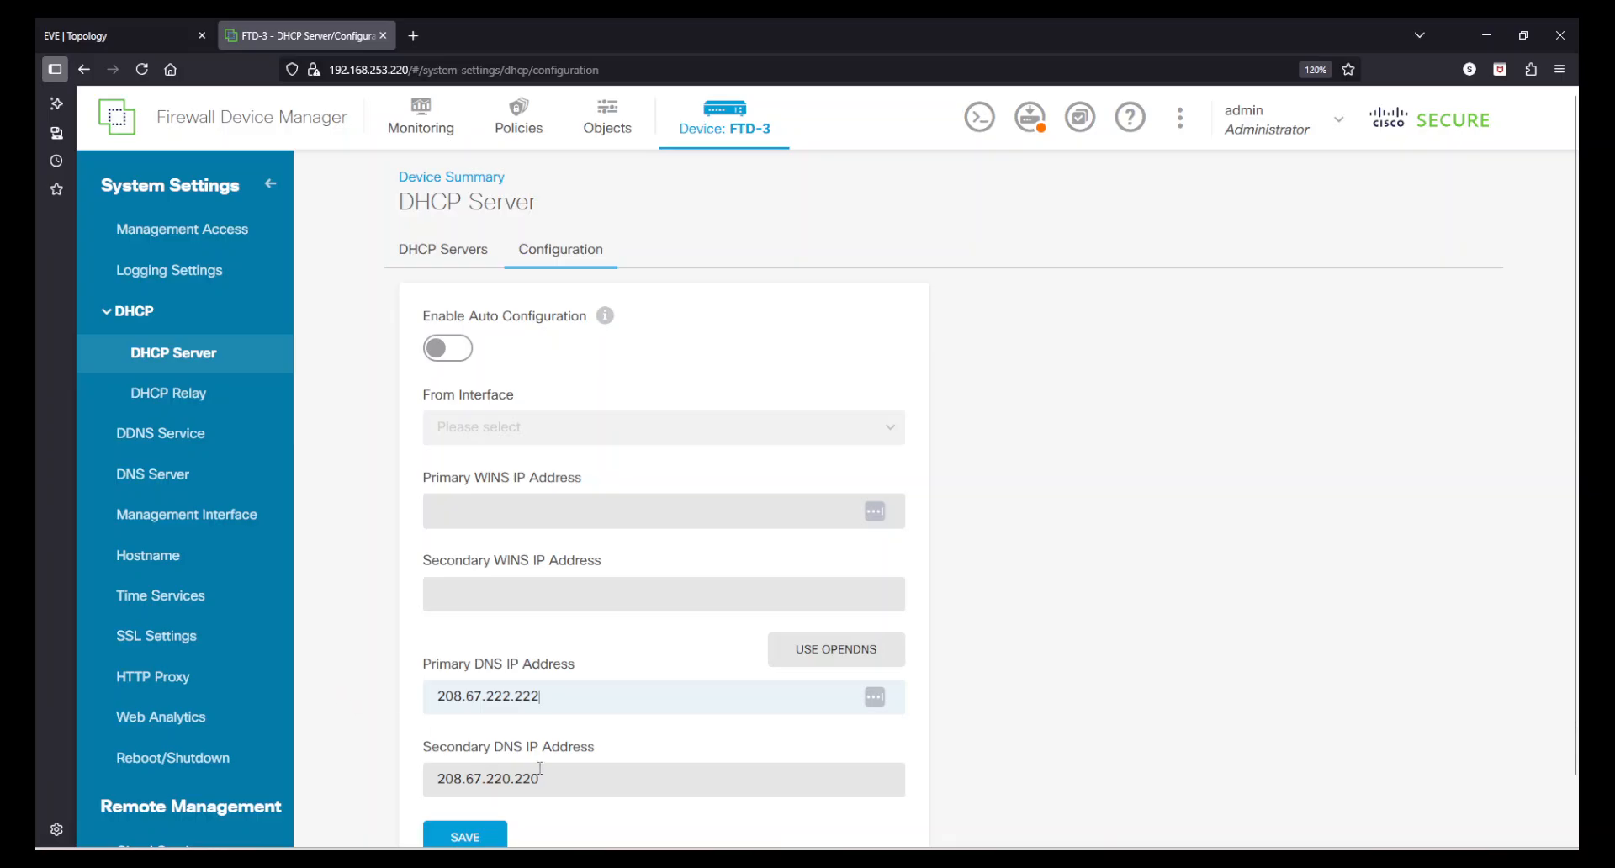
drag(540, 778, 434, 778)
click(579, 696)
text(2)
click(1308, 685)
scroll(1224, 565, down, 1)
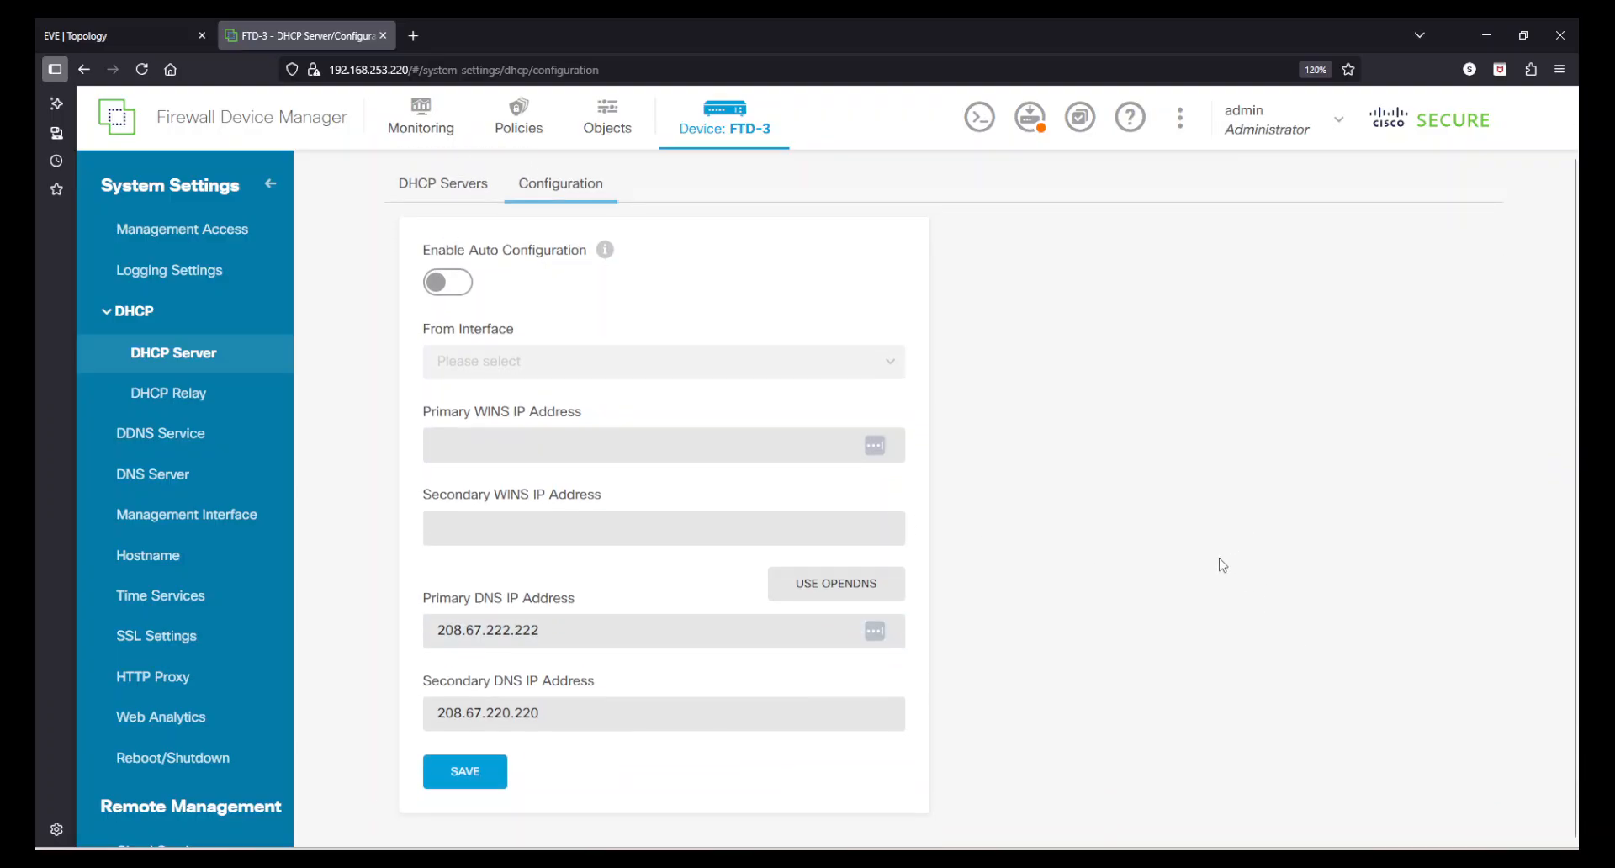
click(463, 771)
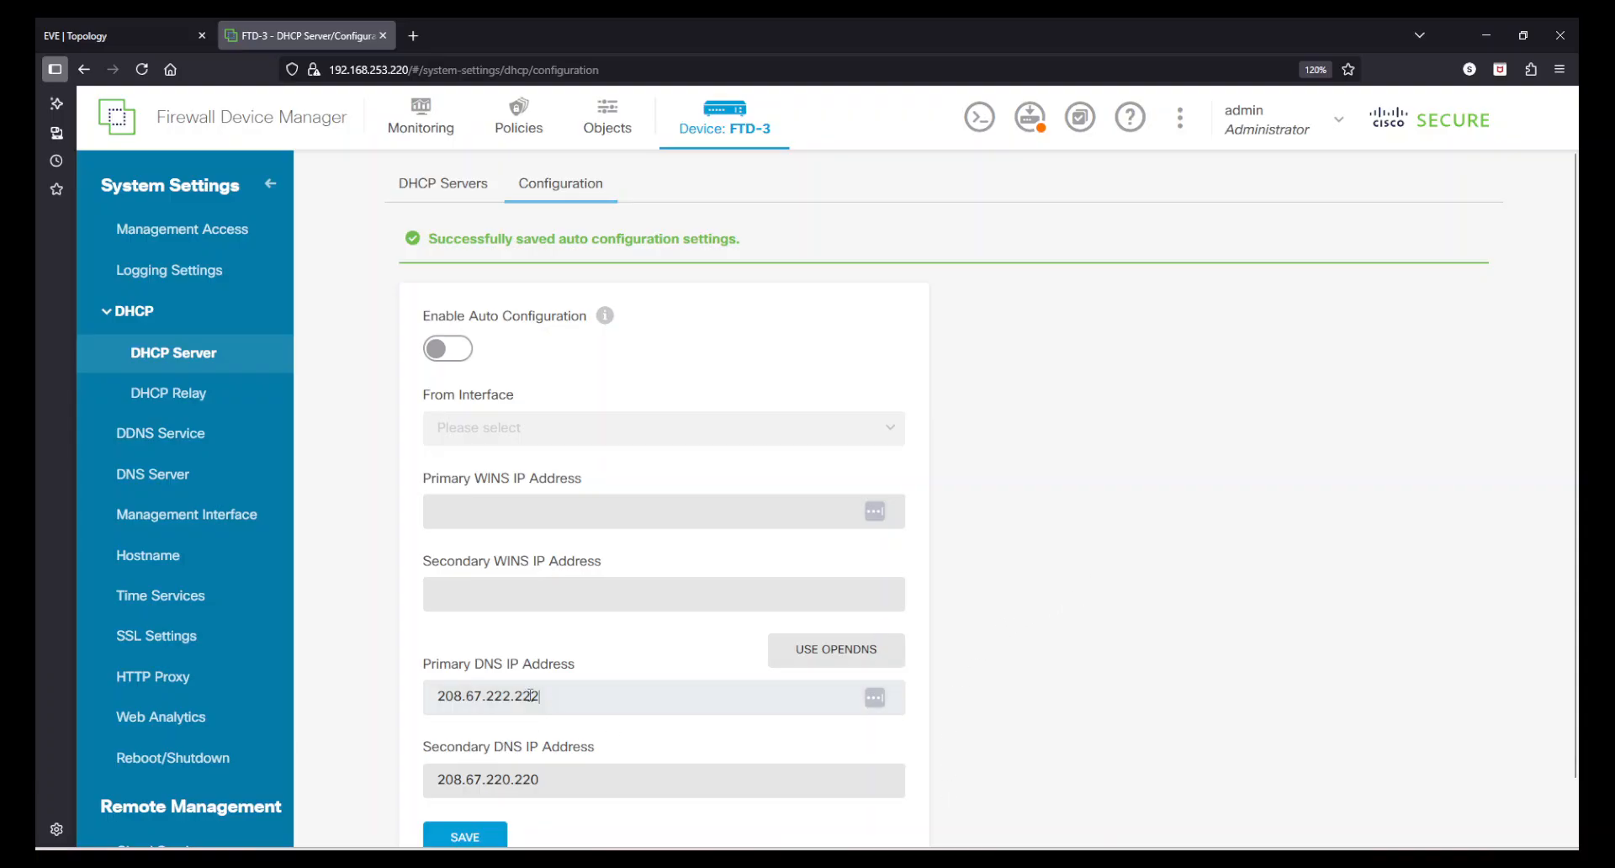
drag(532, 696, 426, 704)
drag(563, 790, 446, 778)
click(883, 430)
click(443, 186)
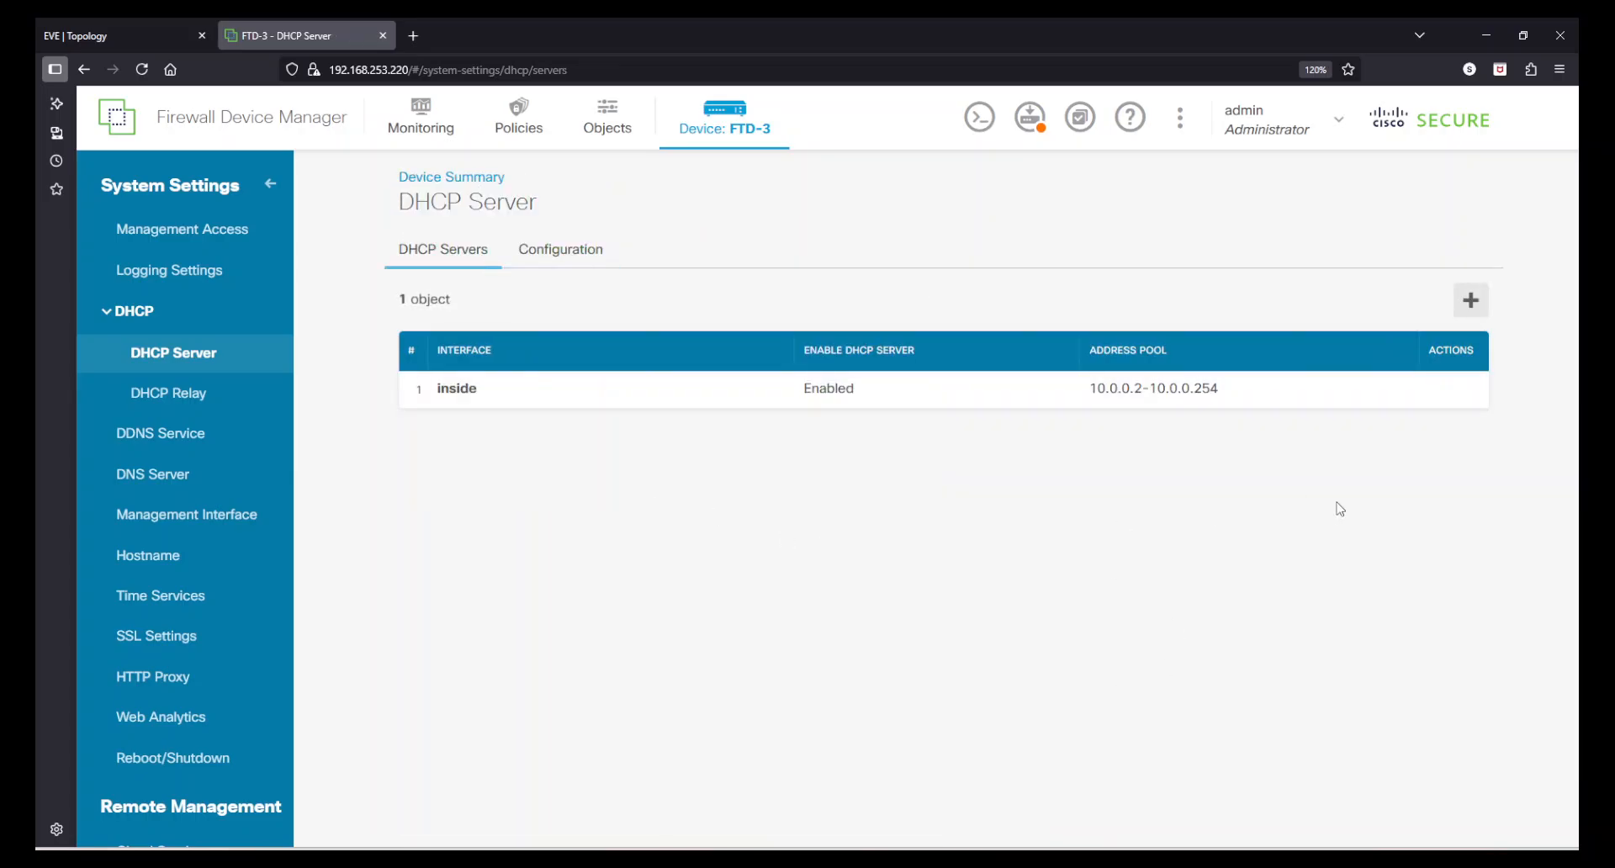
Review the pending DHCP server changes and deploy them to the firewall
click(1027, 110)
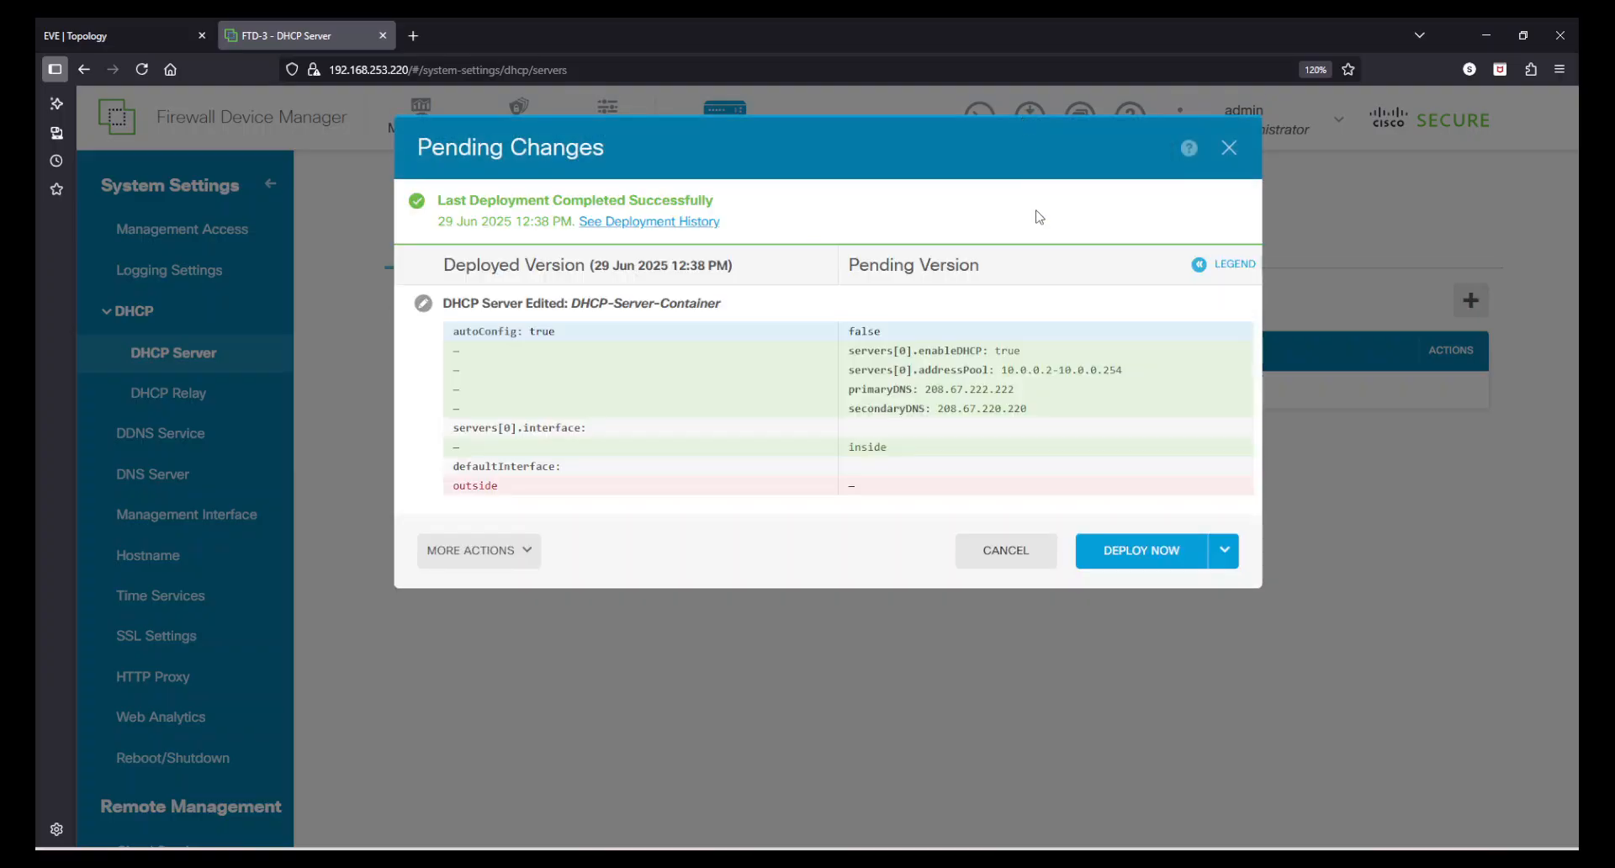
drag(887, 352, 1048, 431)
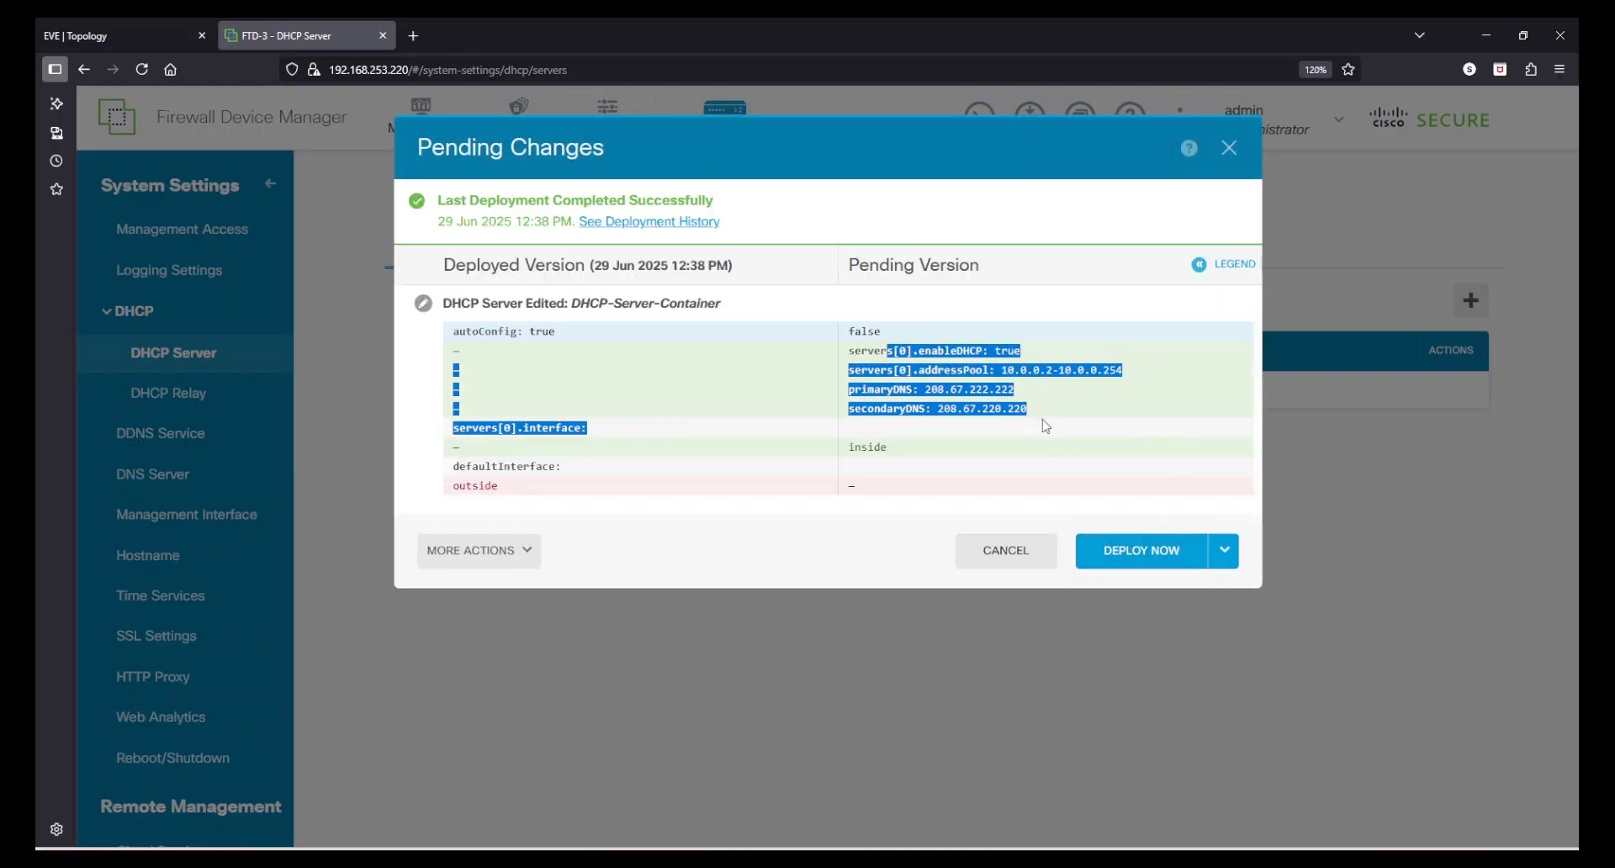
click(1047, 431)
click(1124, 553)
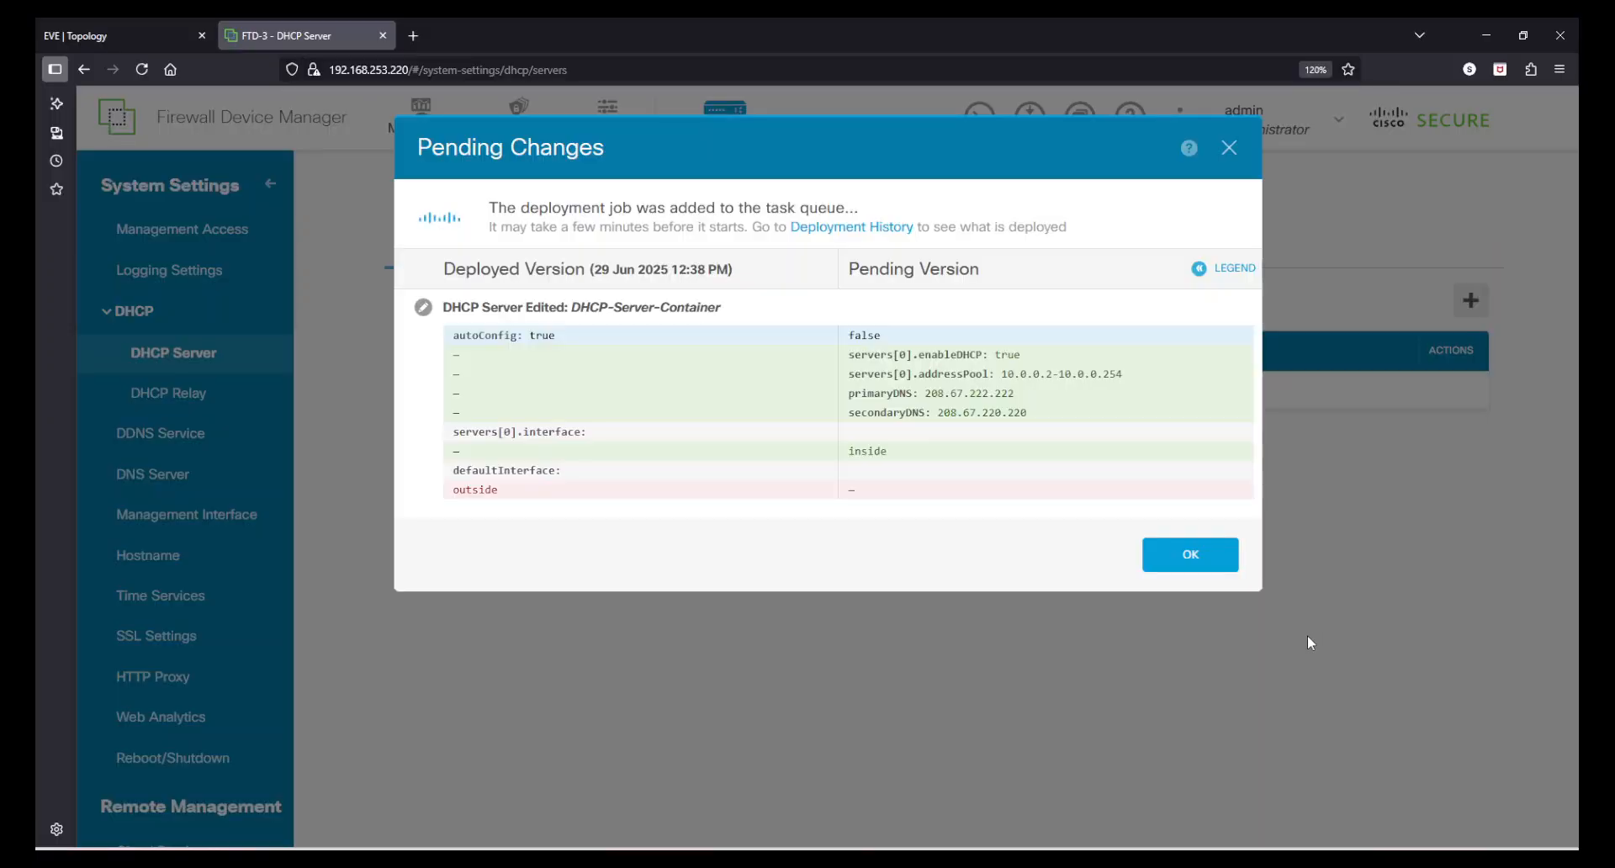
Switch to the EVE topology and start the LAN_SW and VPC nodes connected to FTD-RoutedModeFDMManaged
click(126, 35)
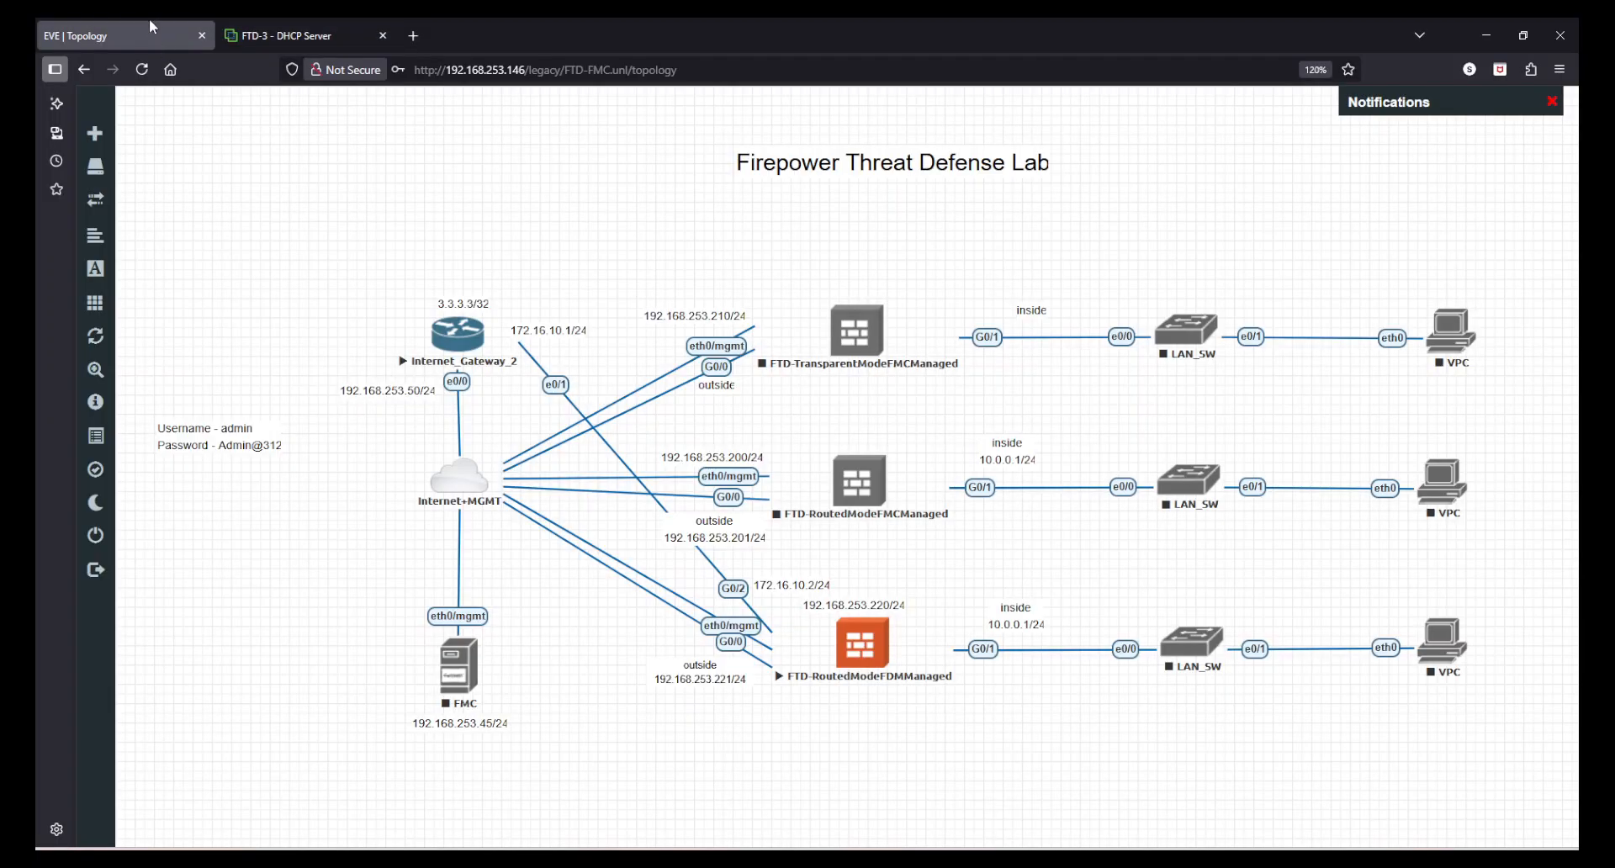
right_click(1194, 656)
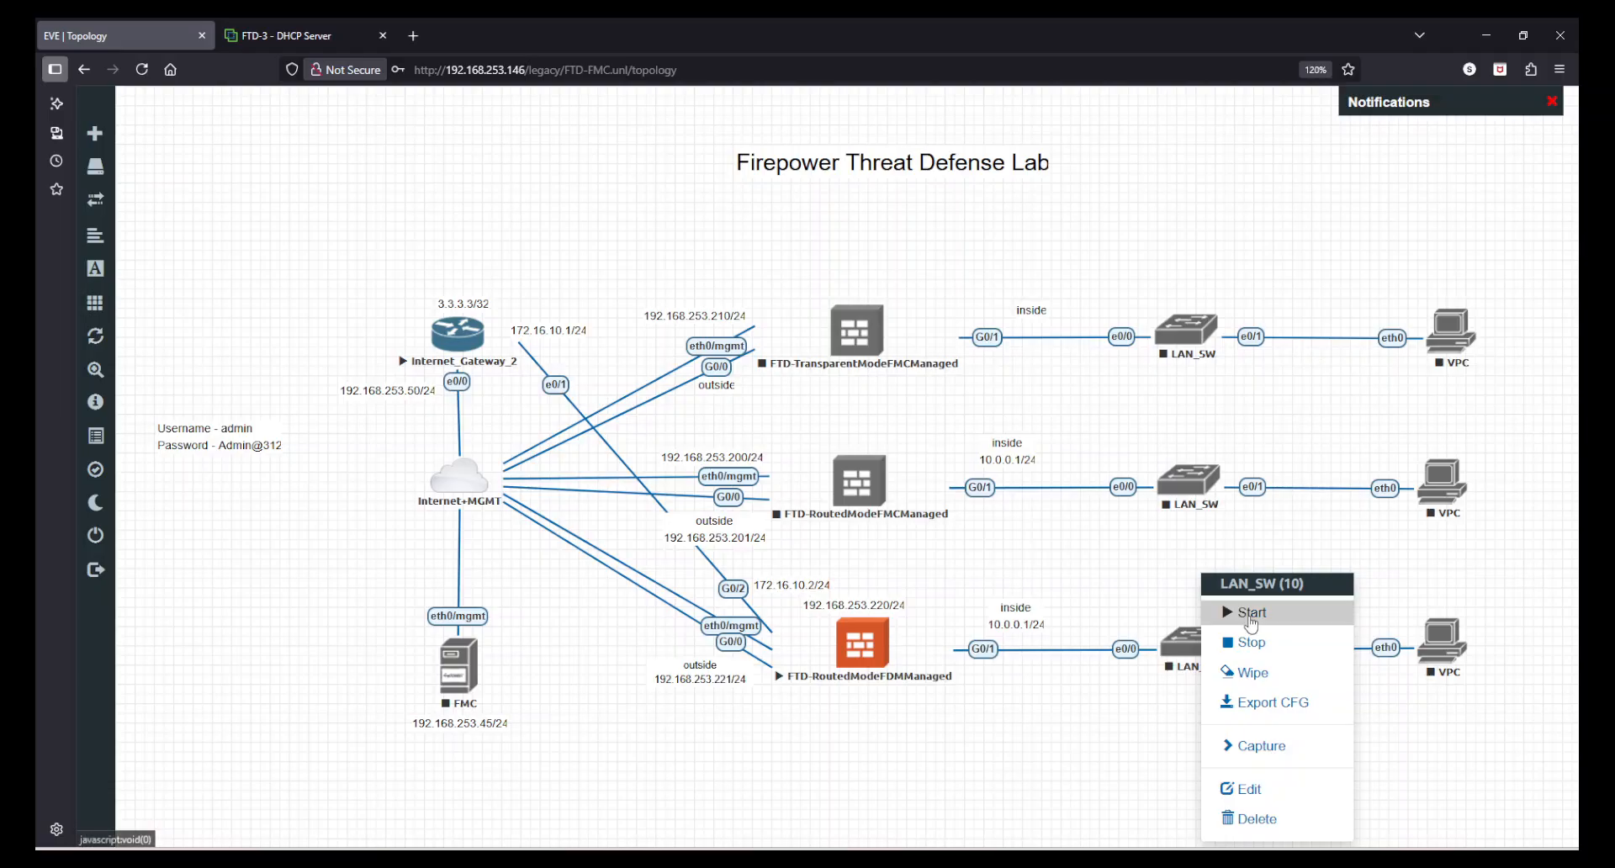
click(1246, 613)
right_click(1425, 655)
click(1298, 613)
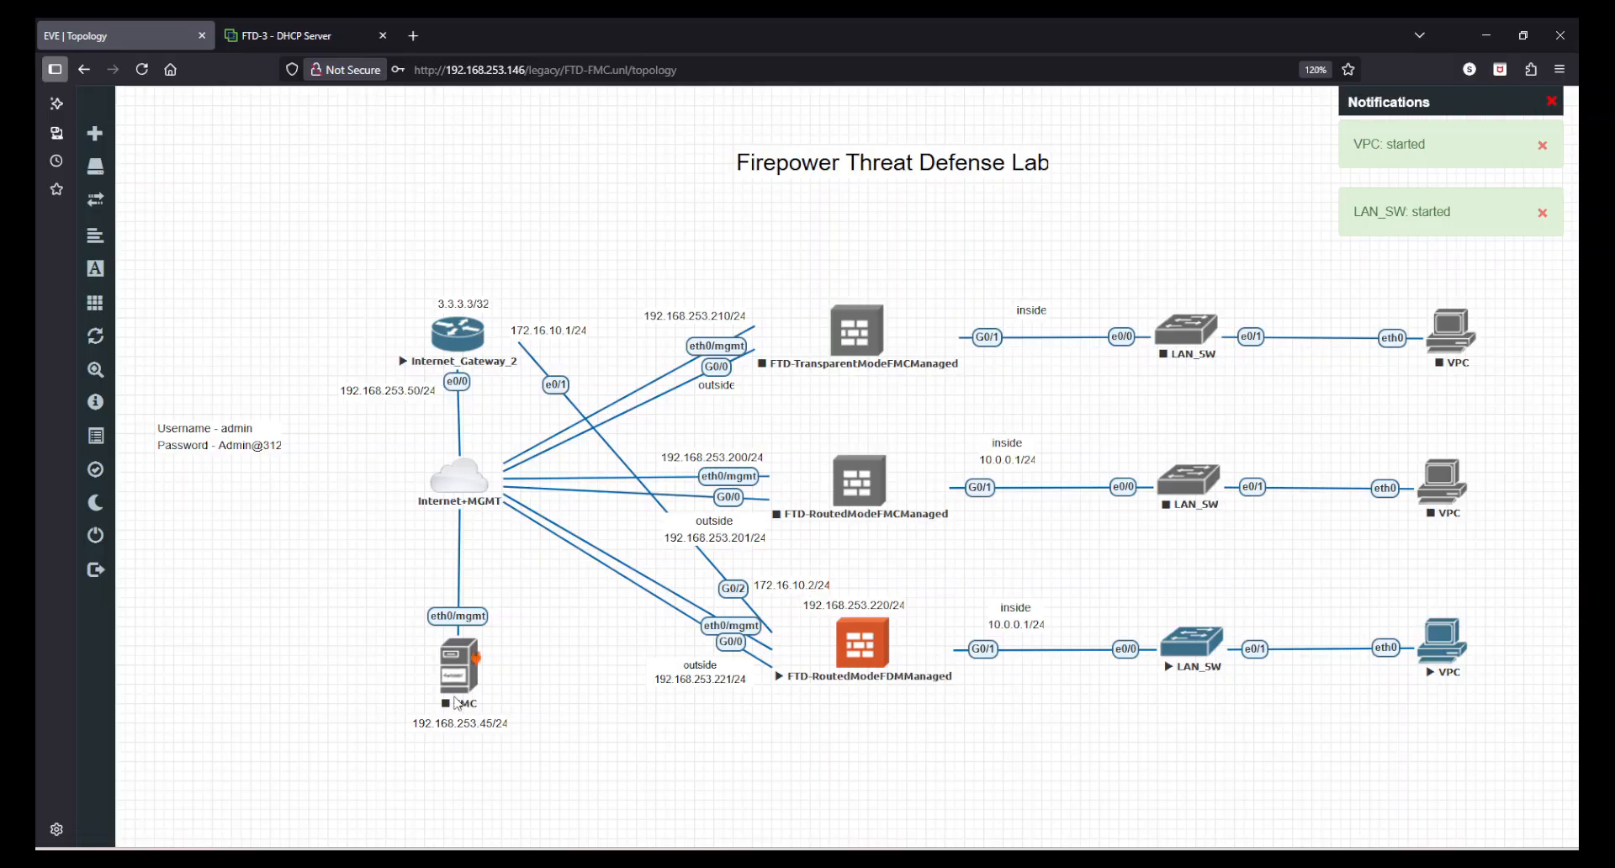
Switch back to Firewall Device Manager, check the deployment status and review the DHCP configuration's DNS addresses
click(288, 25)
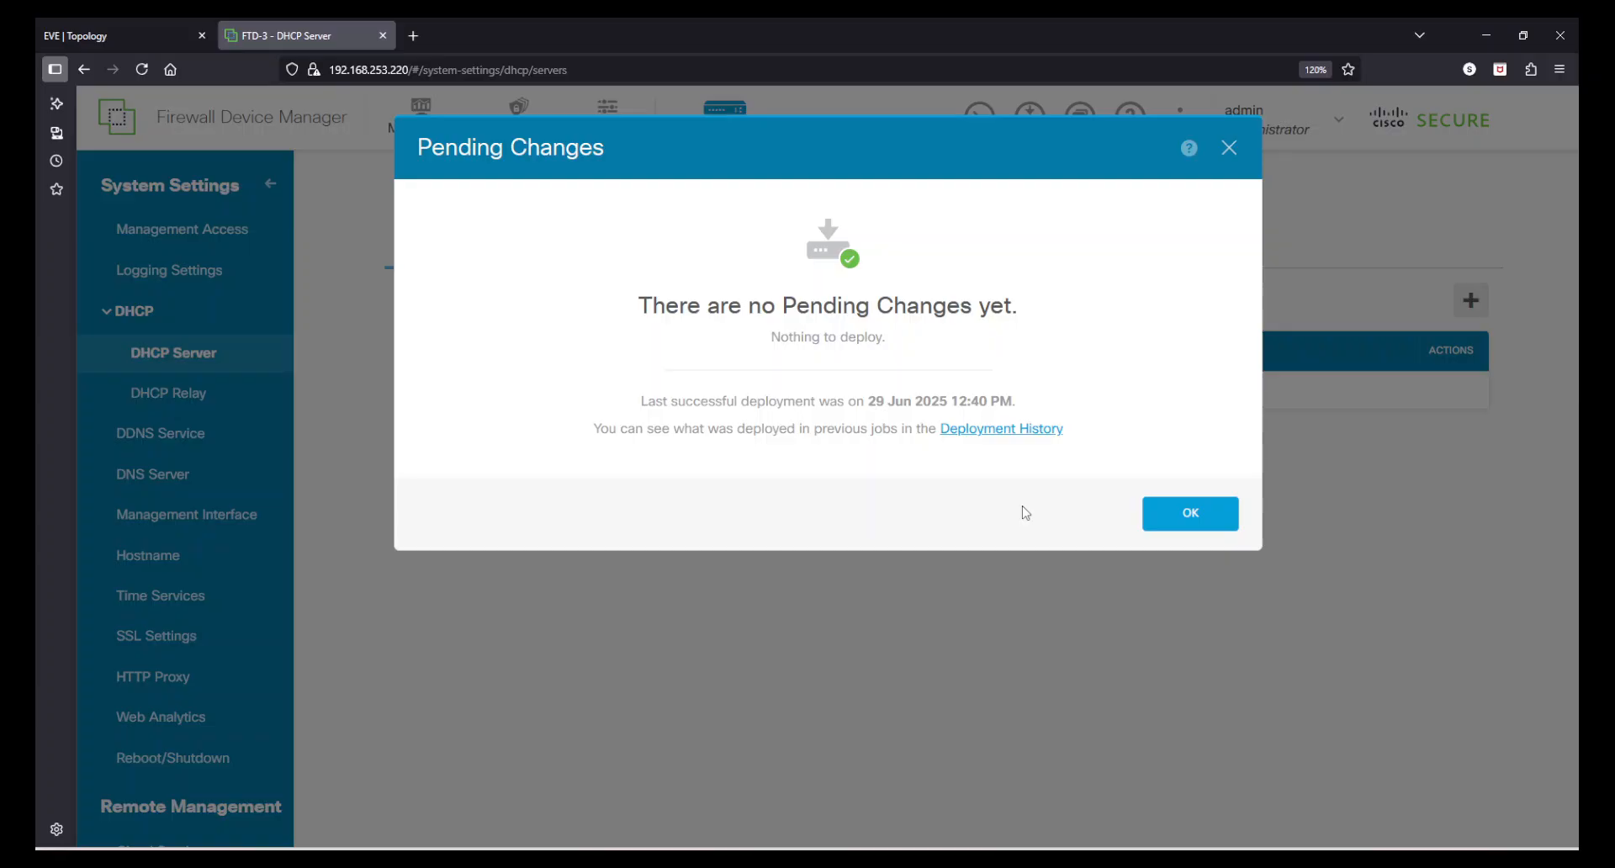
click(1167, 514)
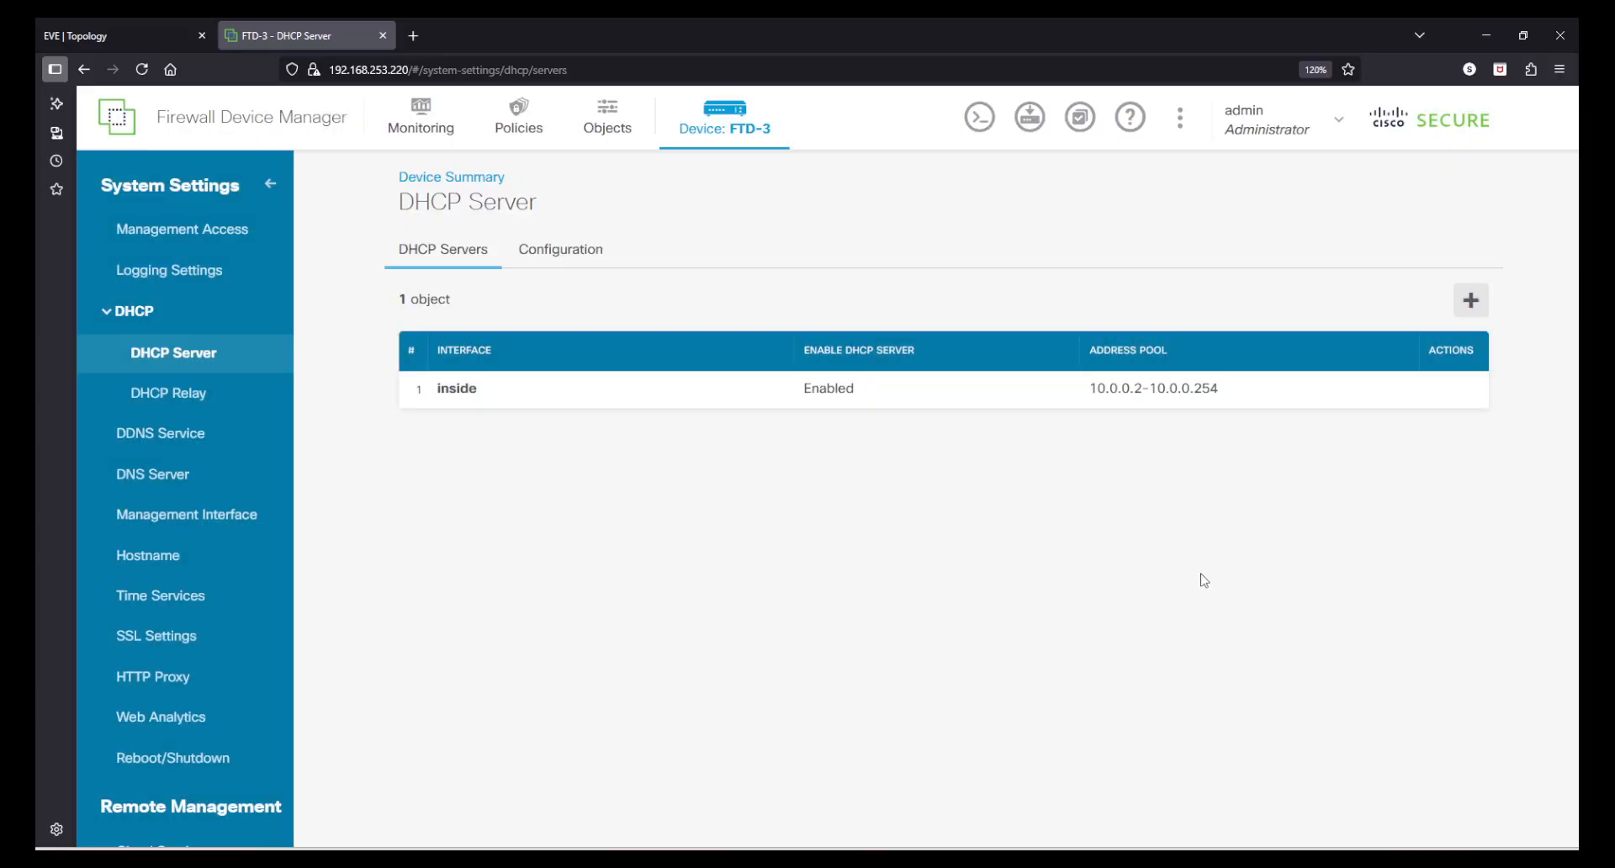
click(561, 267)
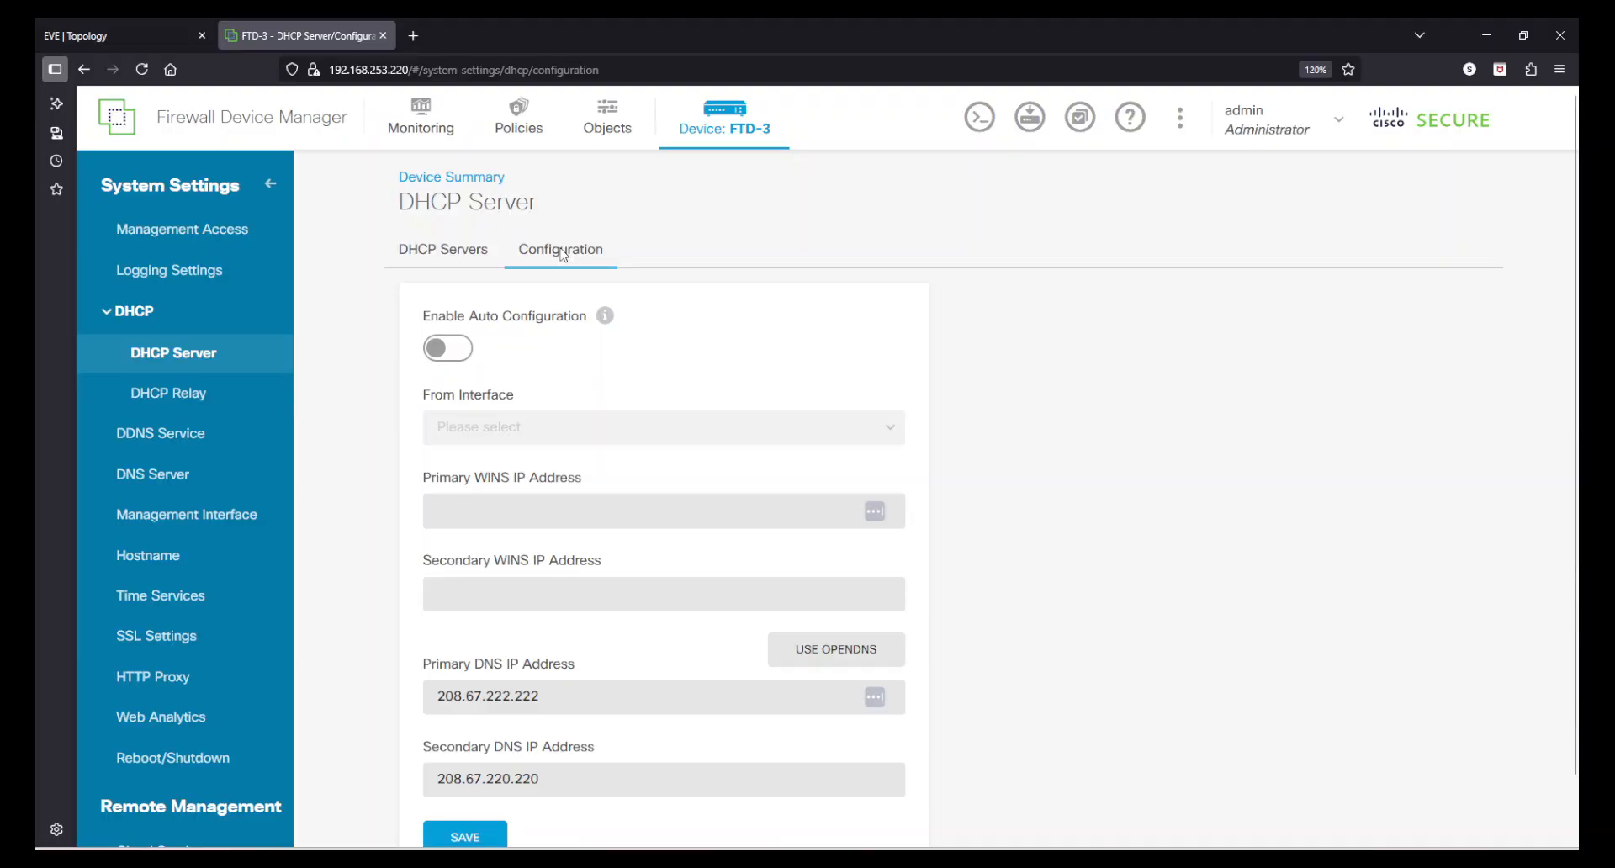
scroll(1092, 440, down, 1)
scroll(1092, 440, up, 1)
click(555, 700)
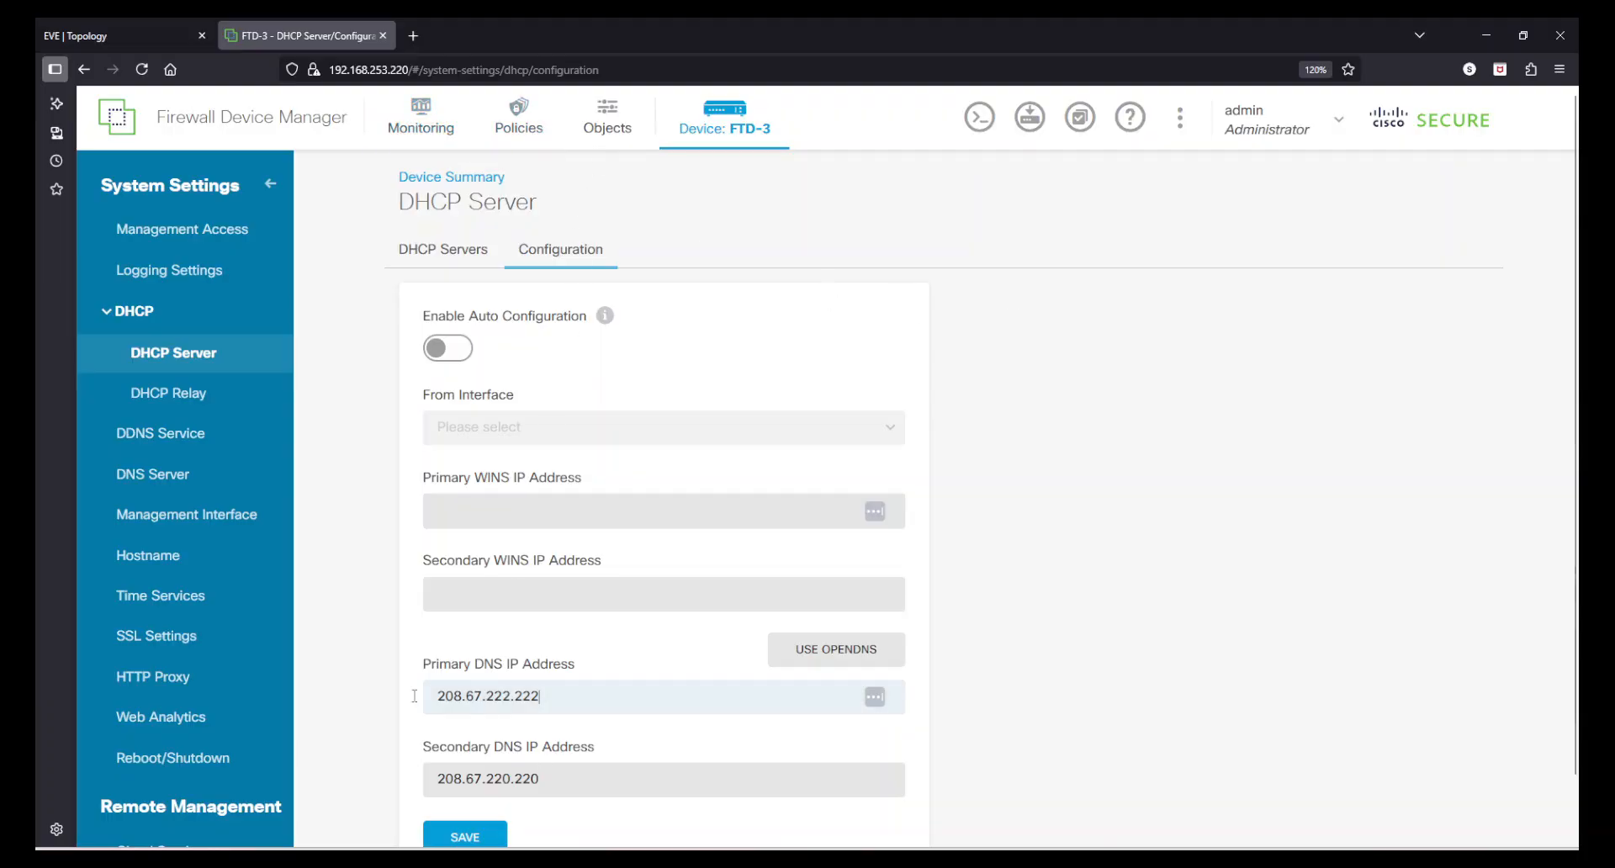
drag(547, 697, 405, 697)
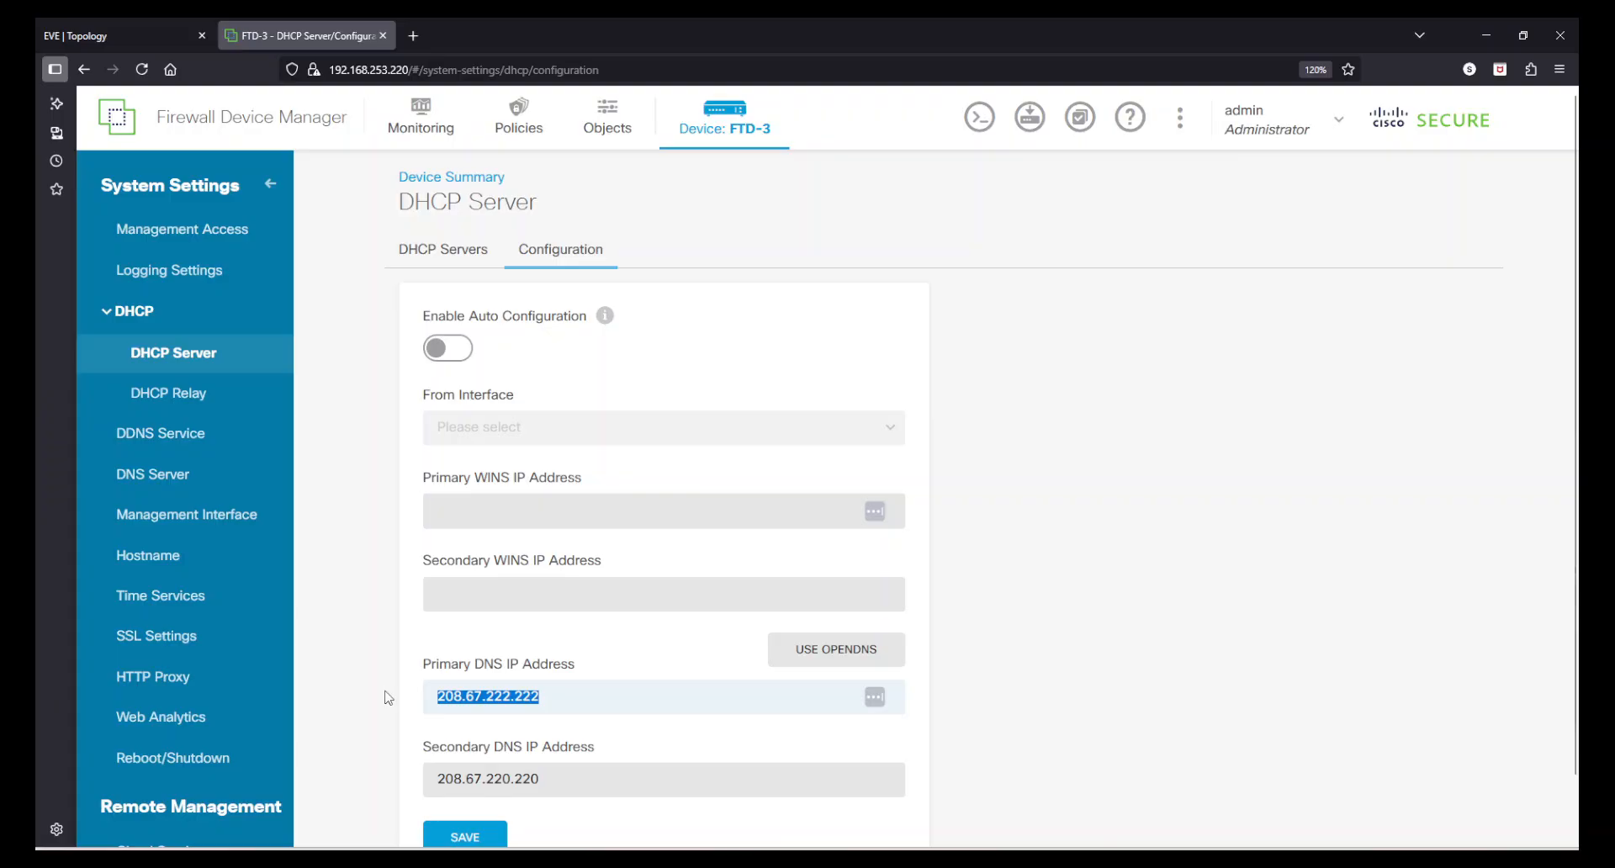
click(1148, 673)
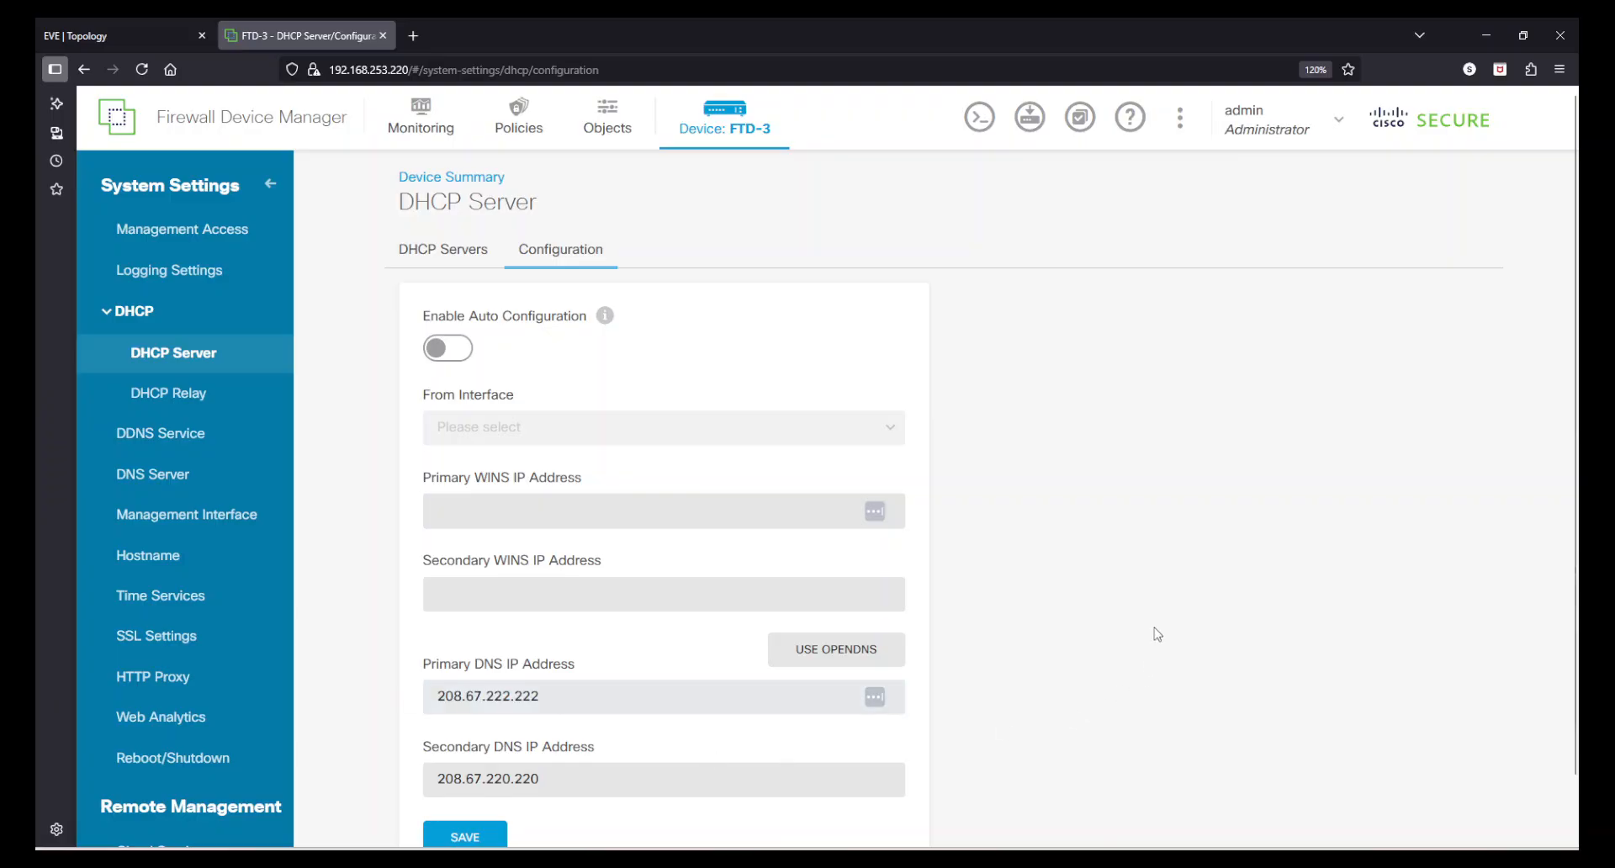
Examine the access control rule, the NAT rule and the static route, comparing the routing with the EVE topology
click(518, 118)
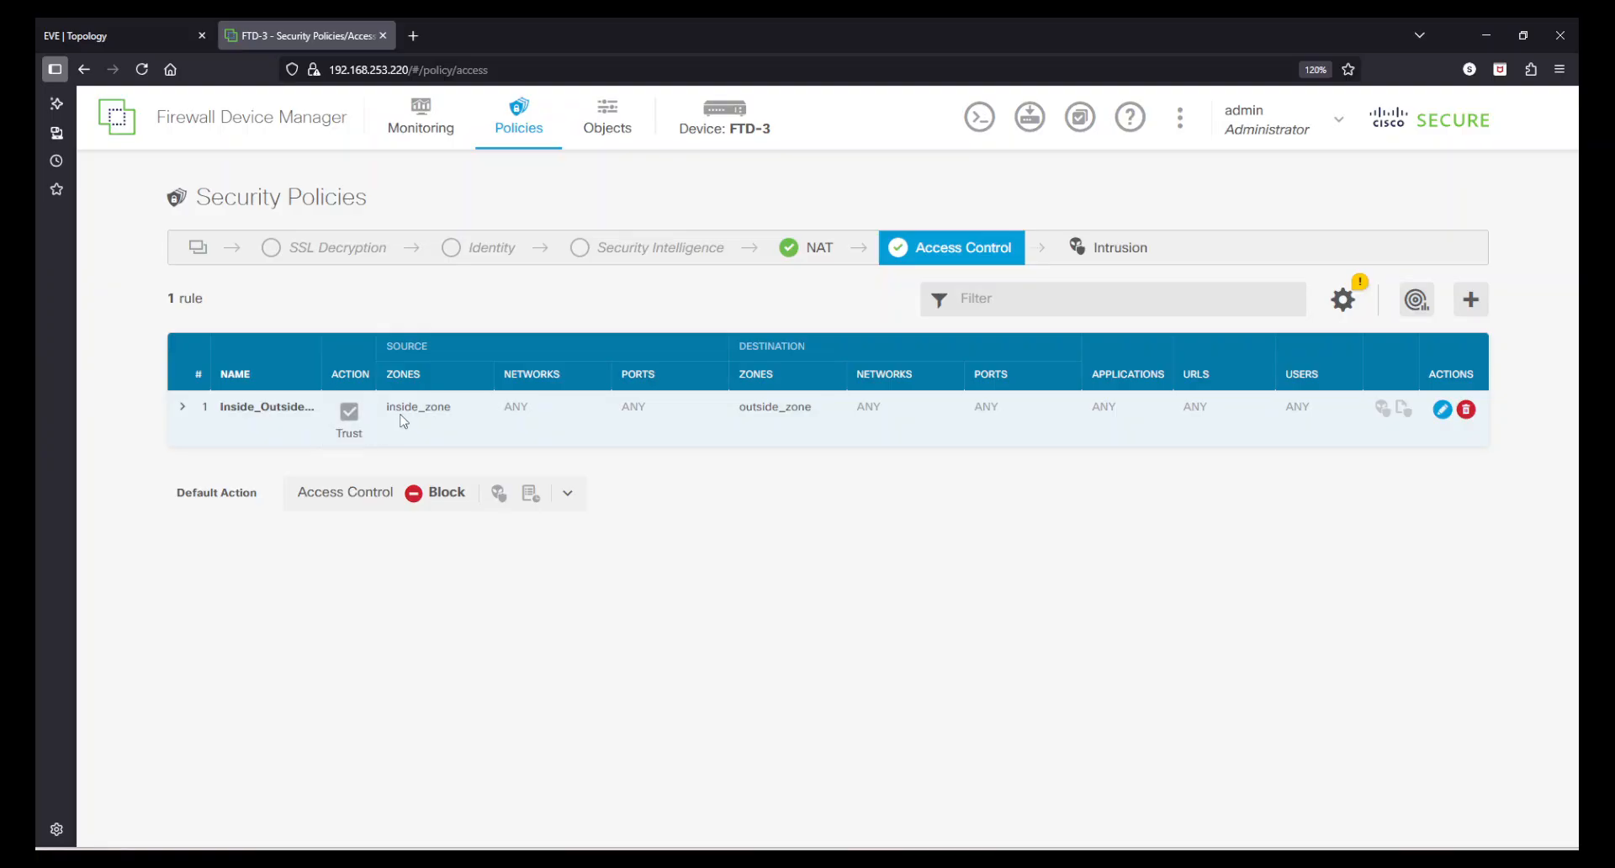
click(808, 247)
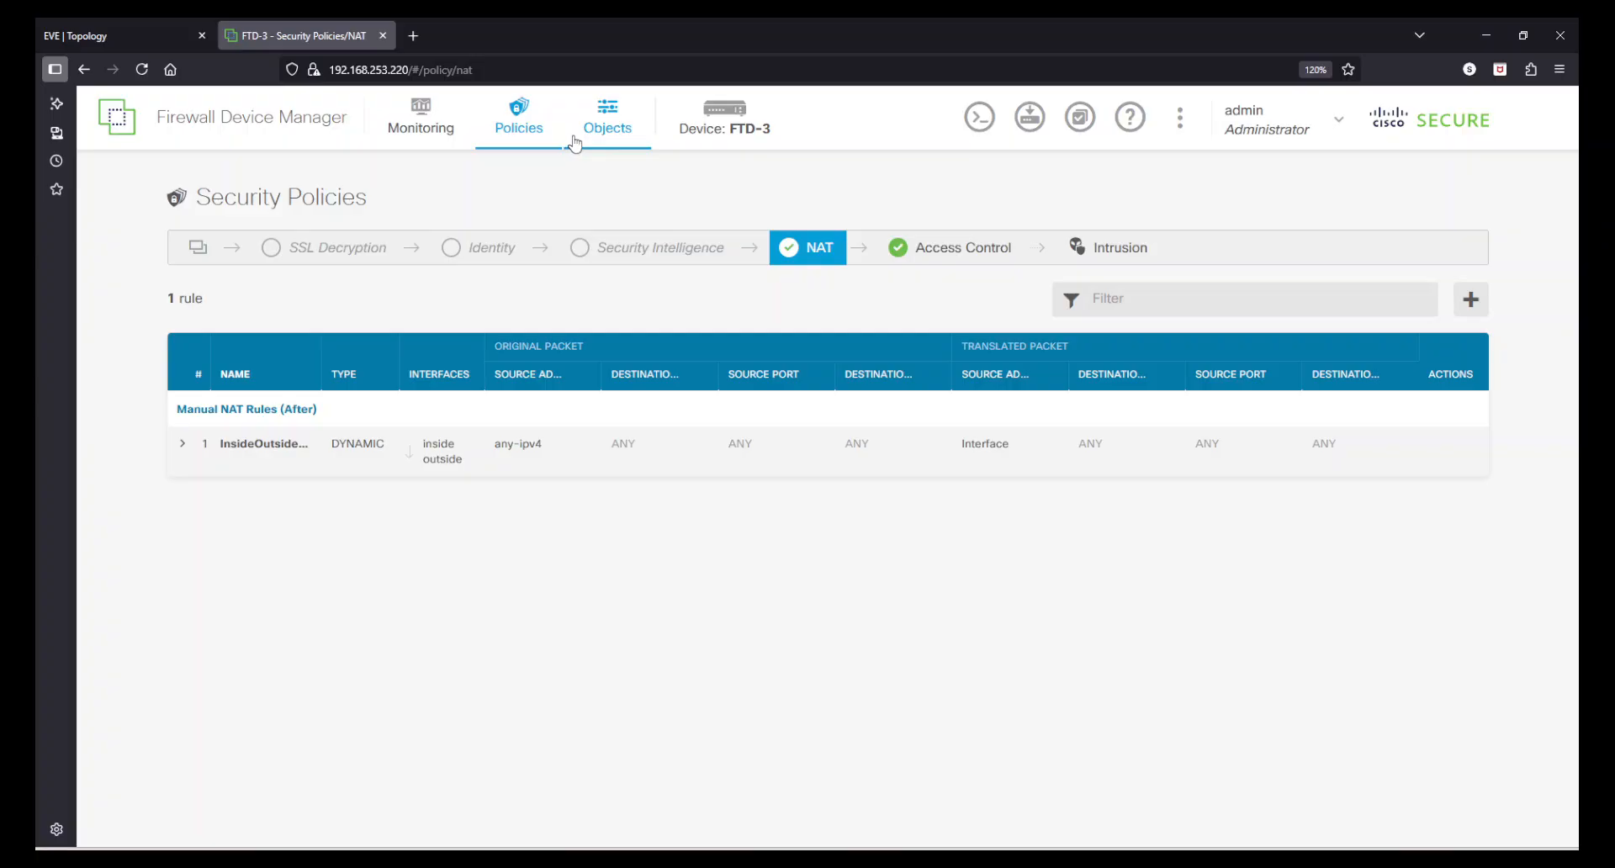
click(751, 99)
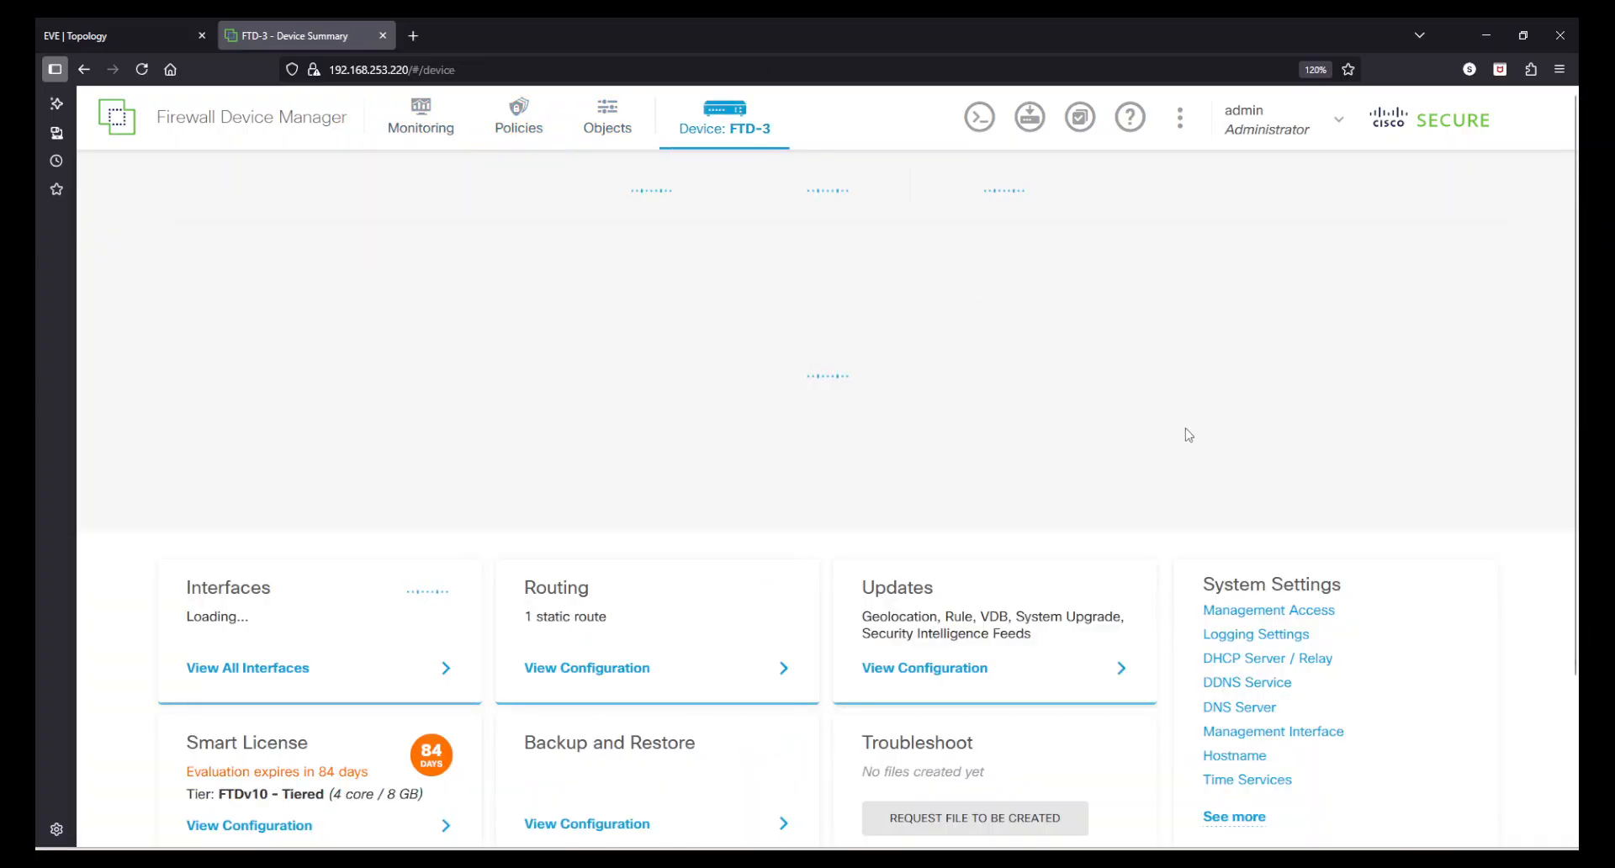
click(680, 665)
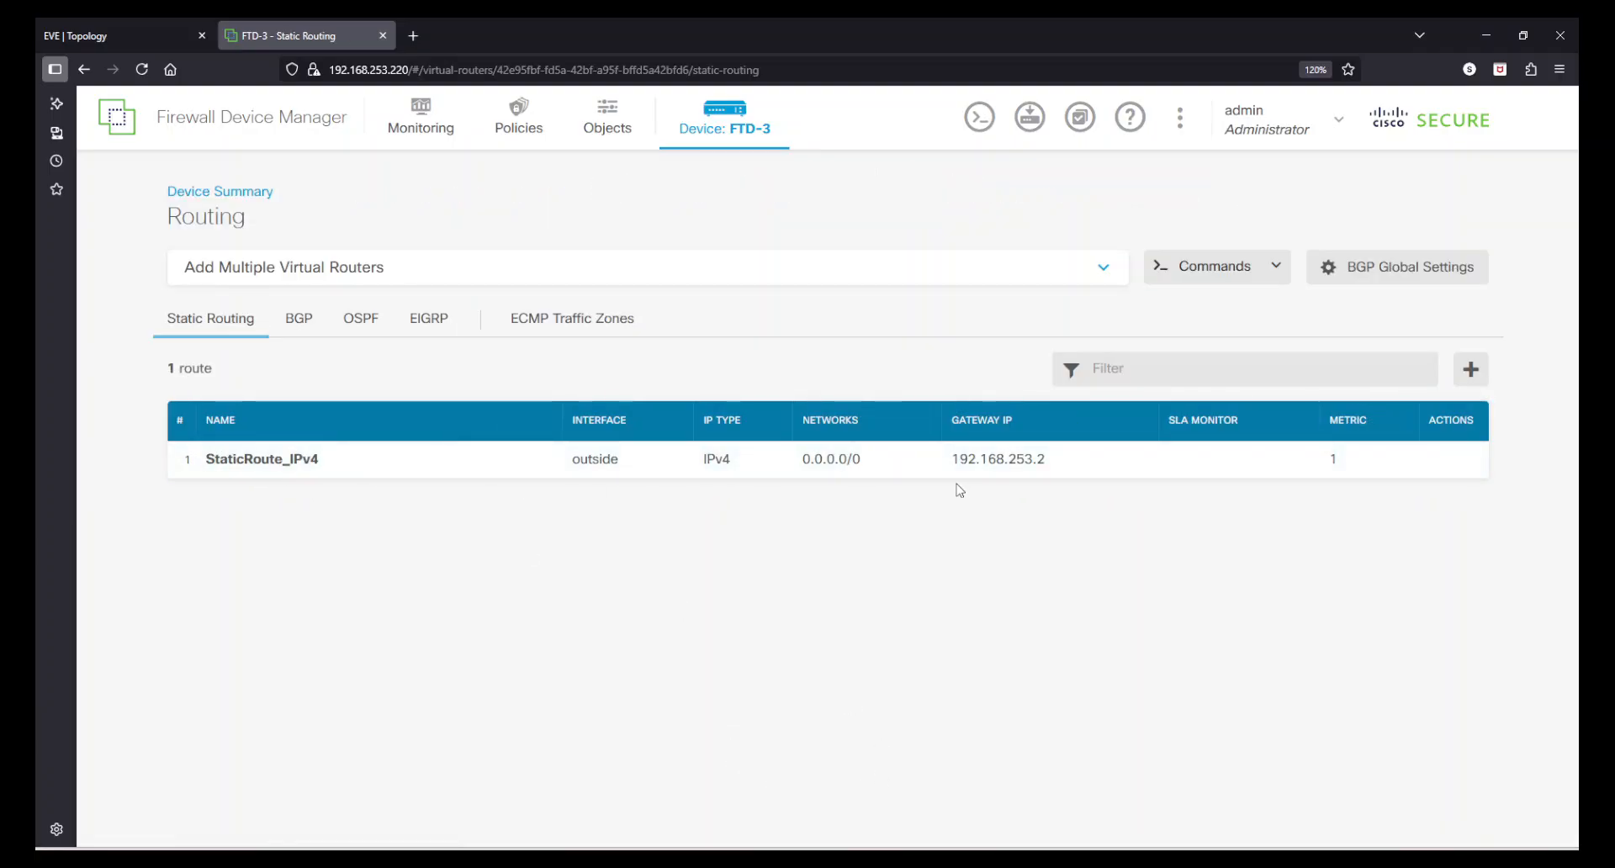
click(109, 33)
click(286, 34)
click(98, 32)
click(236, 32)
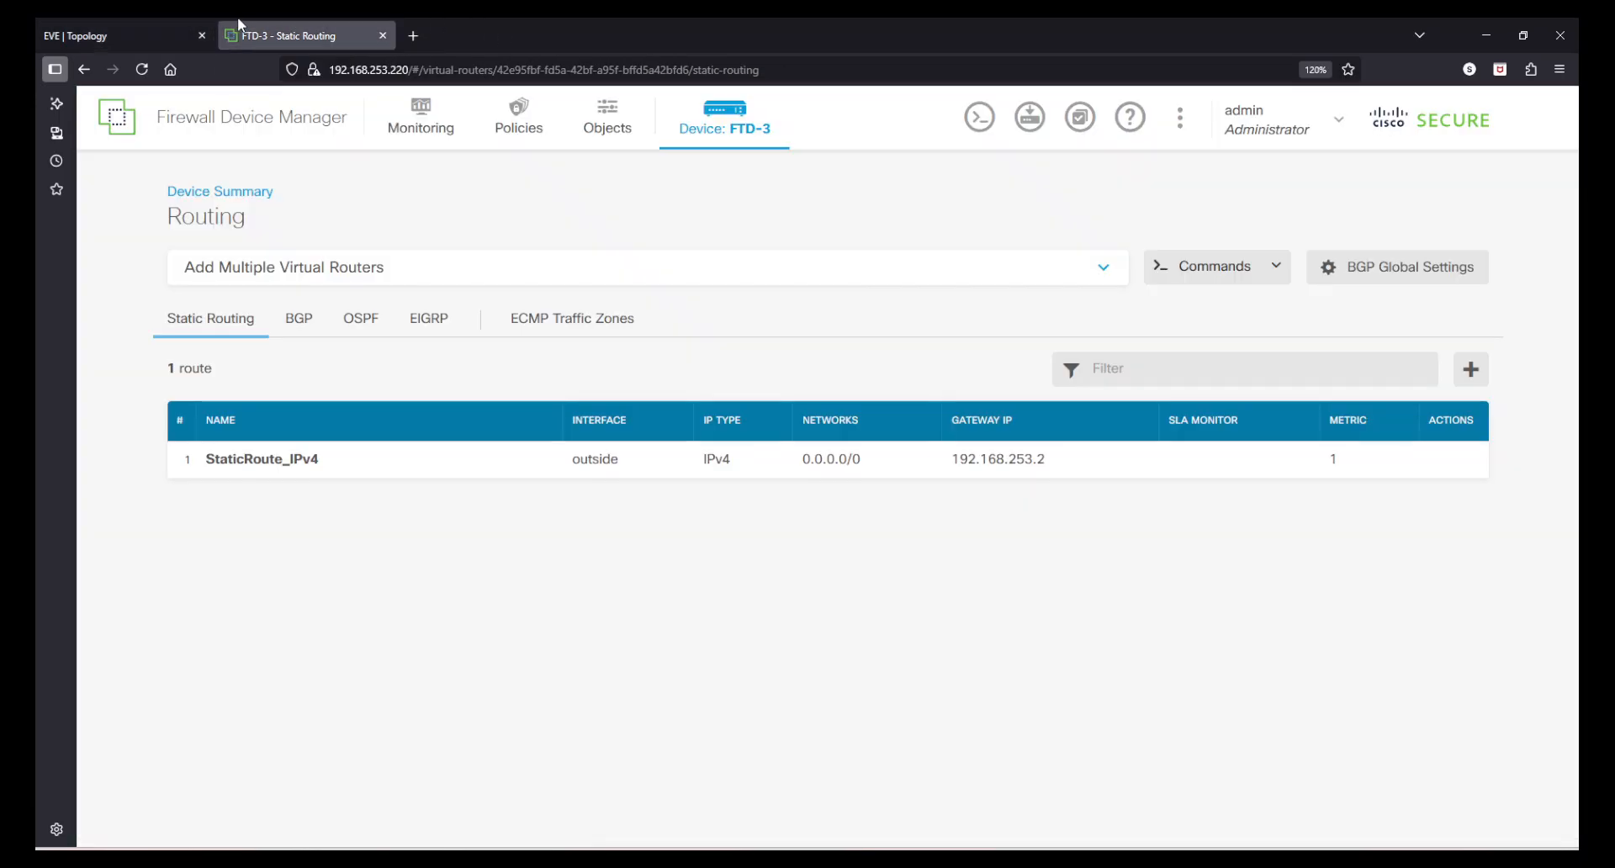
Open the monitoring Event Viewer showing all events and pause its automatic refresh
click(435, 117)
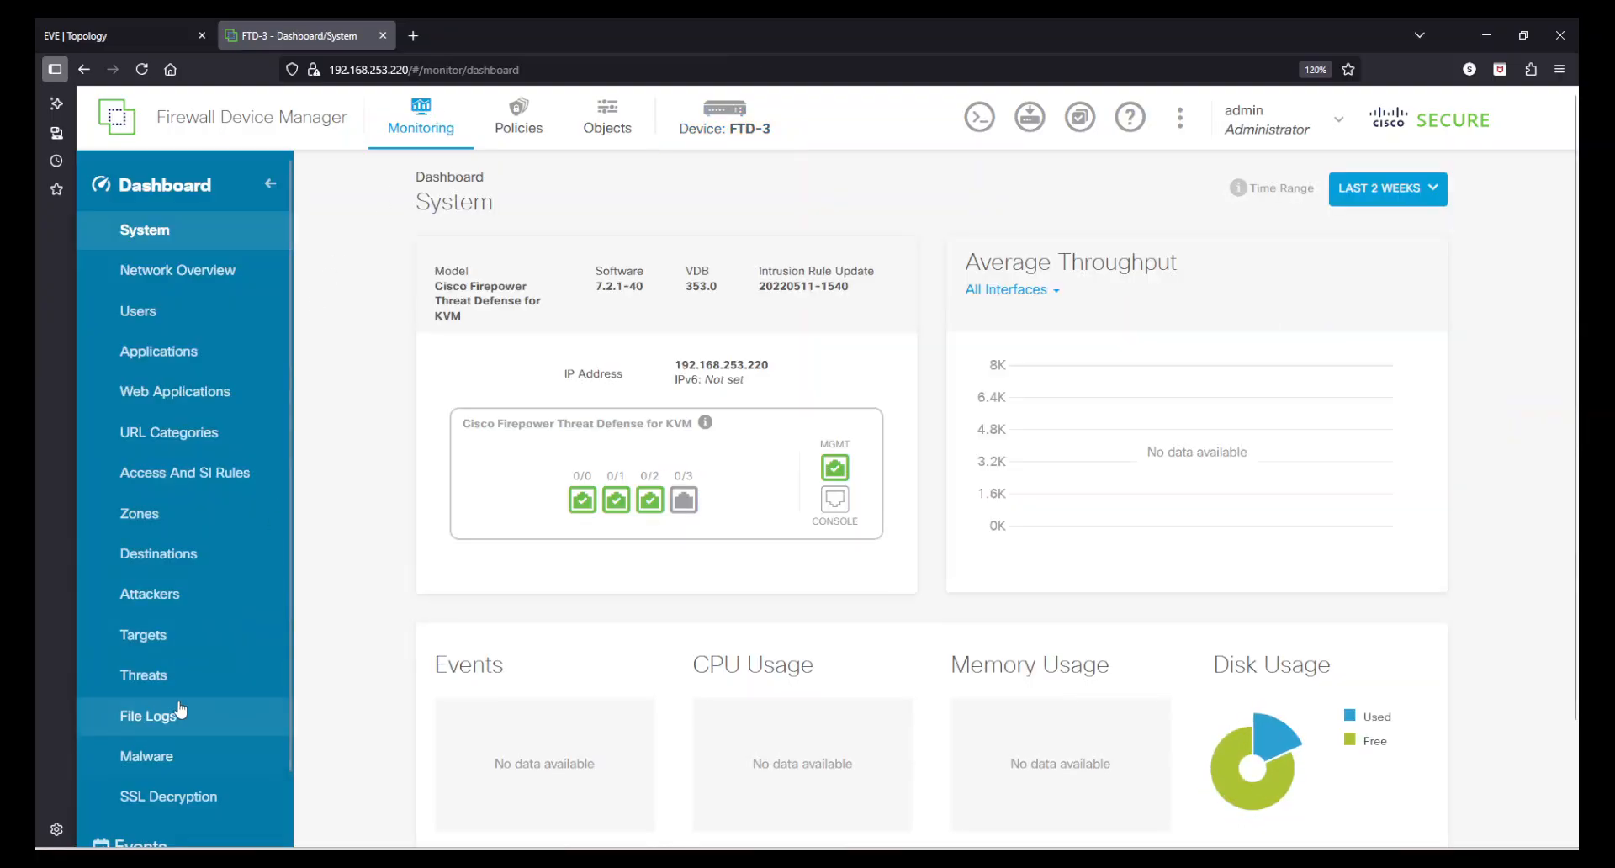
scroll(178, 740, down, 2)
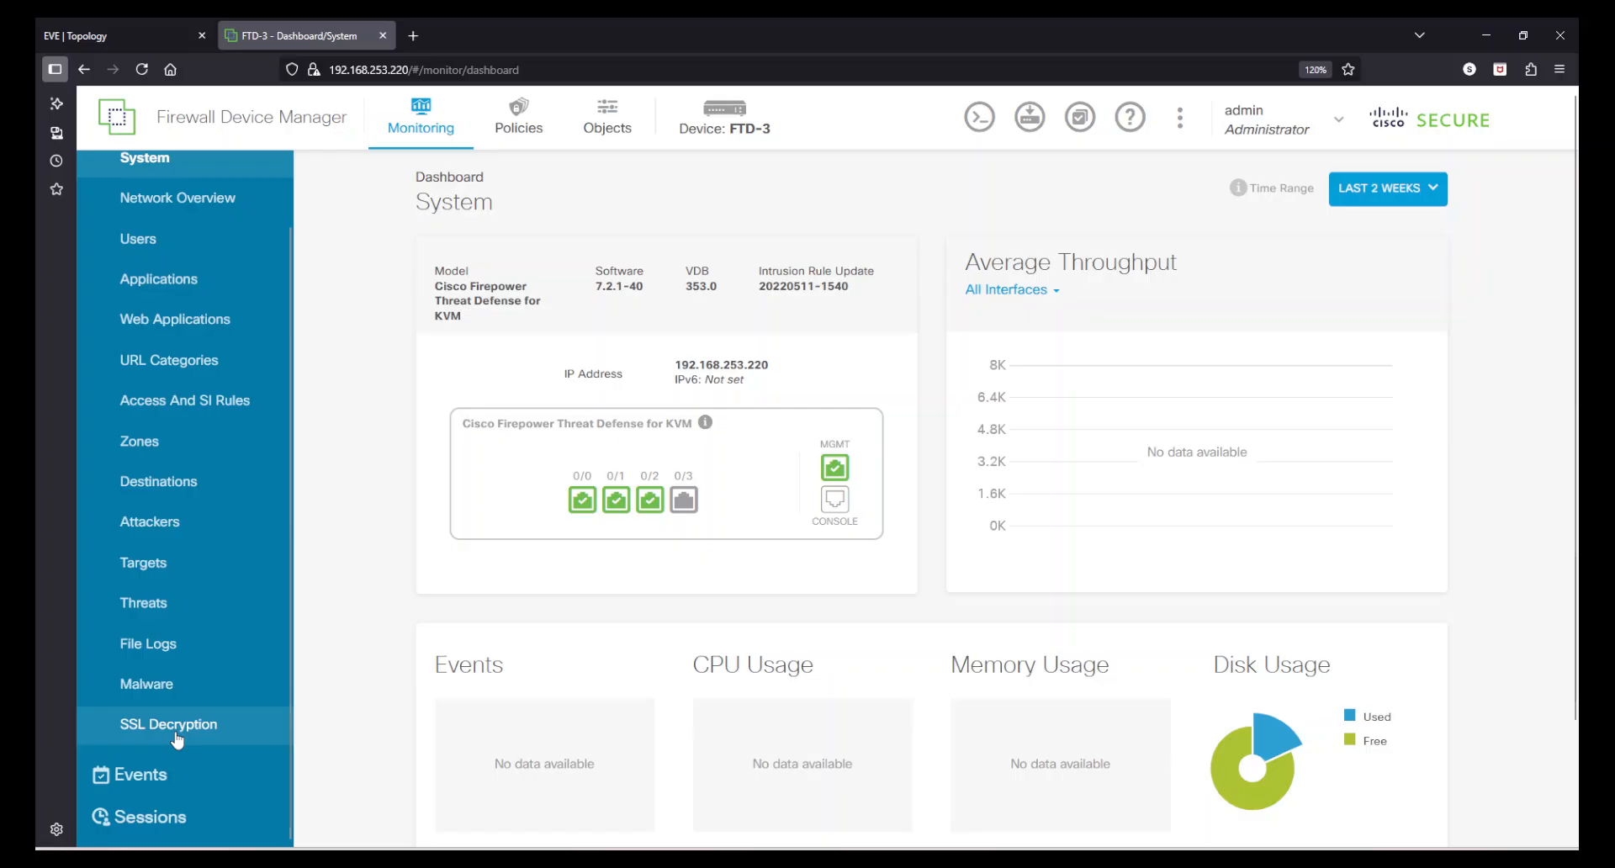
click(217, 774)
scroll(260, 707, up, 2)
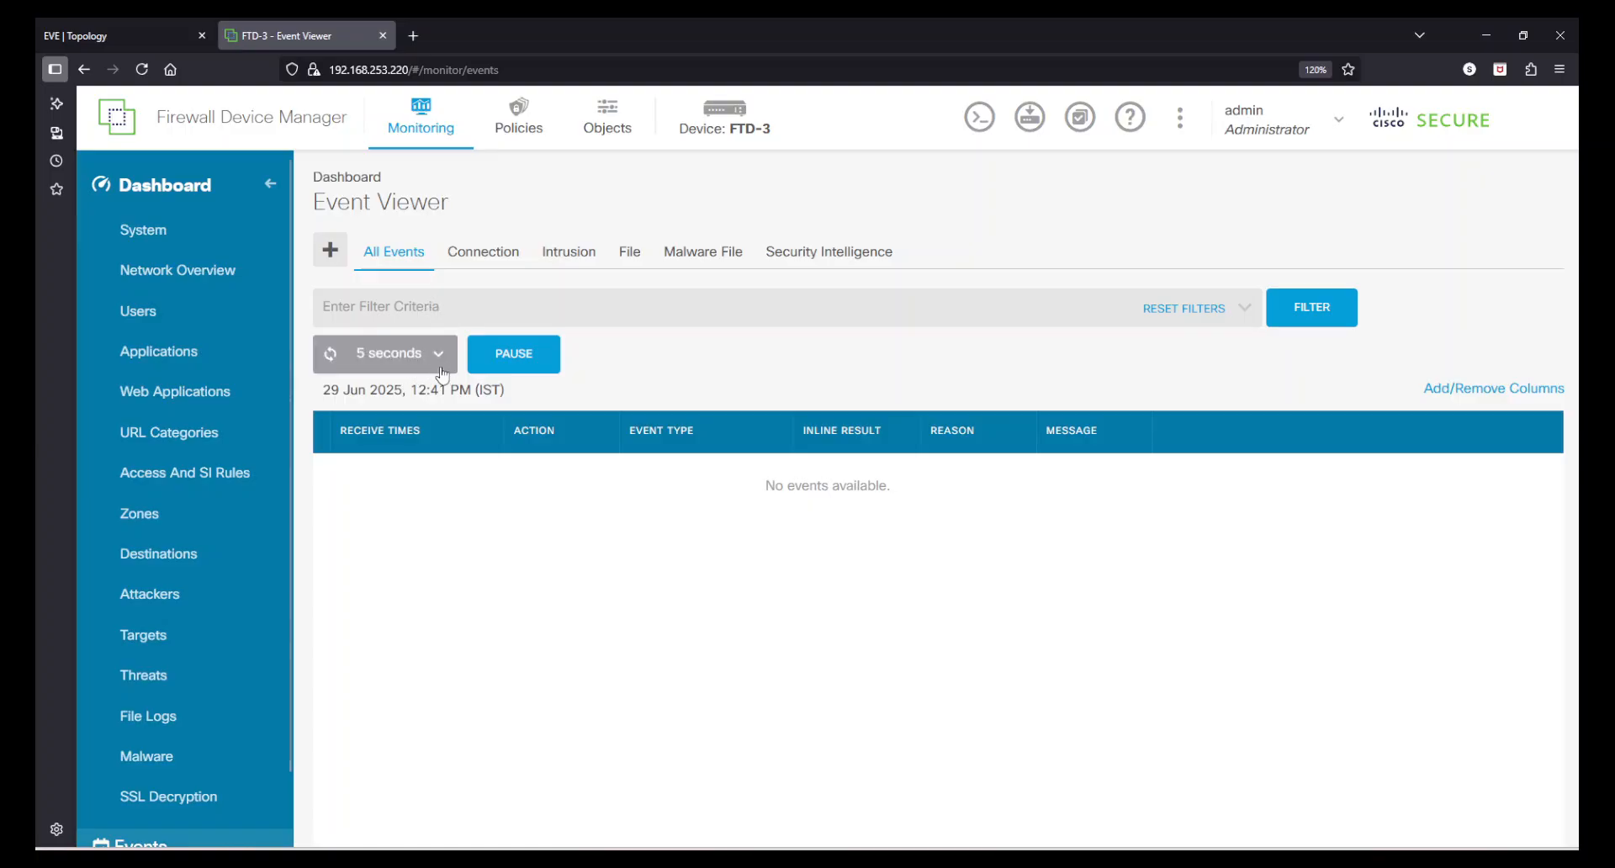
click(539, 354)
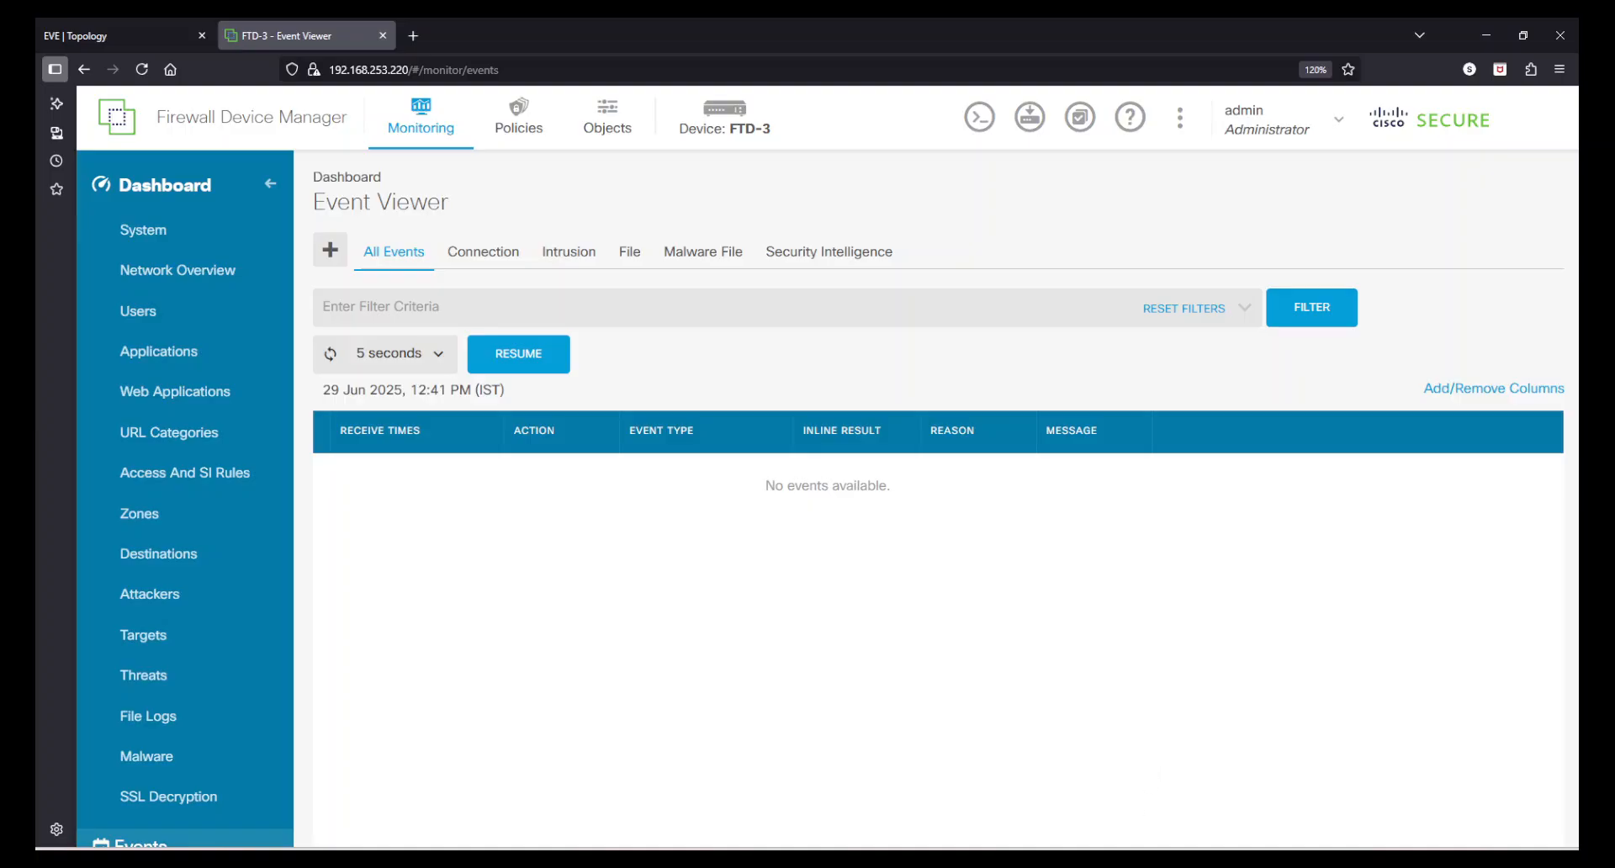
Switch to the EVE topology, open the running VPC's telnet console in PuTTY and apply a Courier New 16-point font
click(149, 20)
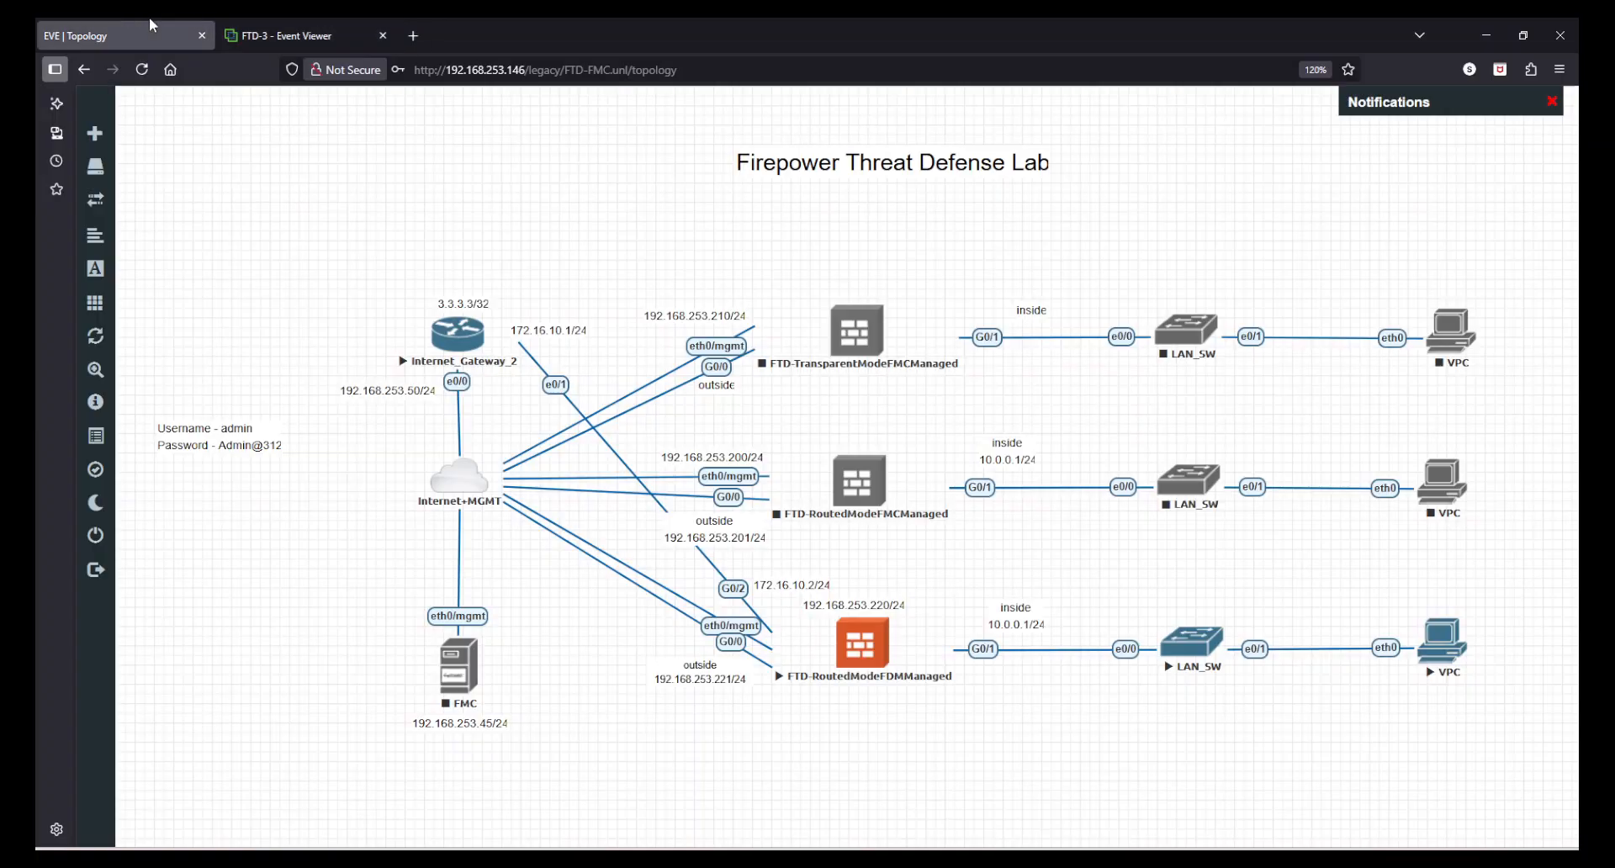
click(1458, 645)
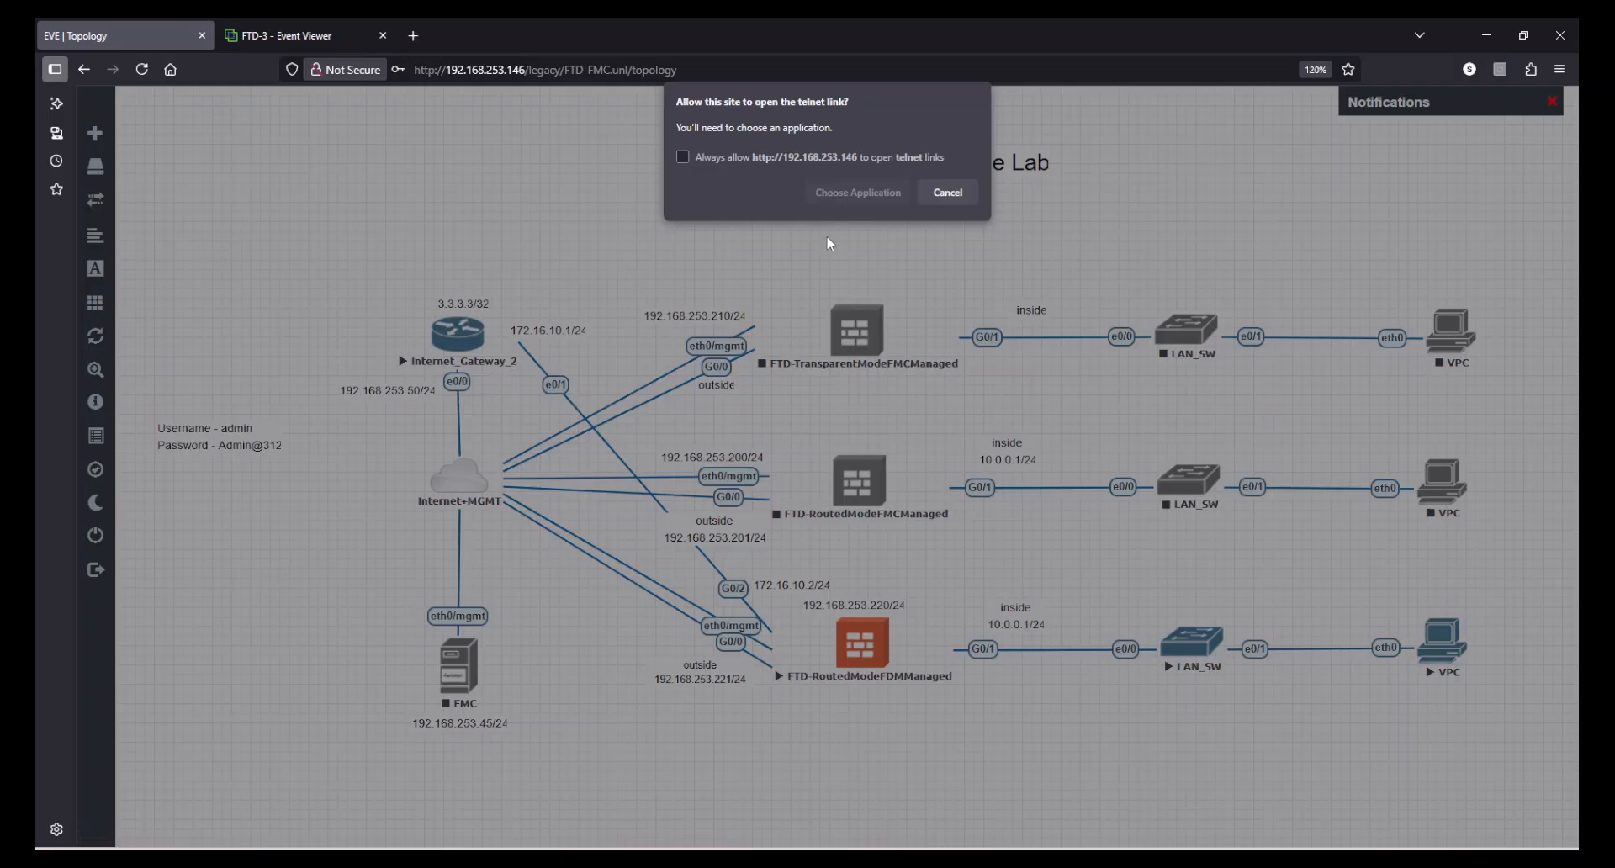
click(825, 194)
click(876, 326)
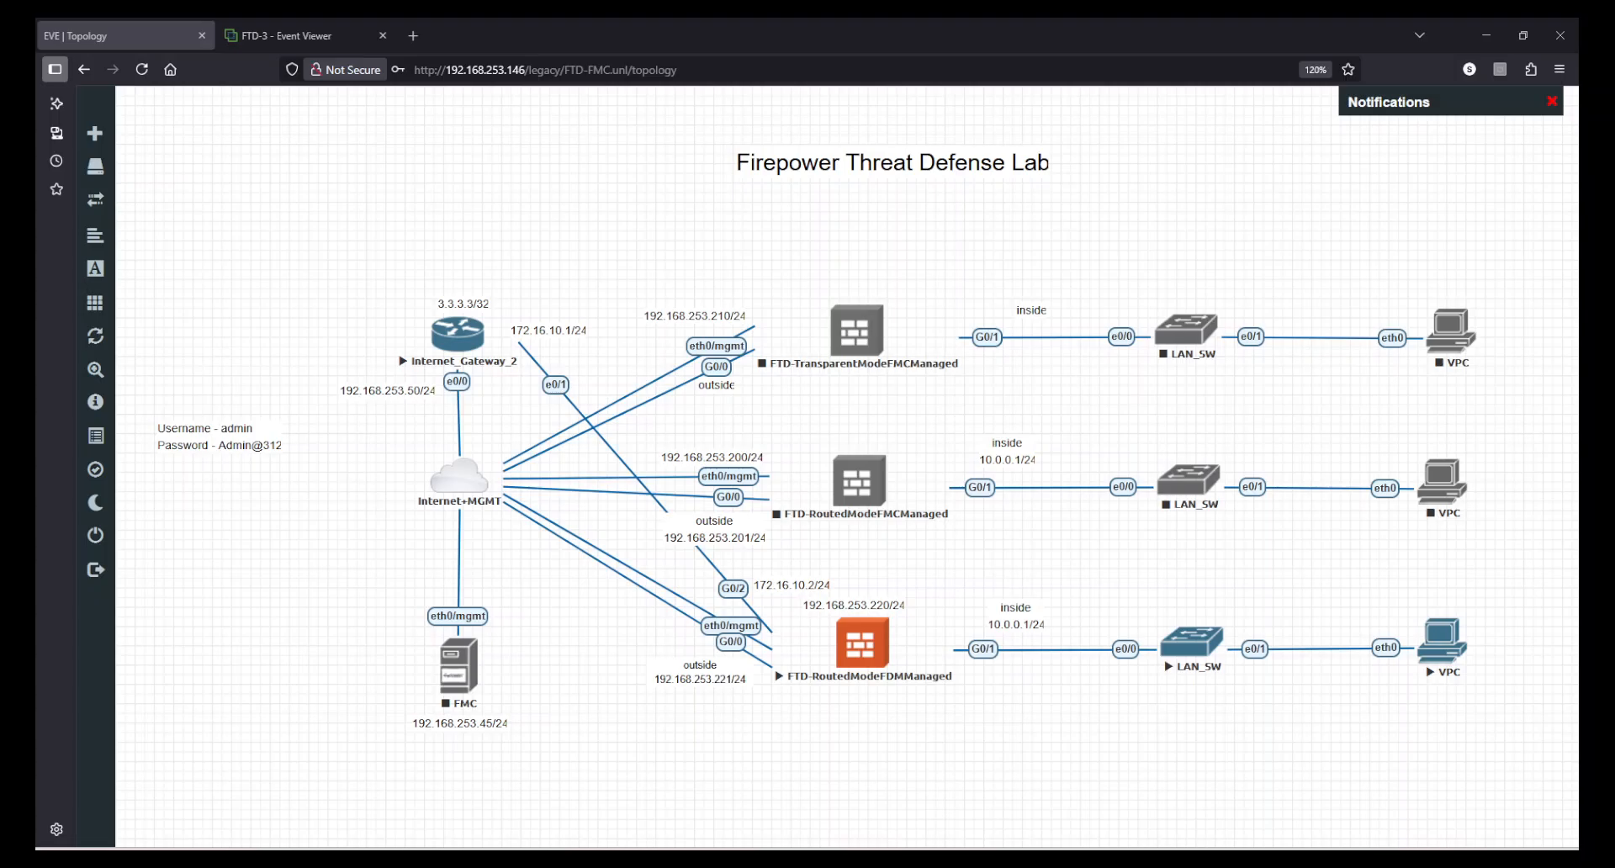
drag(35, 273, 645, 197)
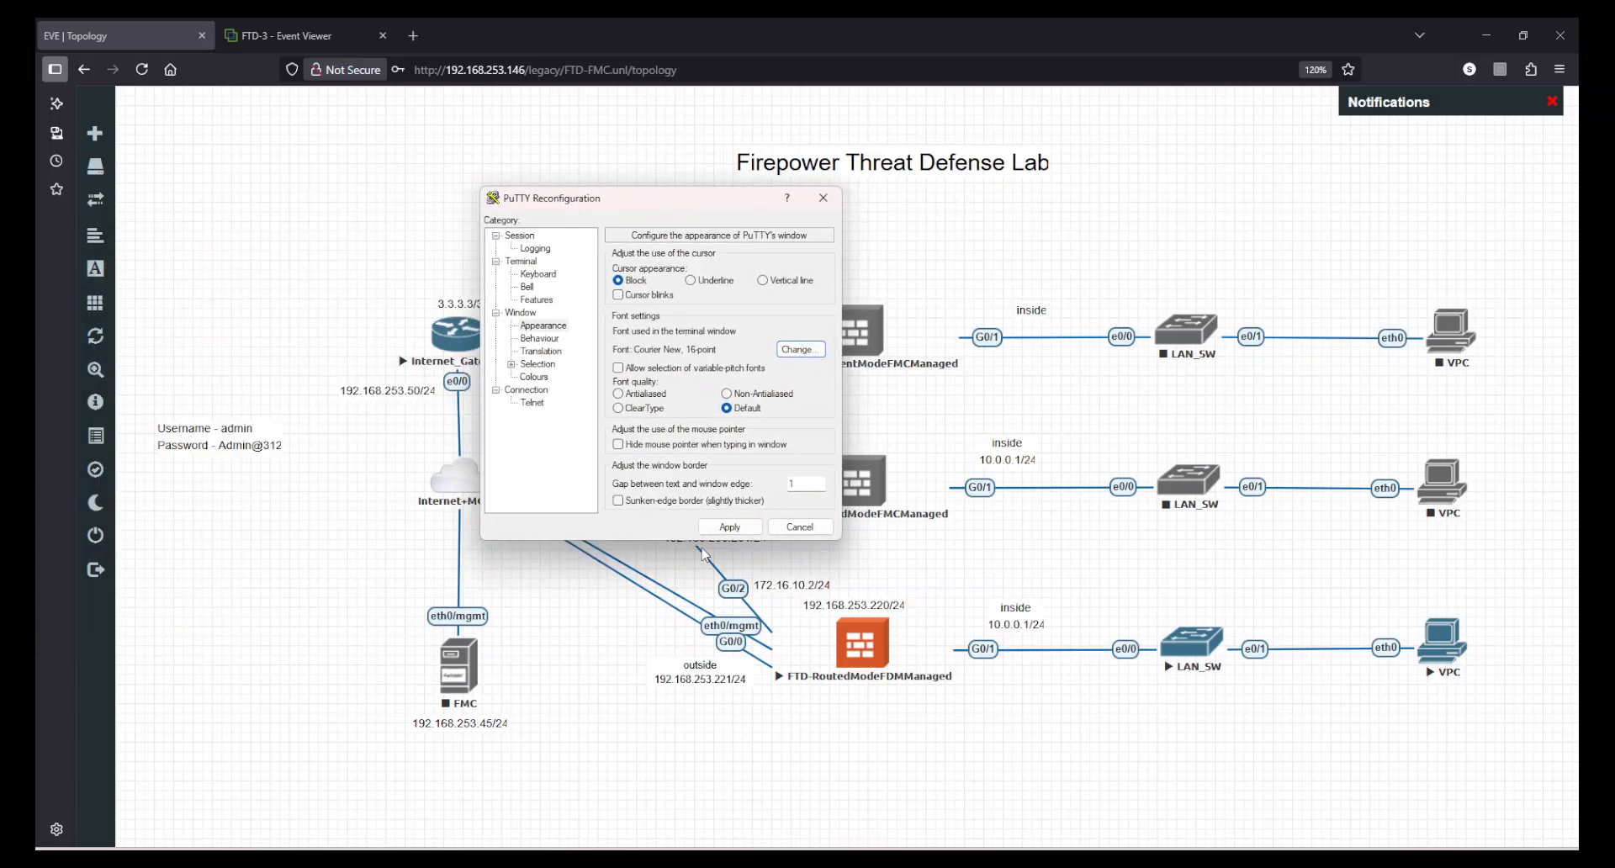
click(719, 528)
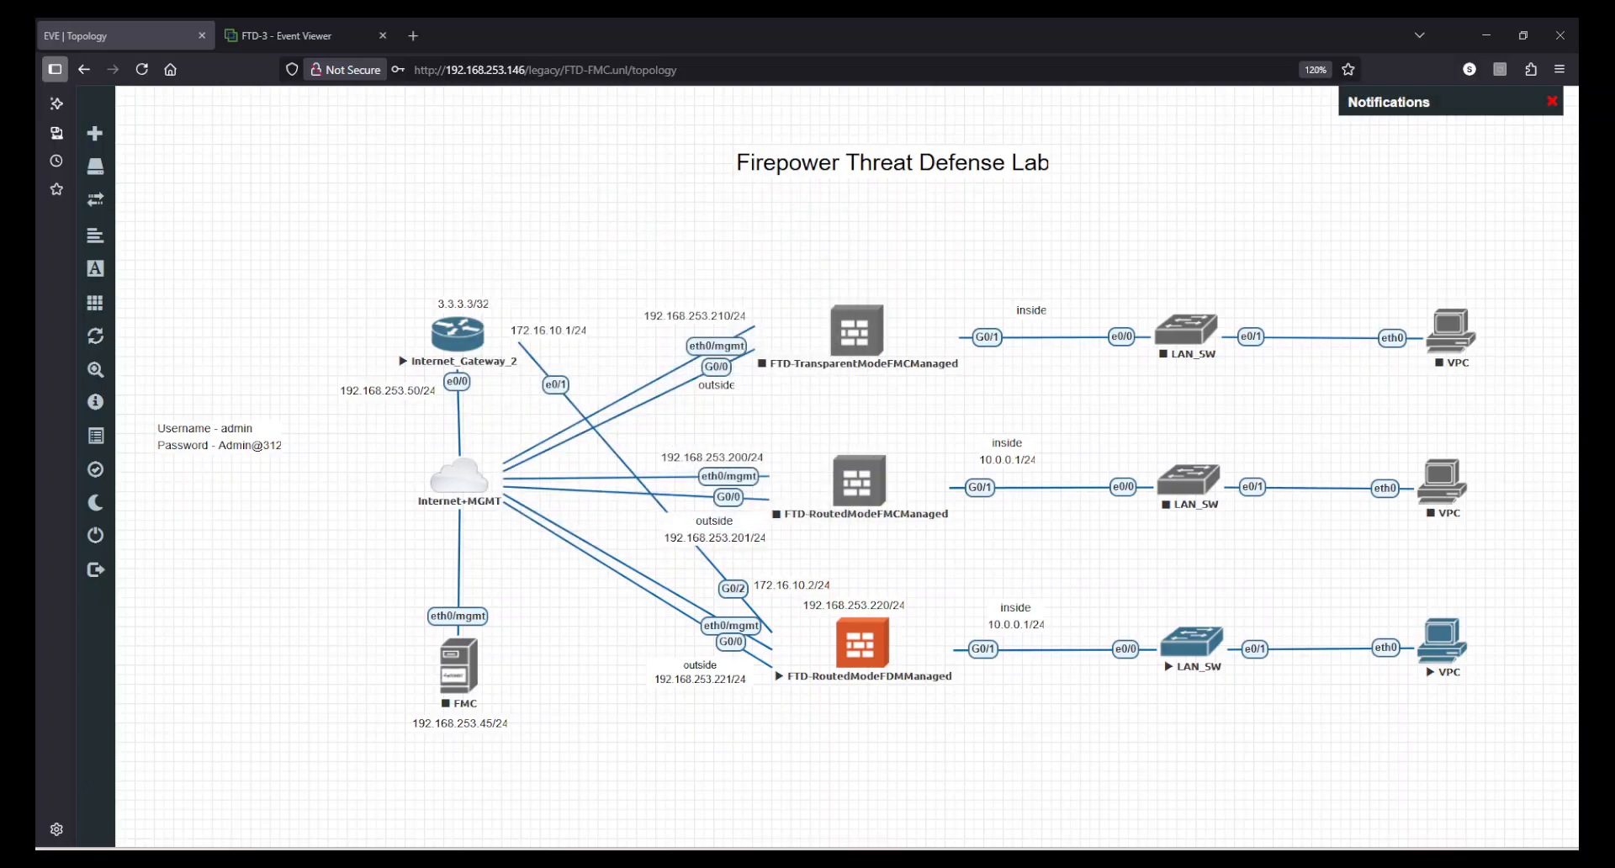
Run show ip in the VPC console, then request an address from the firewall with ip dhcp
drag(35, 214, 955, 274)
text(sh)
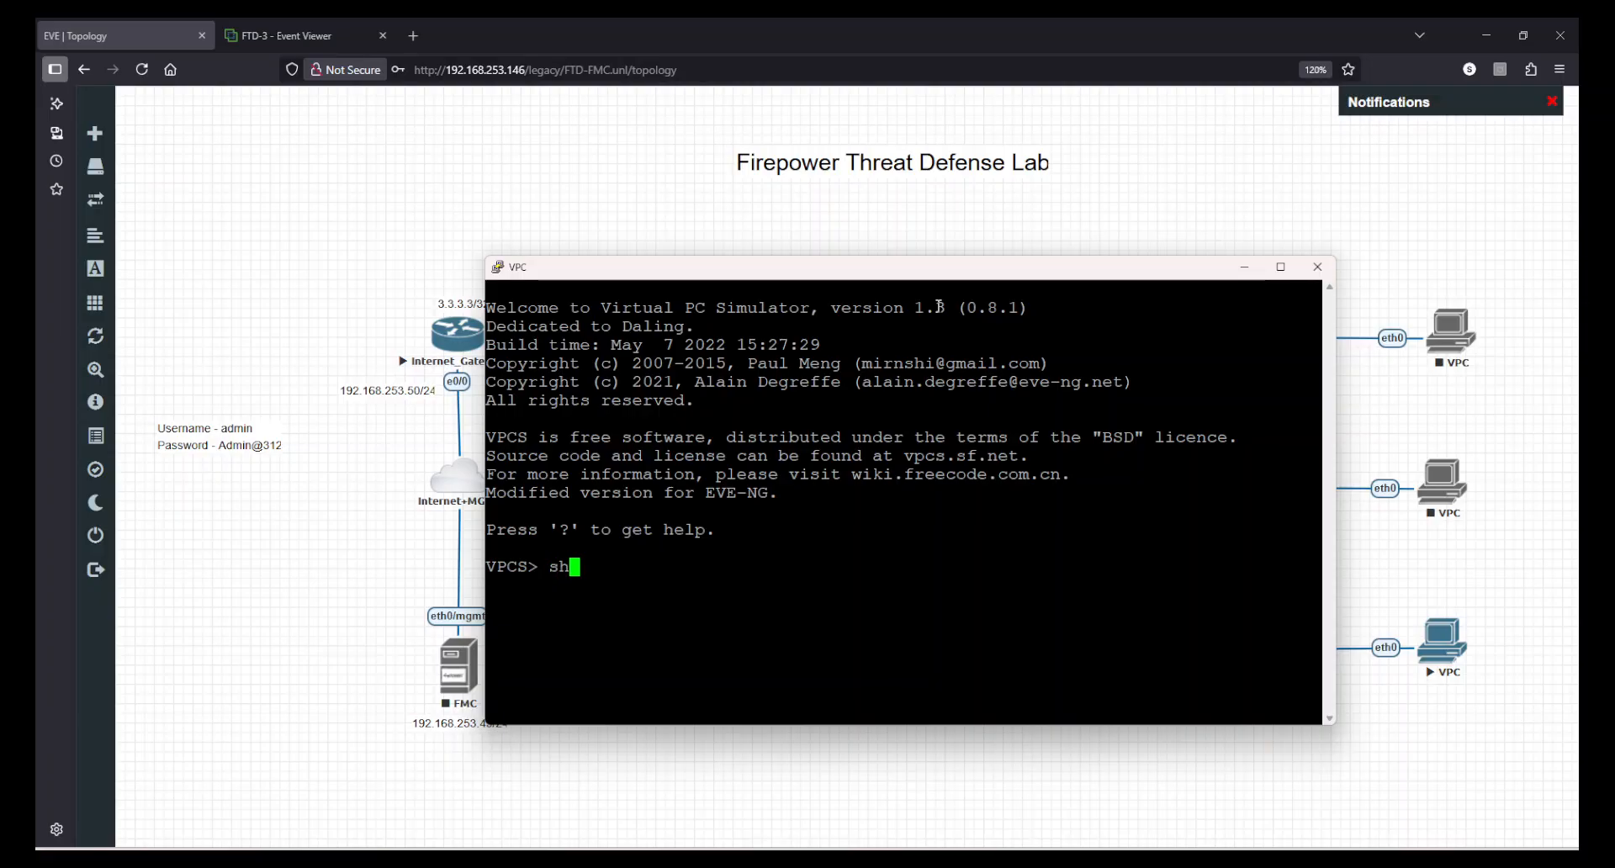
text(ow ip)
key(Return)
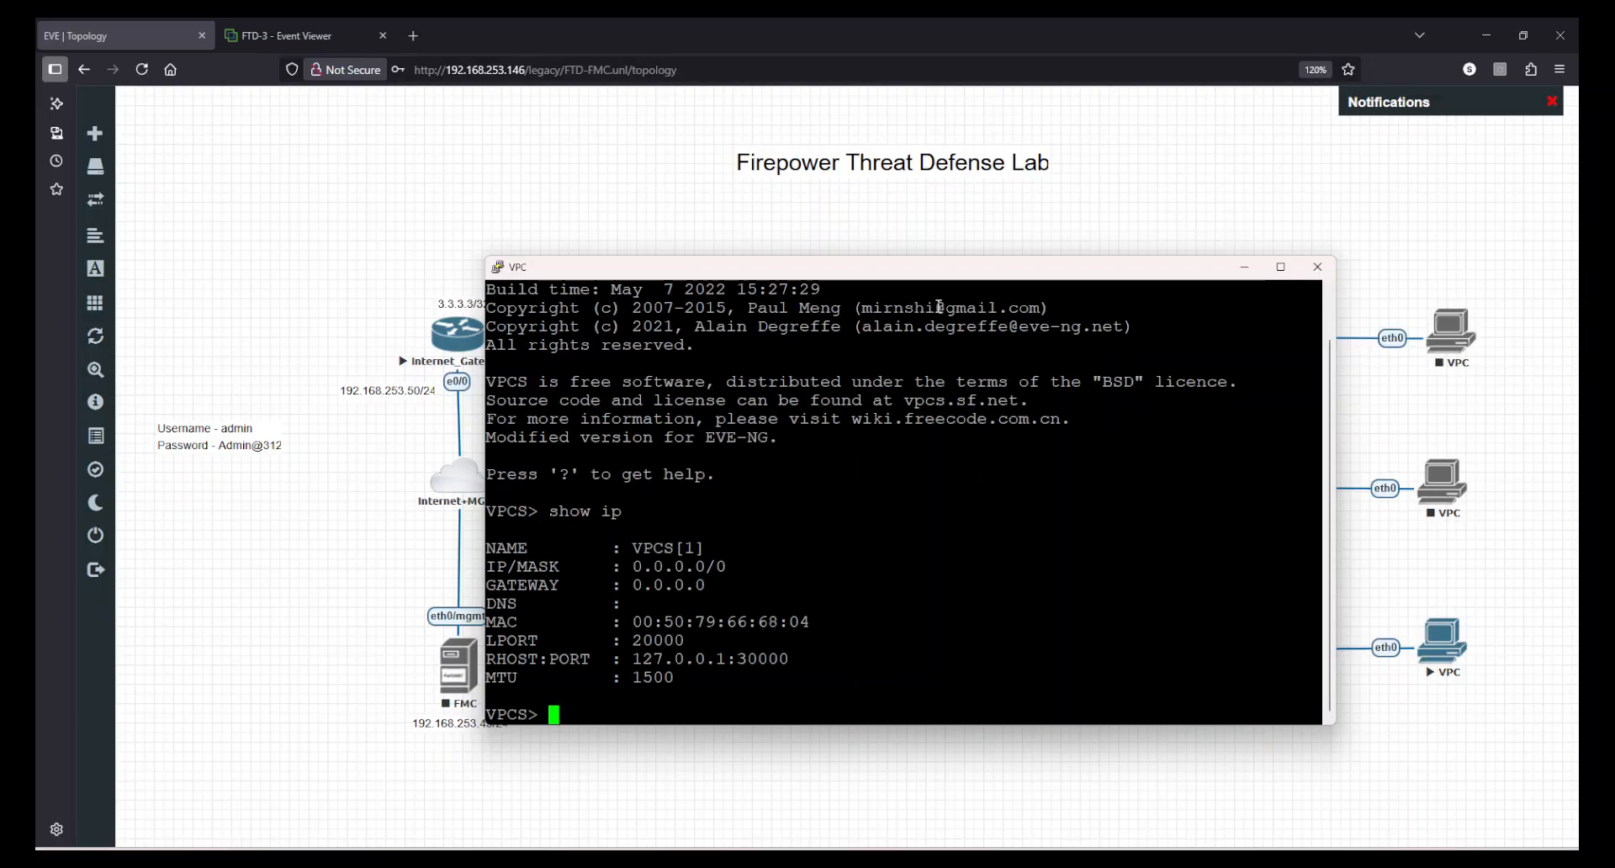
text(ip dhcp)
key(Return)
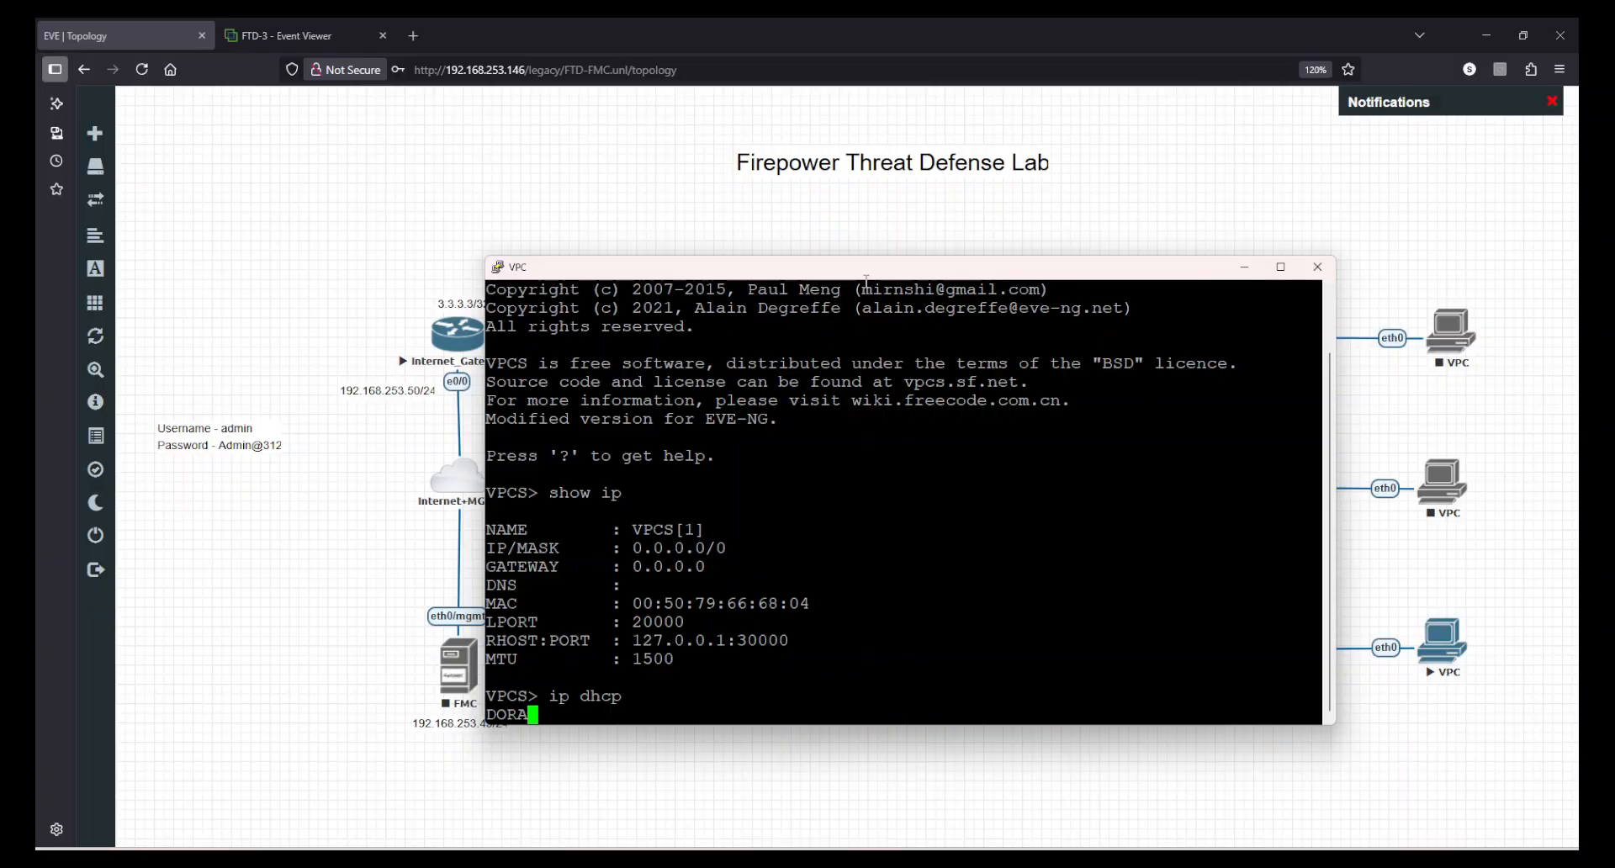
drag(871, 273, 636, 143)
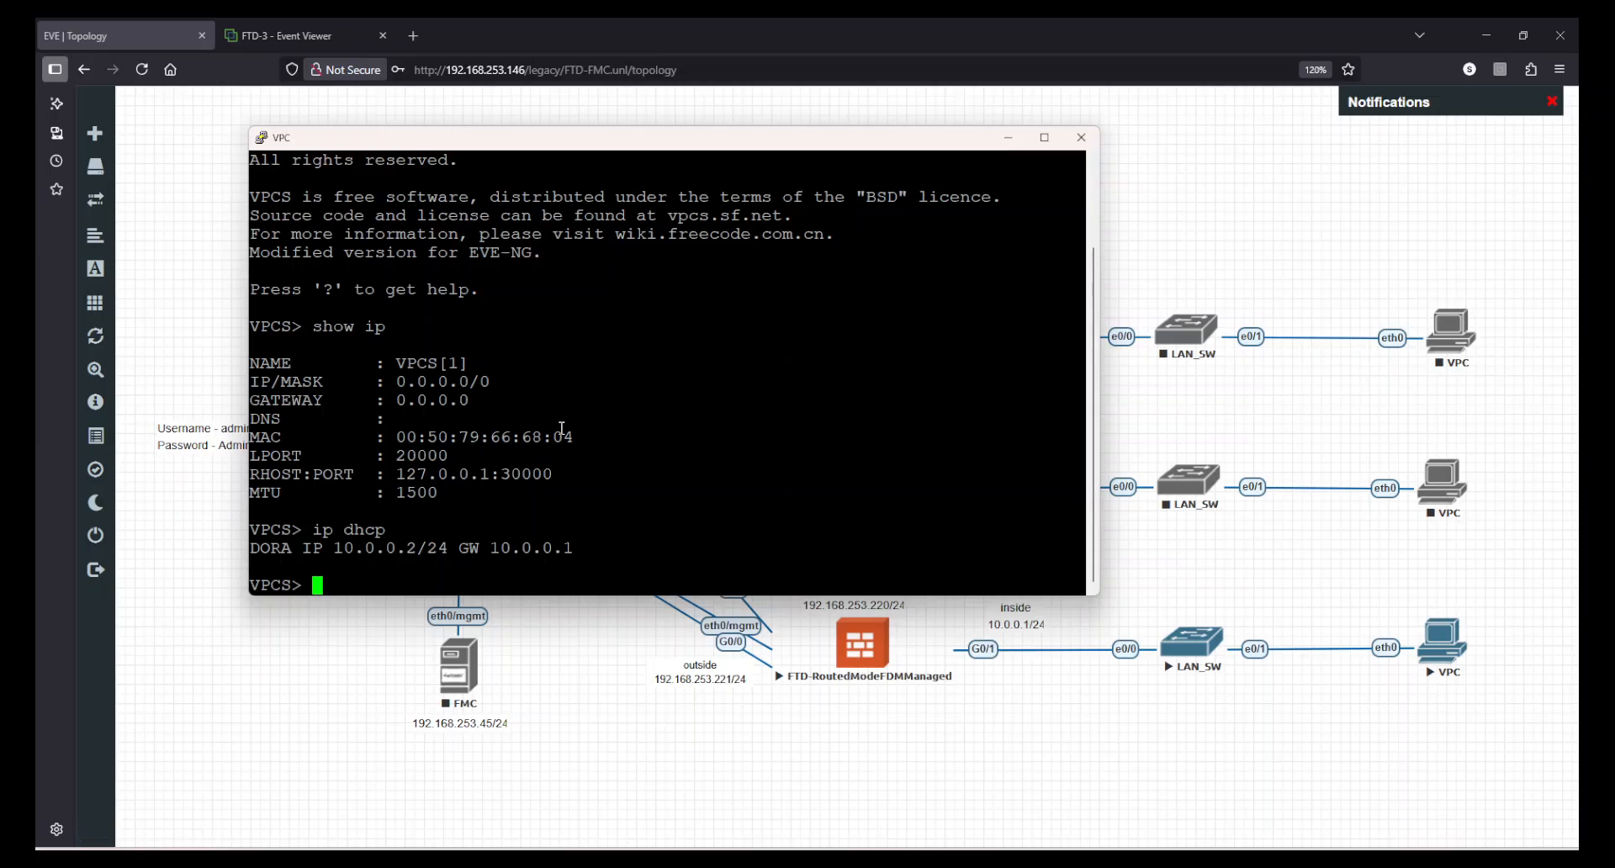
Run show ip again on the VPC and examine the leased address, gateway, DHCP server and DNS entries
key(Up)
key(Up)
key(Return)
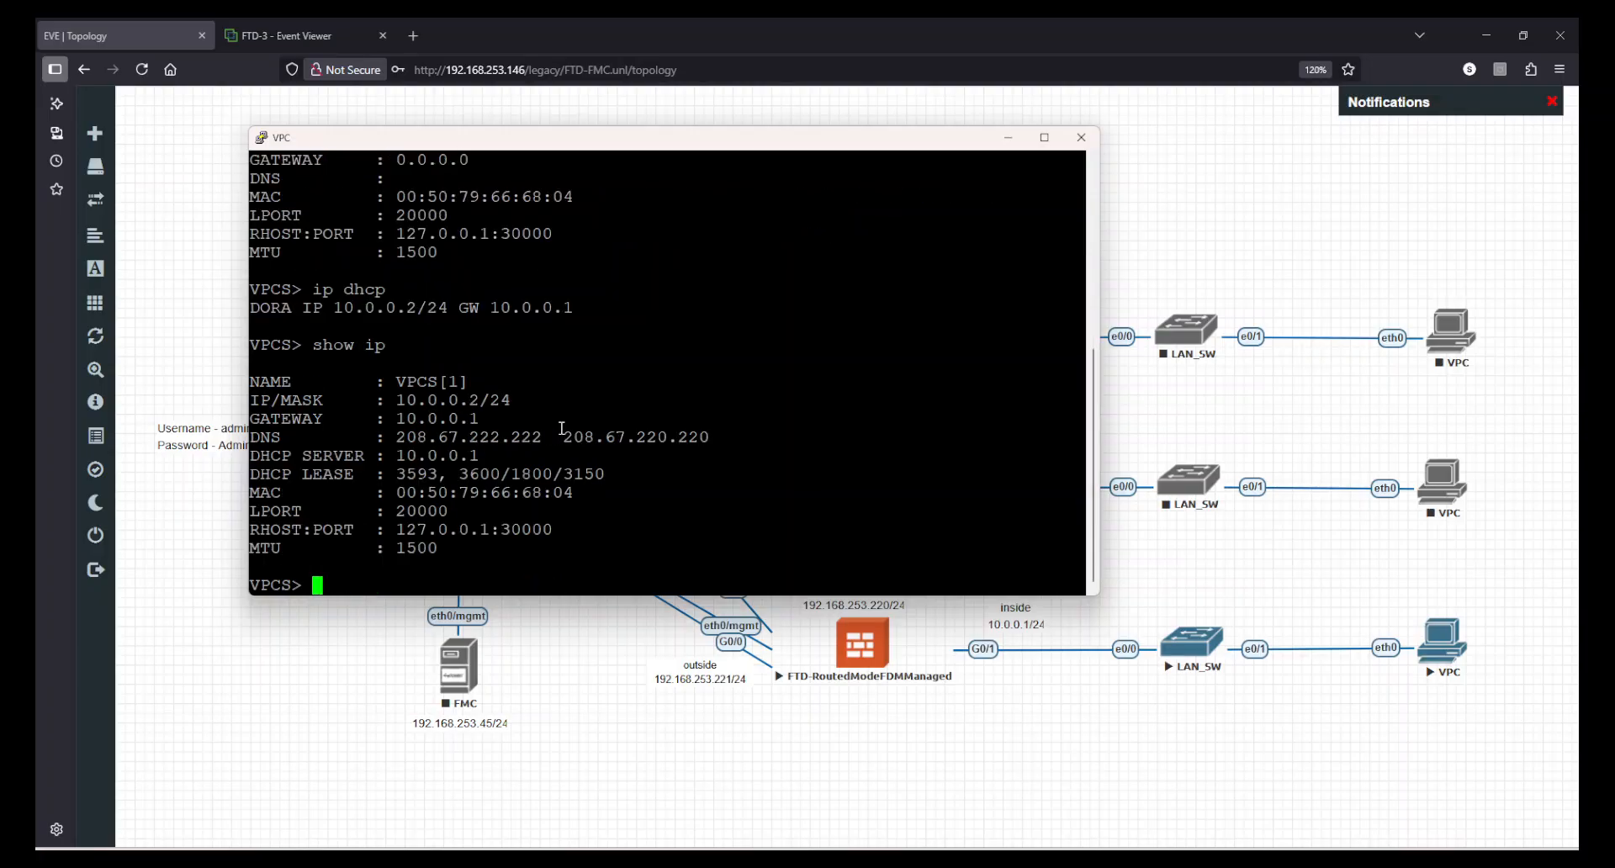
drag(333, 437, 252, 435)
click(708, 434)
click(371, 505)
drag(348, 362, 715, 404)
click(485, 457)
Copy the first DNS server address from the output, ping 208.67.222.222 from the VPC and stop the ping
double_click(446, 435)
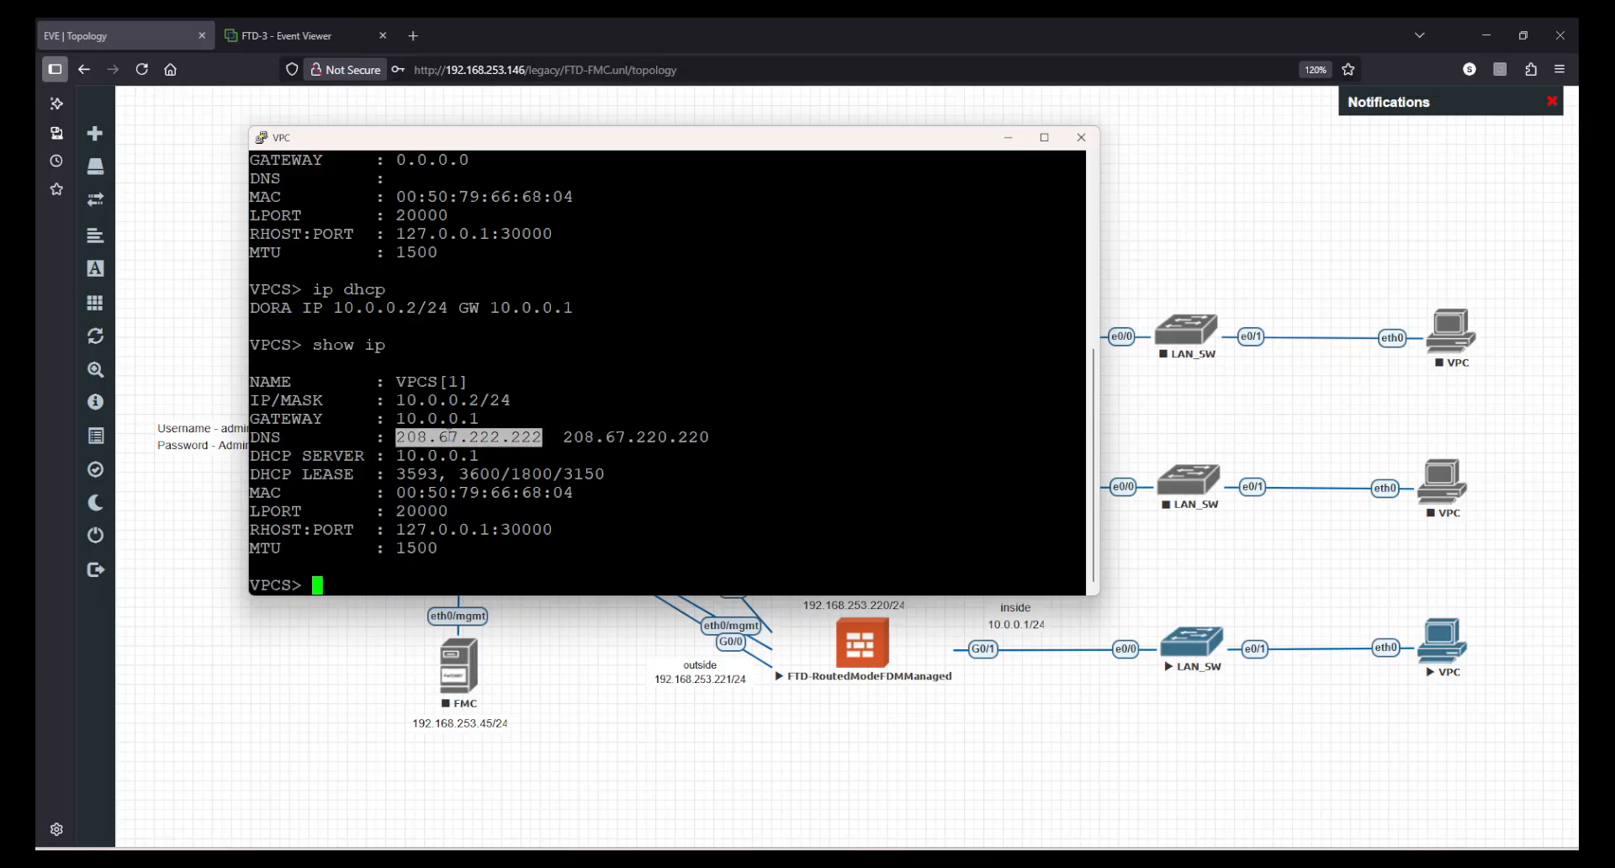
double_click(580, 362)
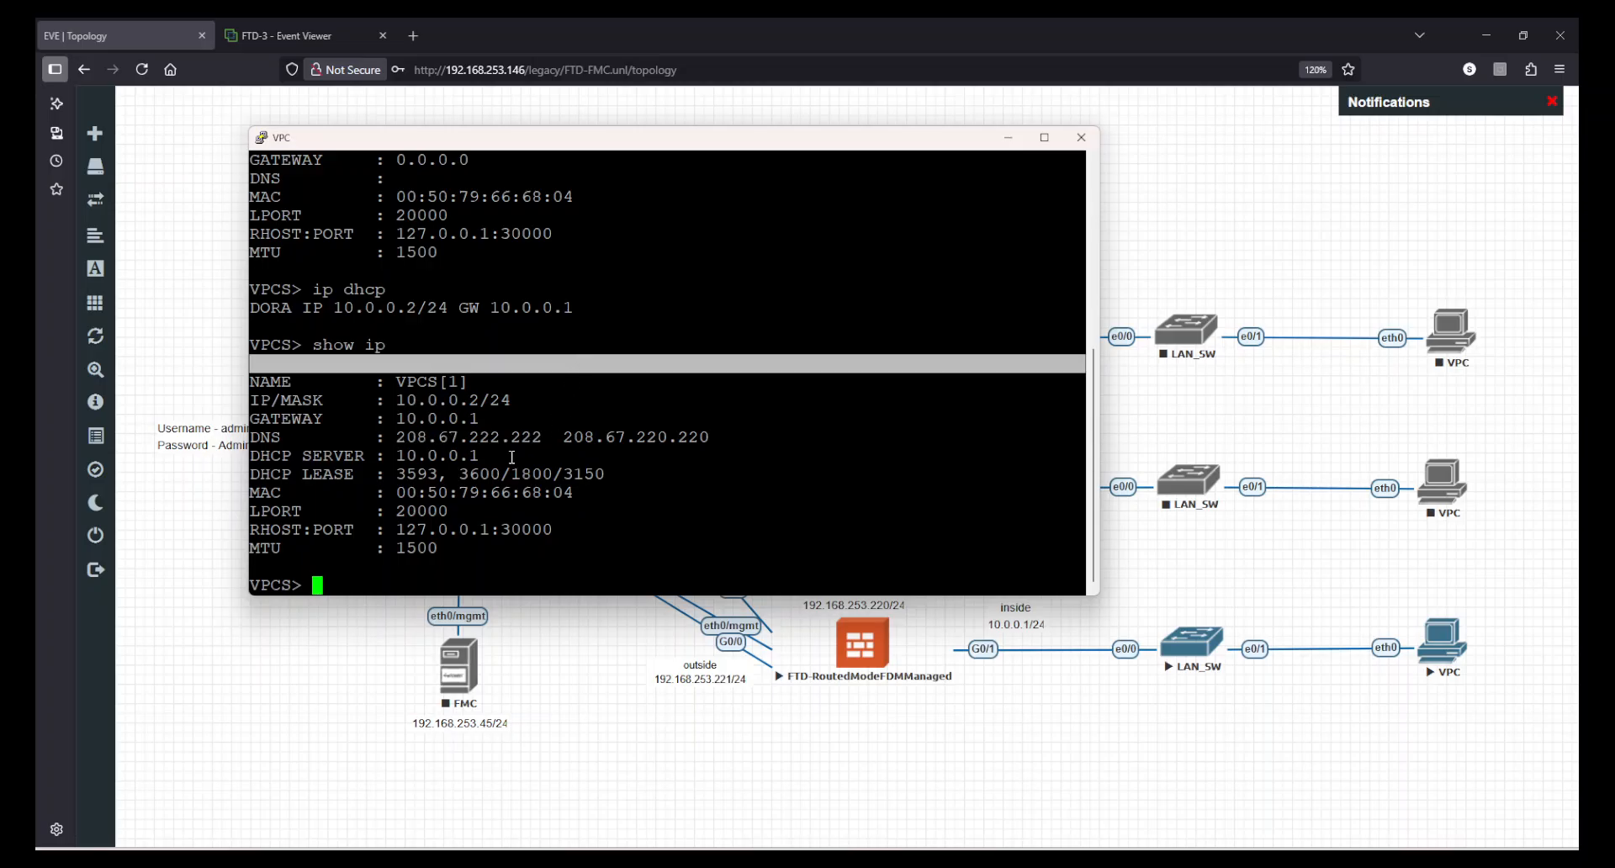
double_click(499, 438)
key(ctrl+c)
click(626, 388)
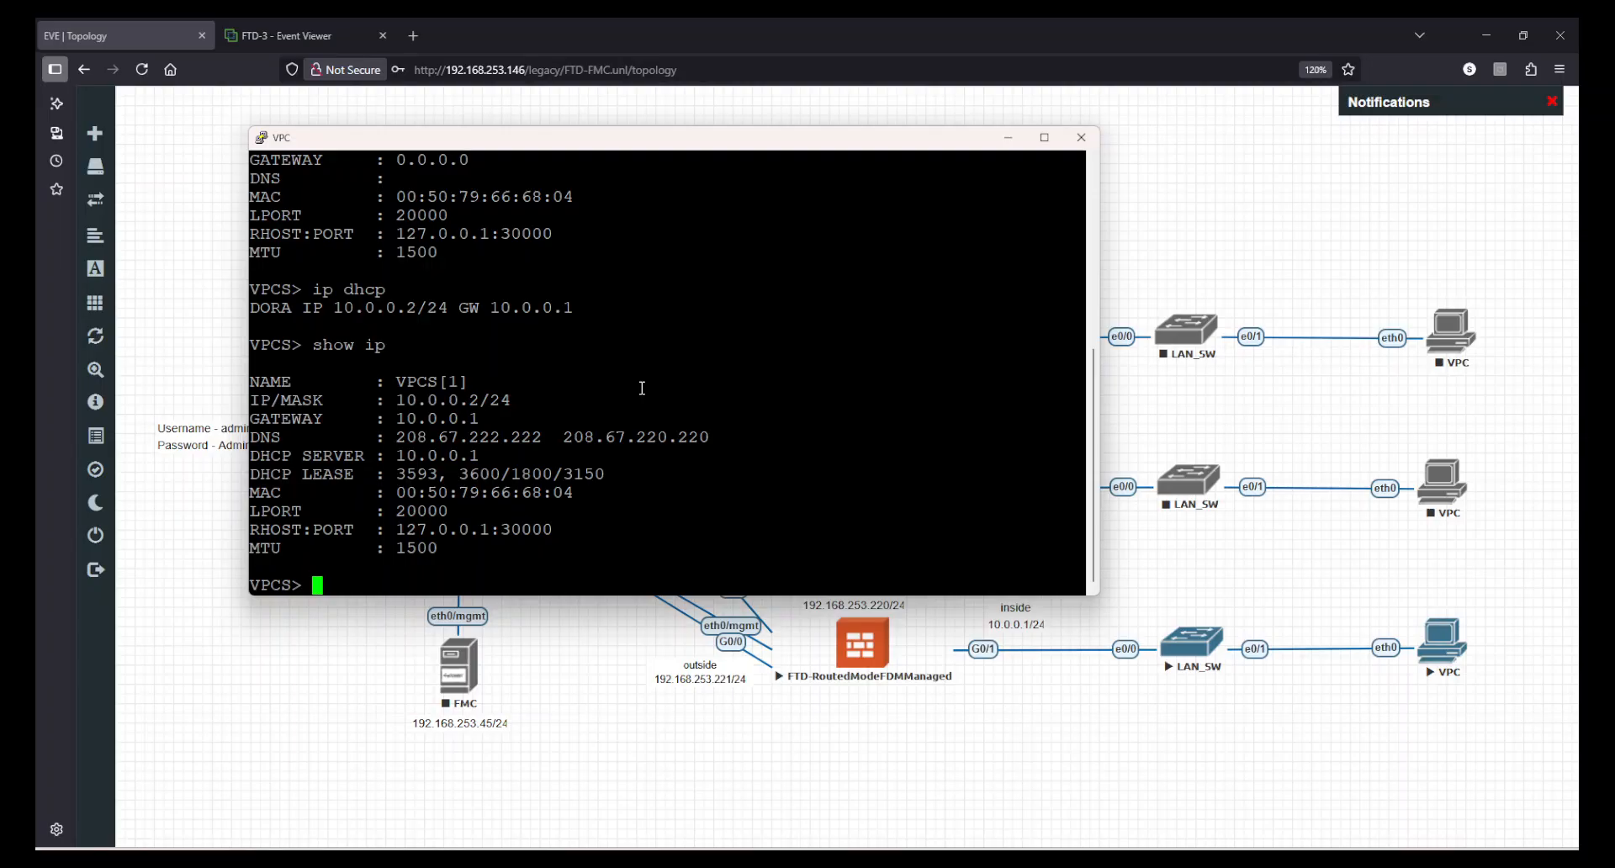
text(ping)
right_click(642, 387)
key(Return)
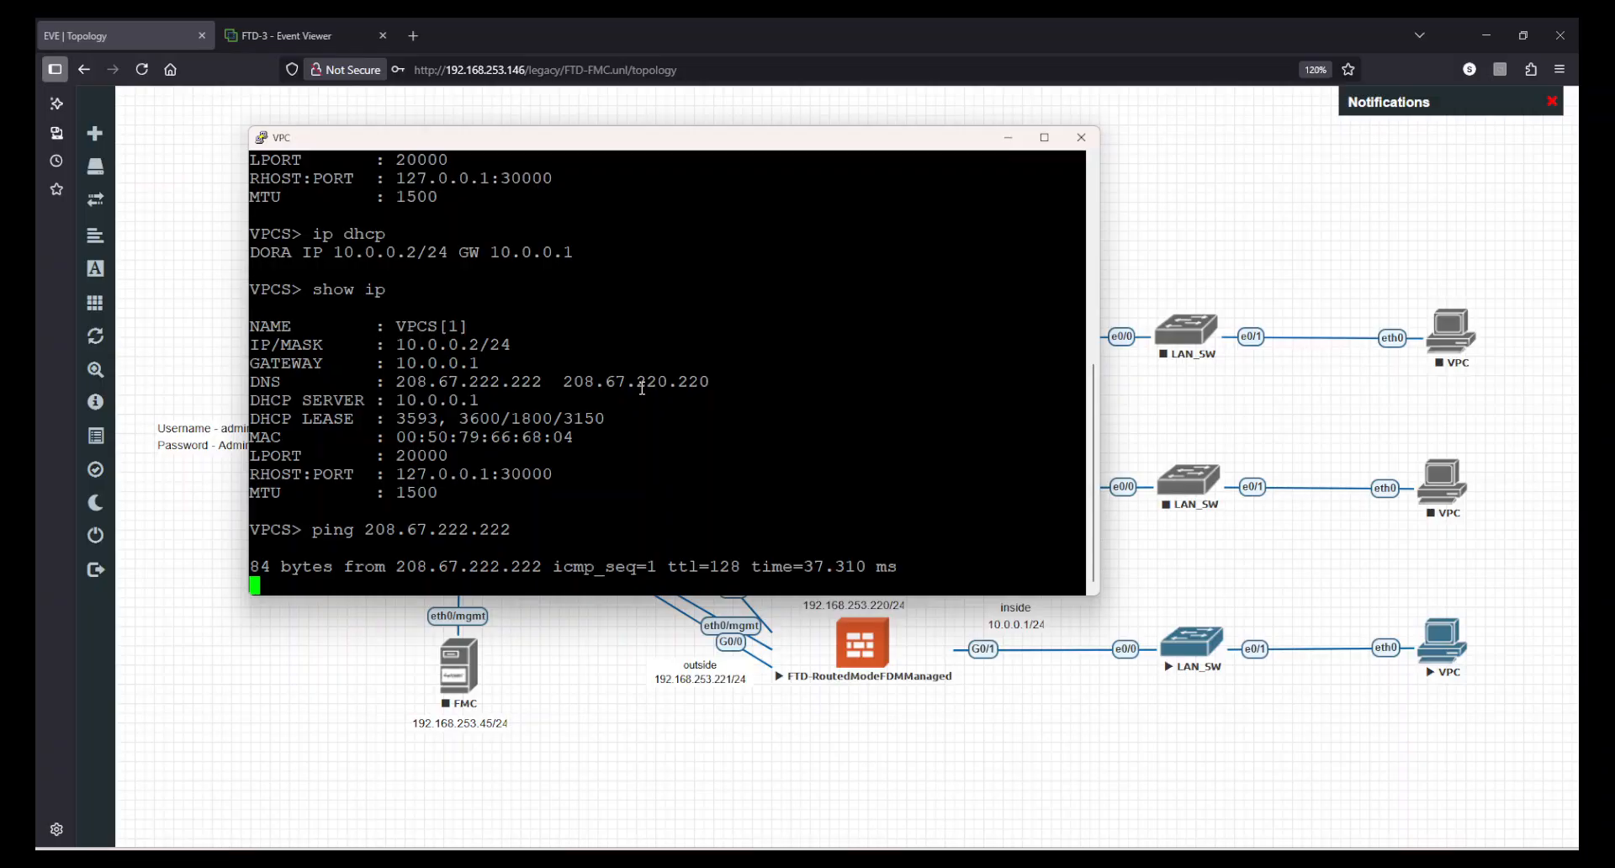
key(ctrl+c)
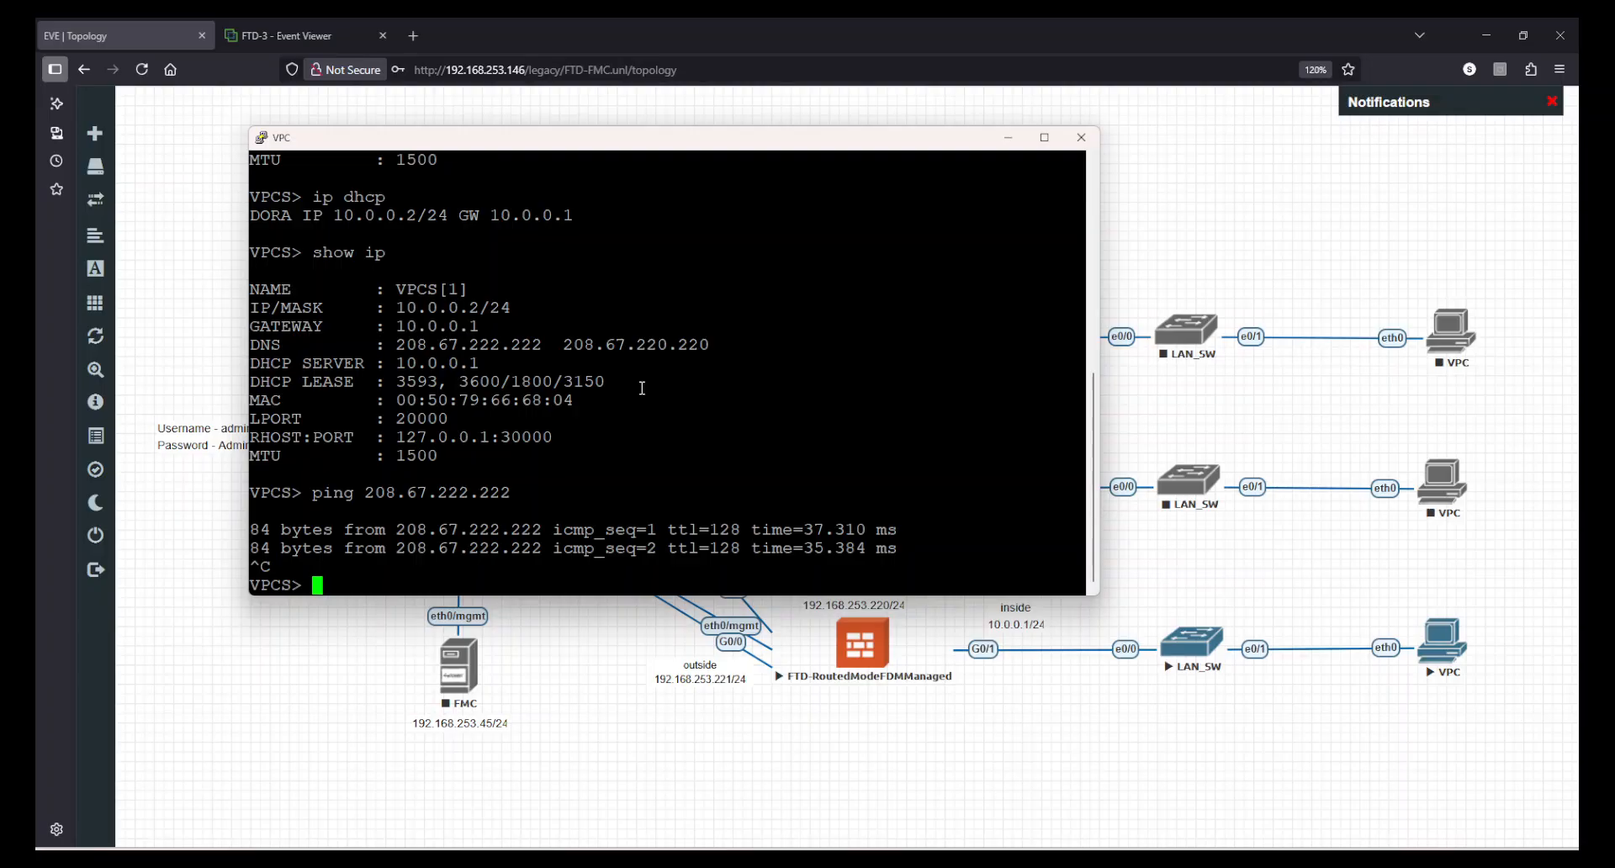
Discard the partly entered lookup command and list the commands available in VPCS with ?
text(nslo)
key(BackSpace)
key(BackSpace)
key(BackSpace)
key(BackSpace)
text(?)
key(Return)
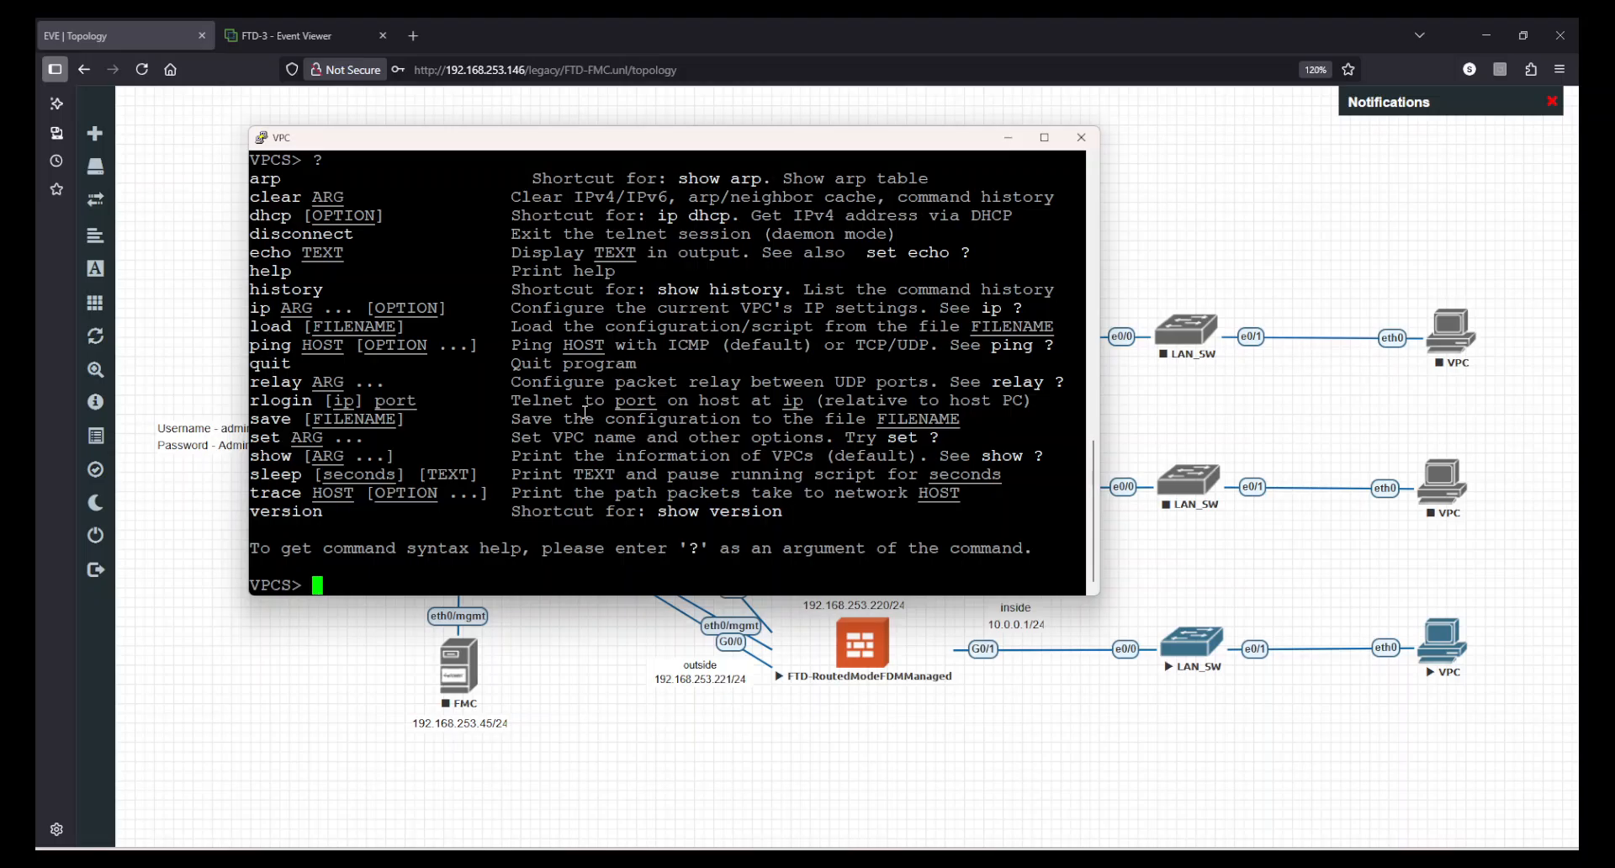
text(g www.google.com)
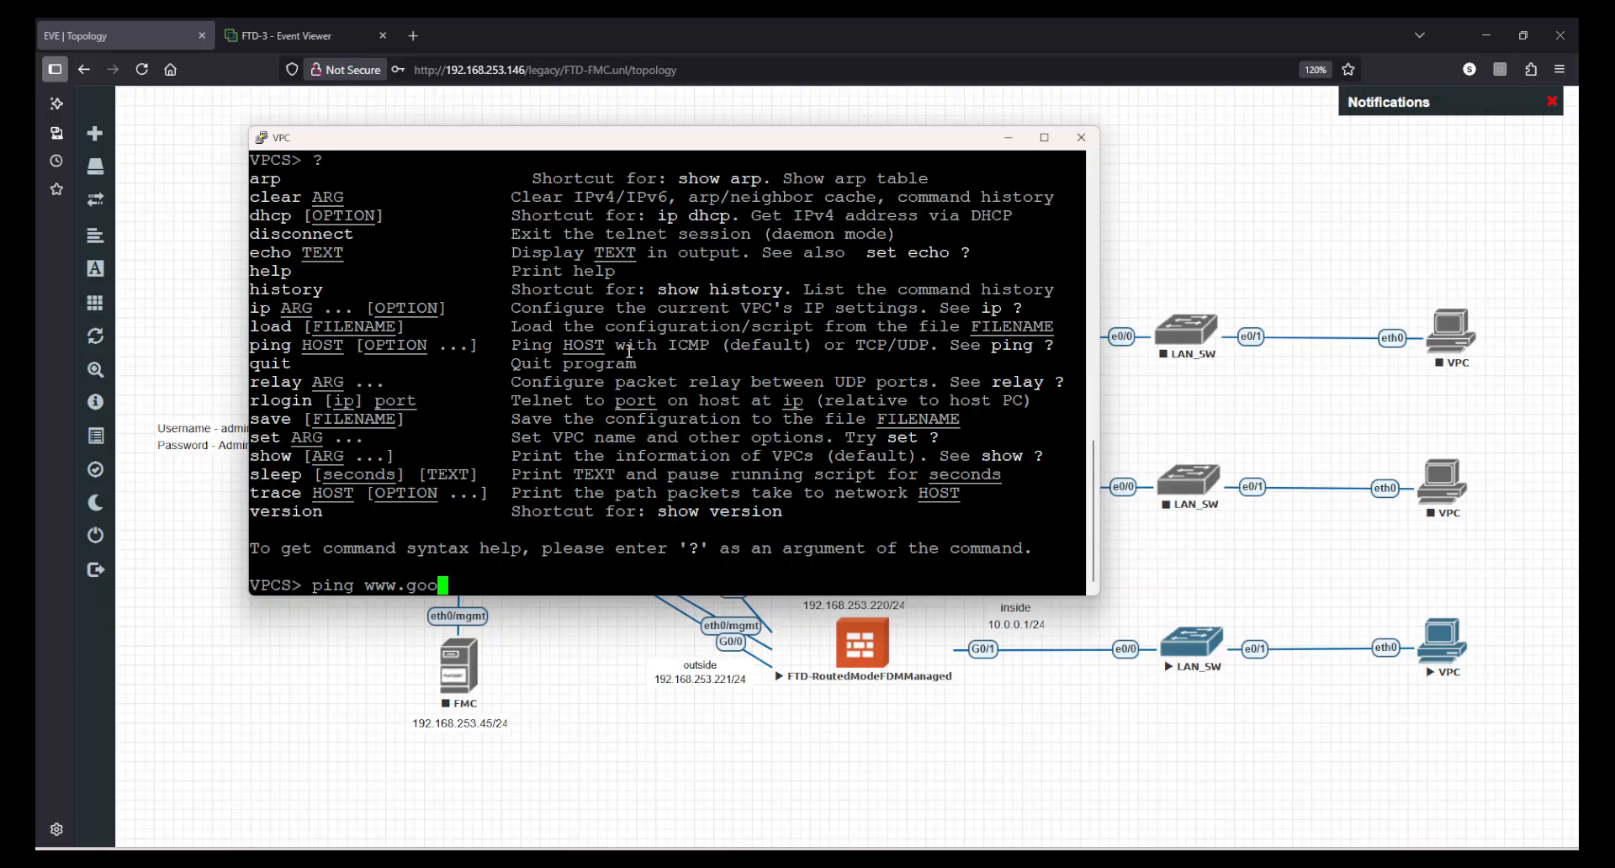
key(Return)
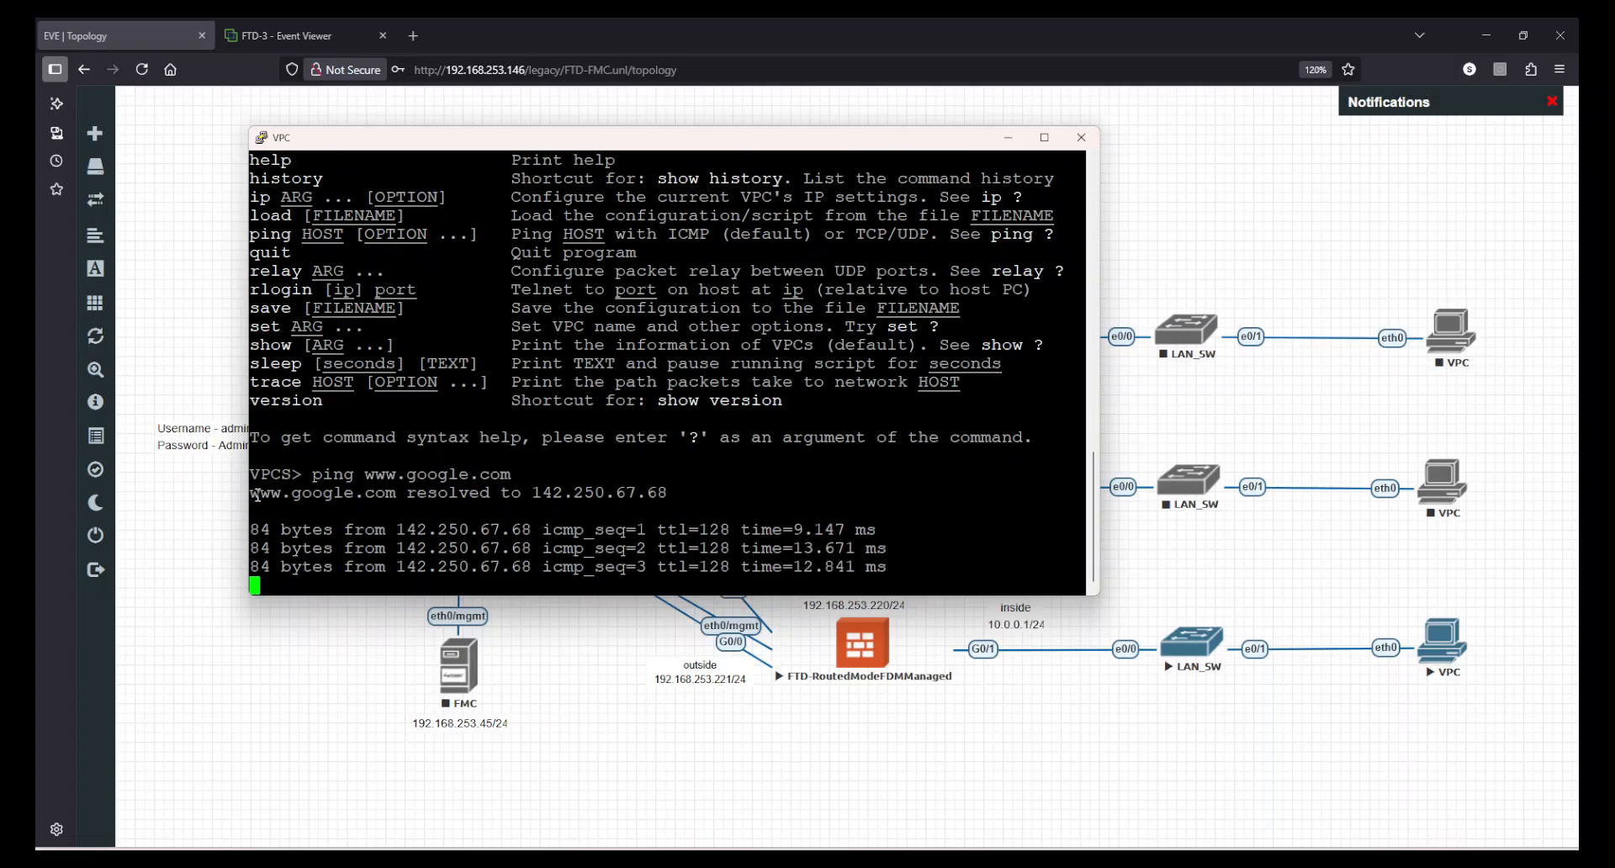
drag(257, 495, 703, 481)
click(702, 482)
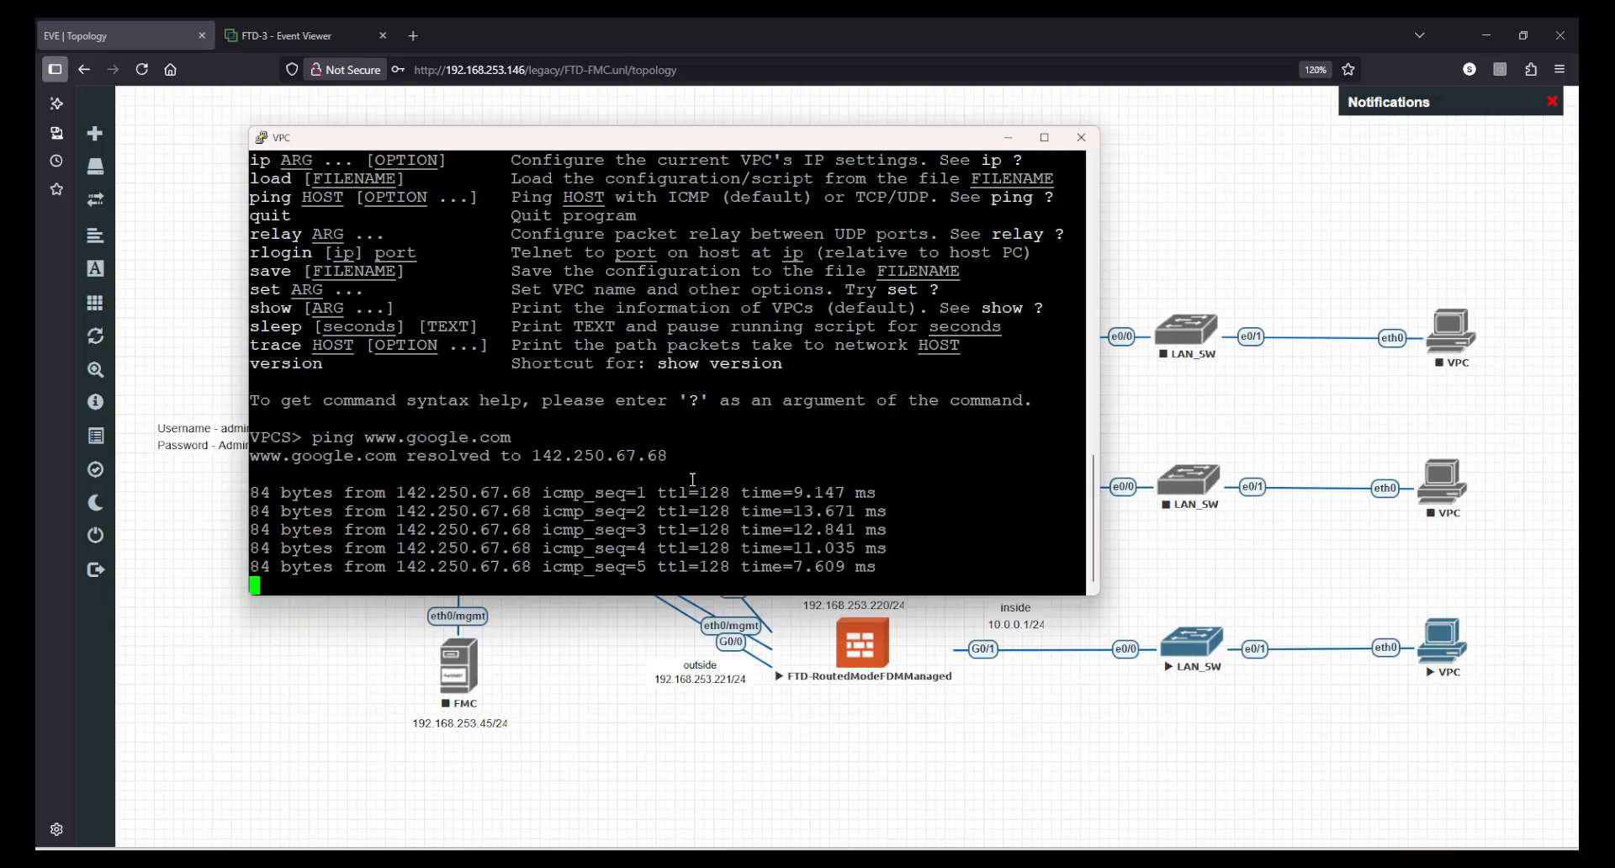
drag(734, 273, 936, 531)
click(938, 534)
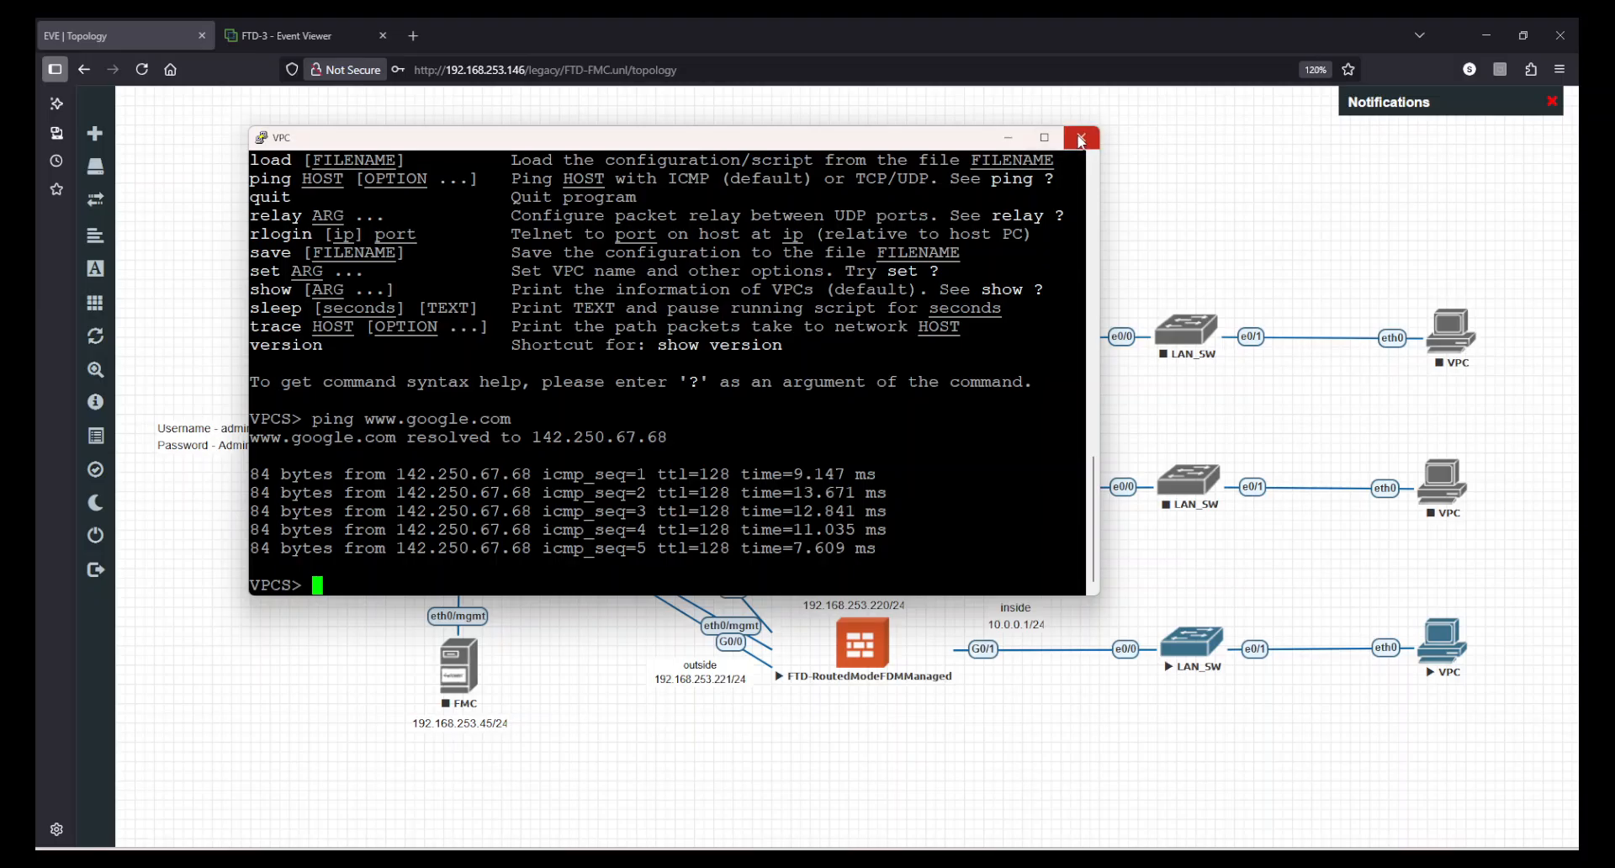
Close the VPC console, switch to the FTD-3 Event Viewer and resume its automatic refresh
click(1081, 137)
click(833, 497)
click(304, 25)
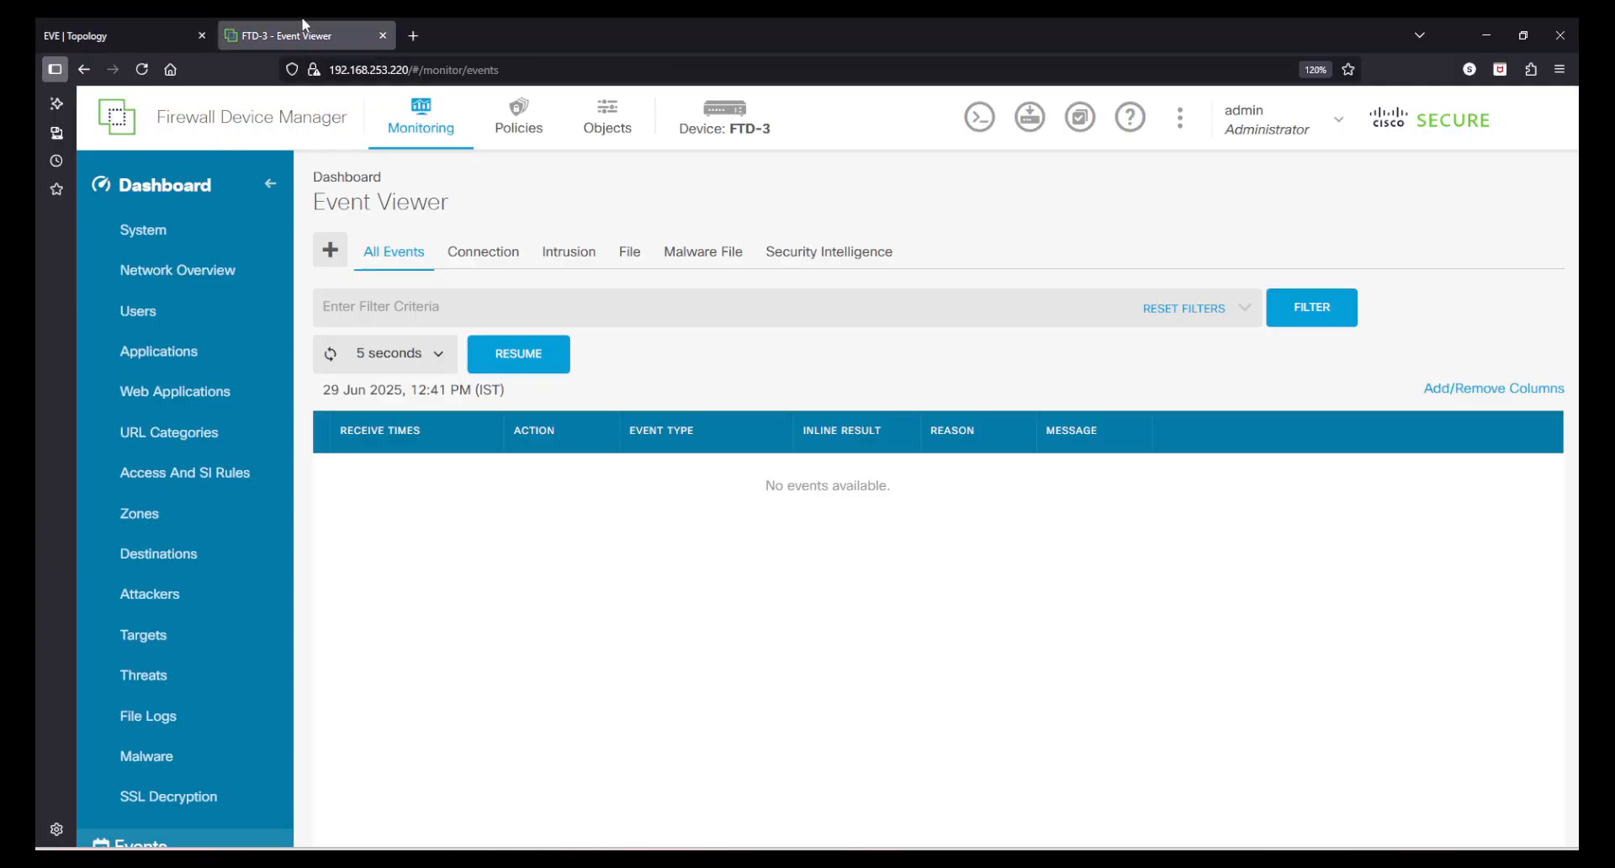
click(528, 355)
click(428, 358)
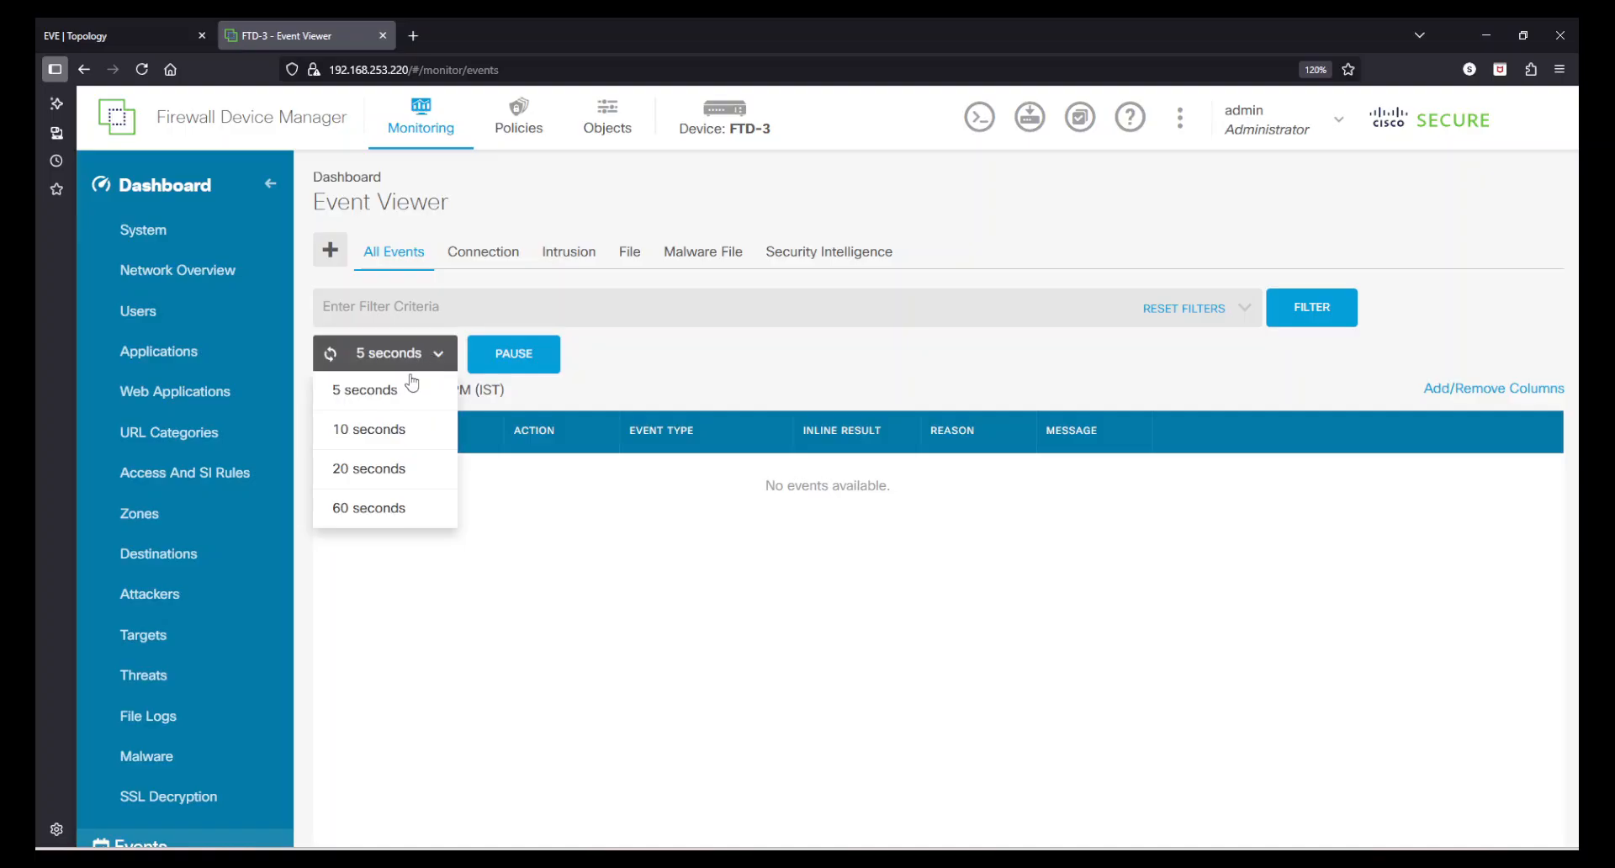
Check the logging settings of the Inside_Outside_Rule access rule and leave the rule without changes
click(521, 130)
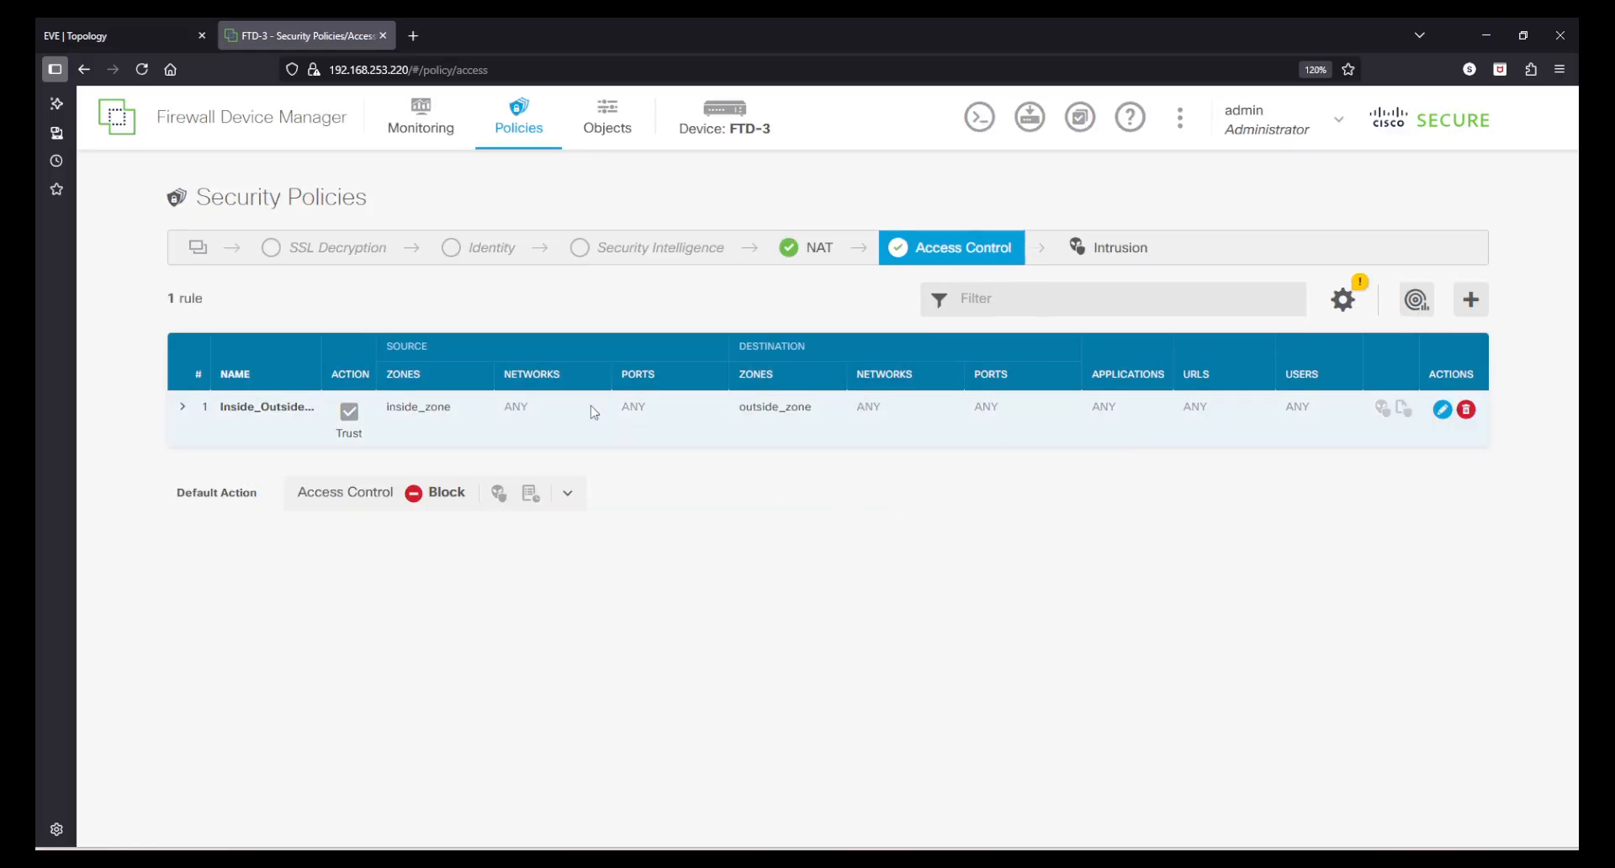
click(1441, 411)
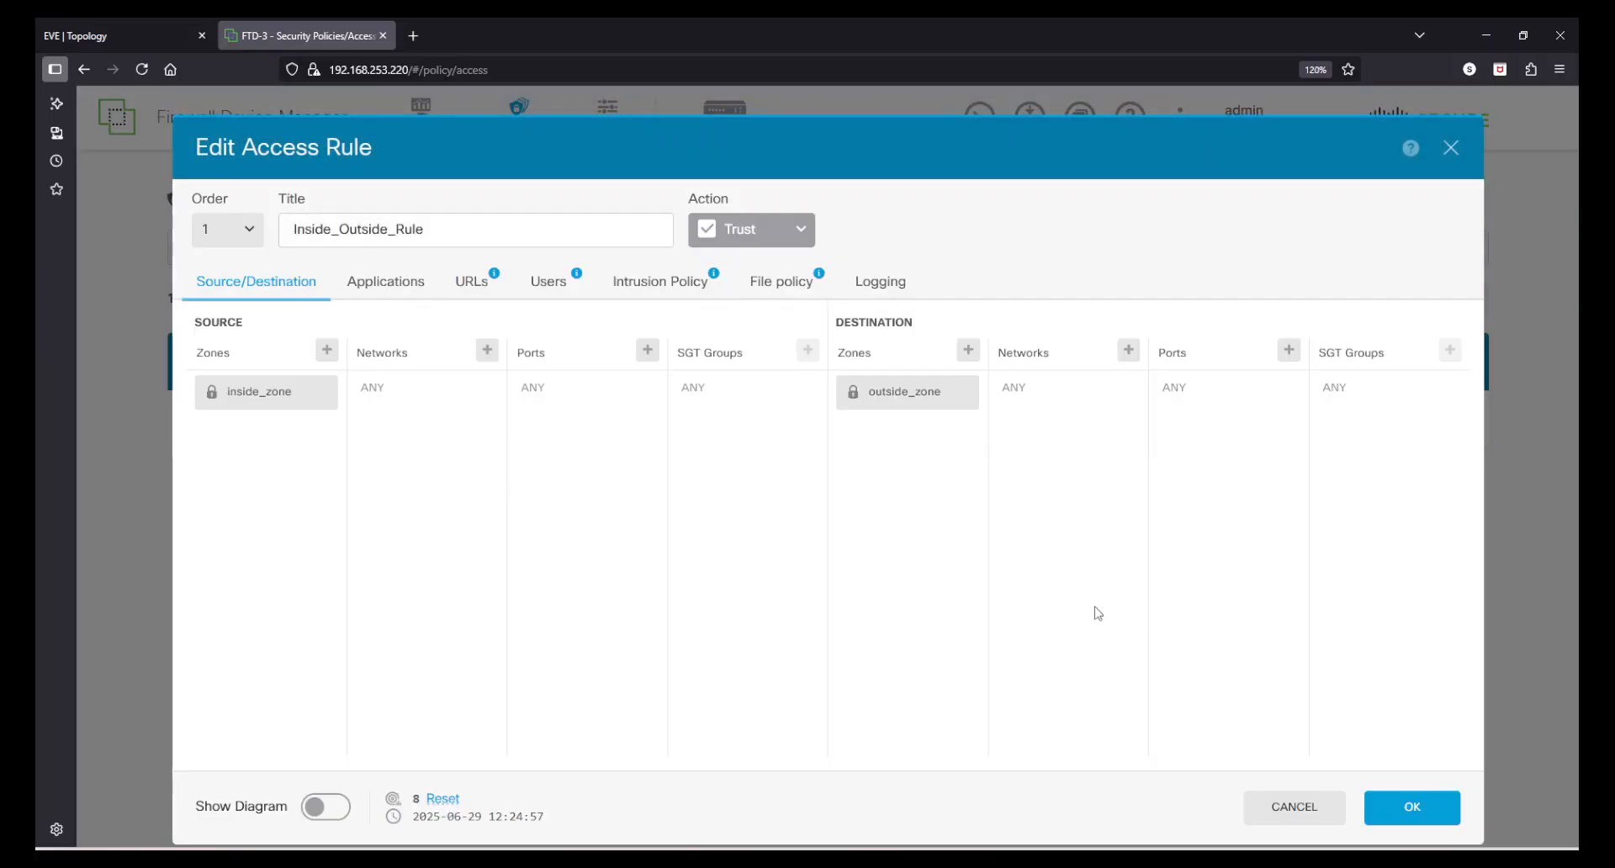
click(891, 287)
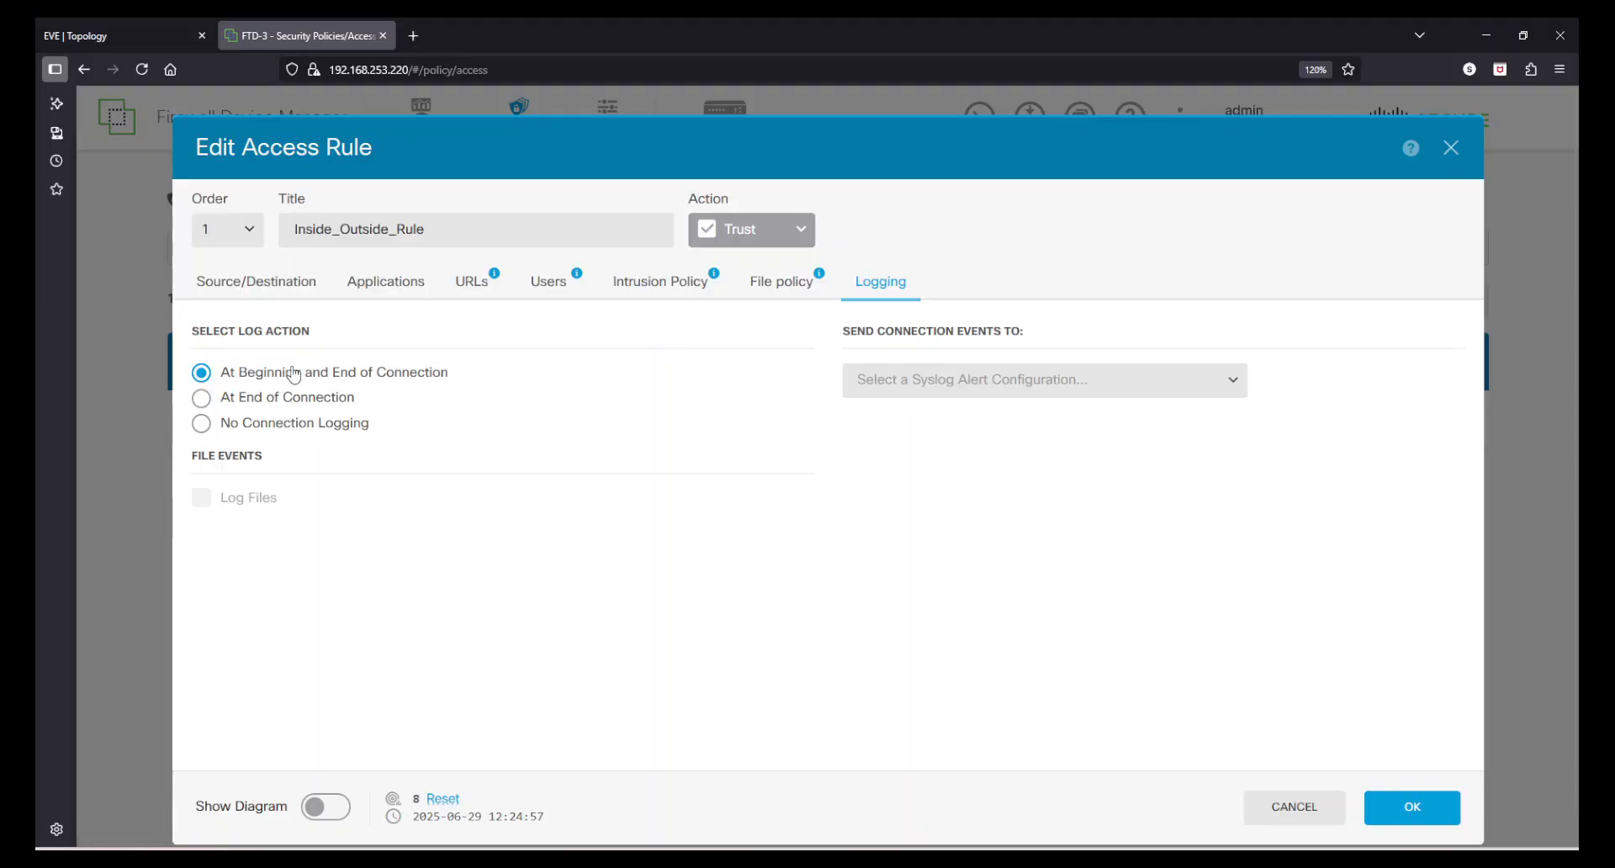
click(1318, 821)
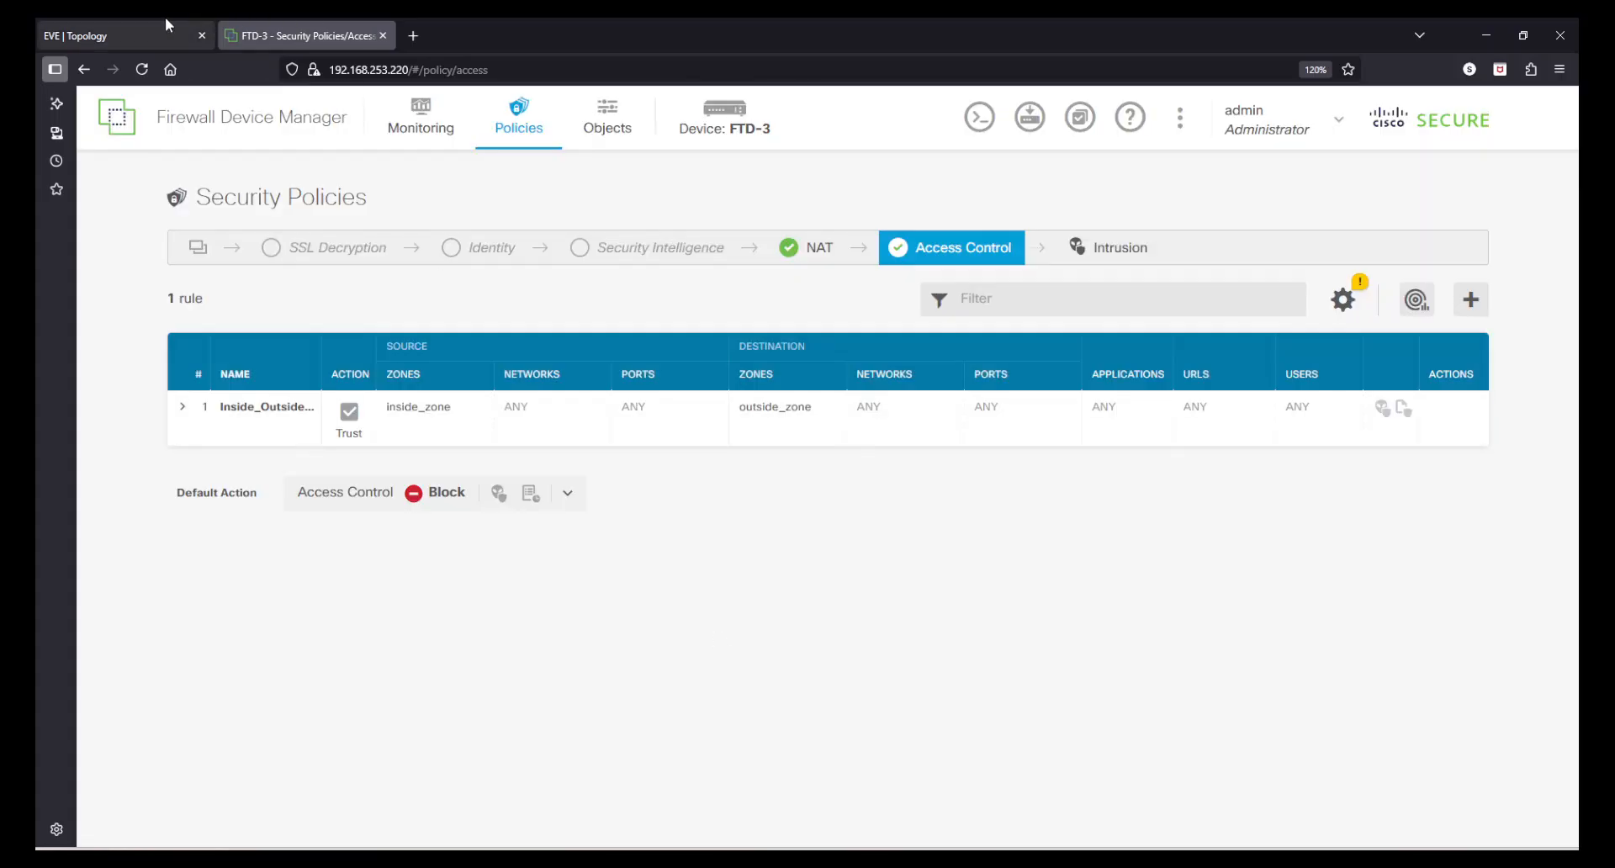
Return to the monitoring Event Viewer and look for events in the Connection view
click(420, 118)
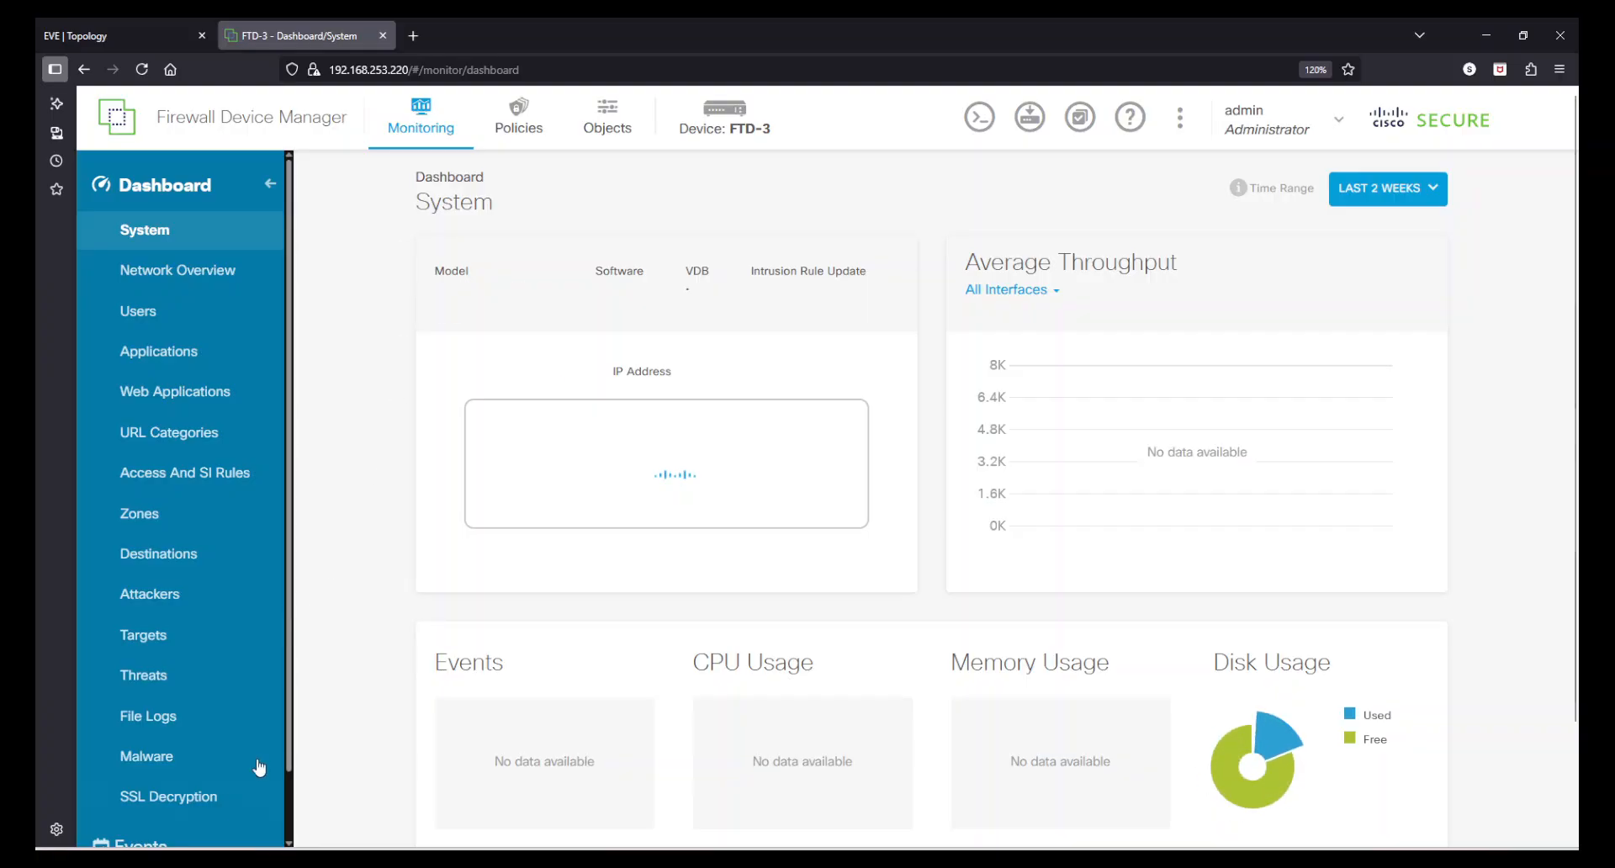
scroll(227, 743, down, 1)
click(259, 766)
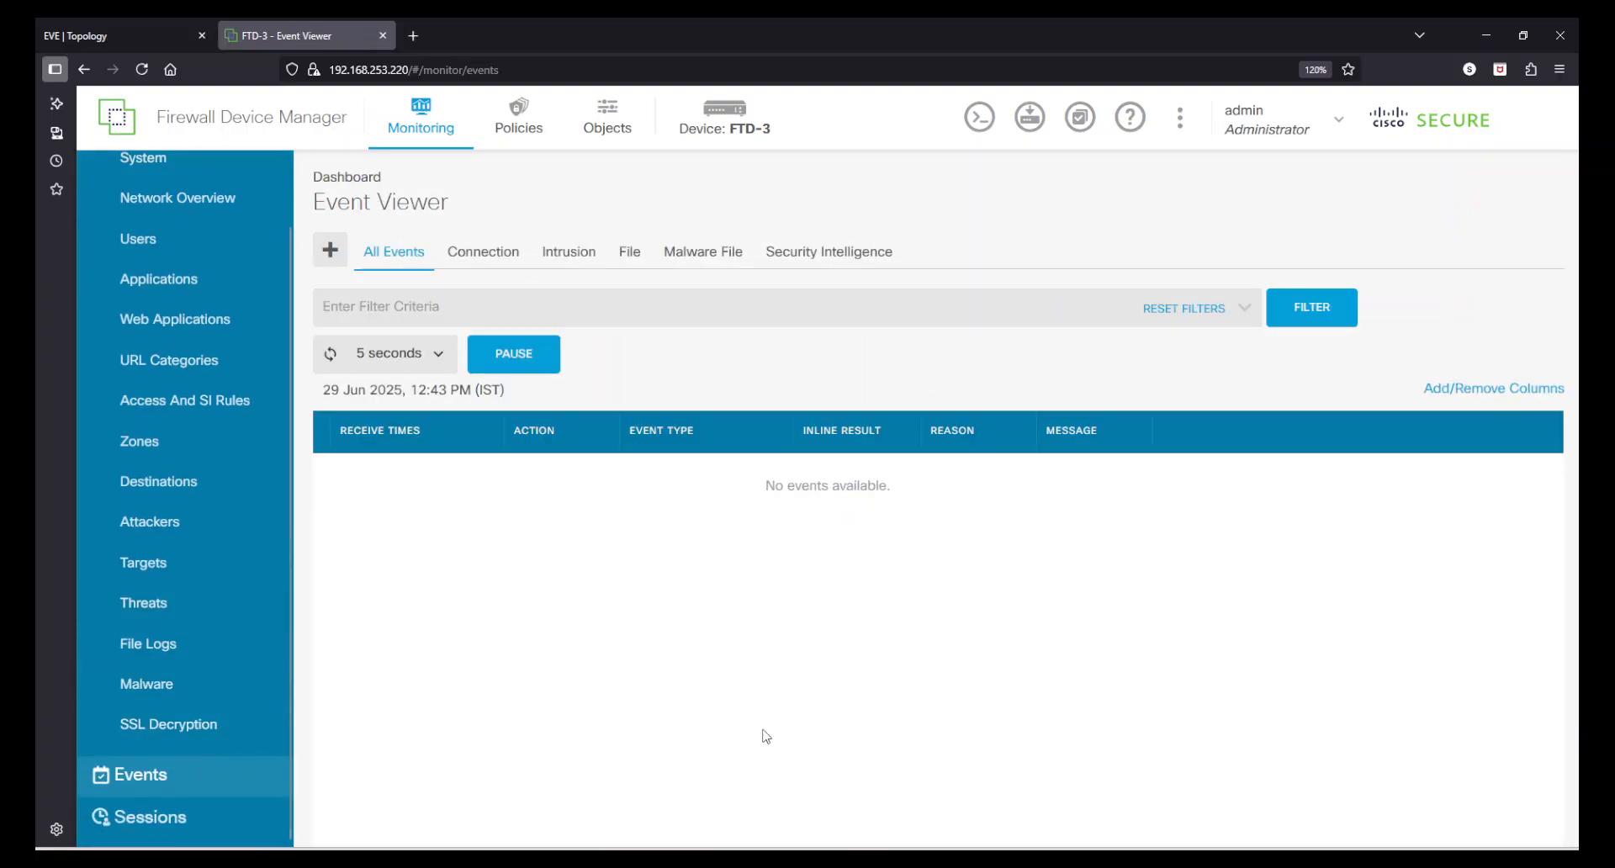
click(388, 353)
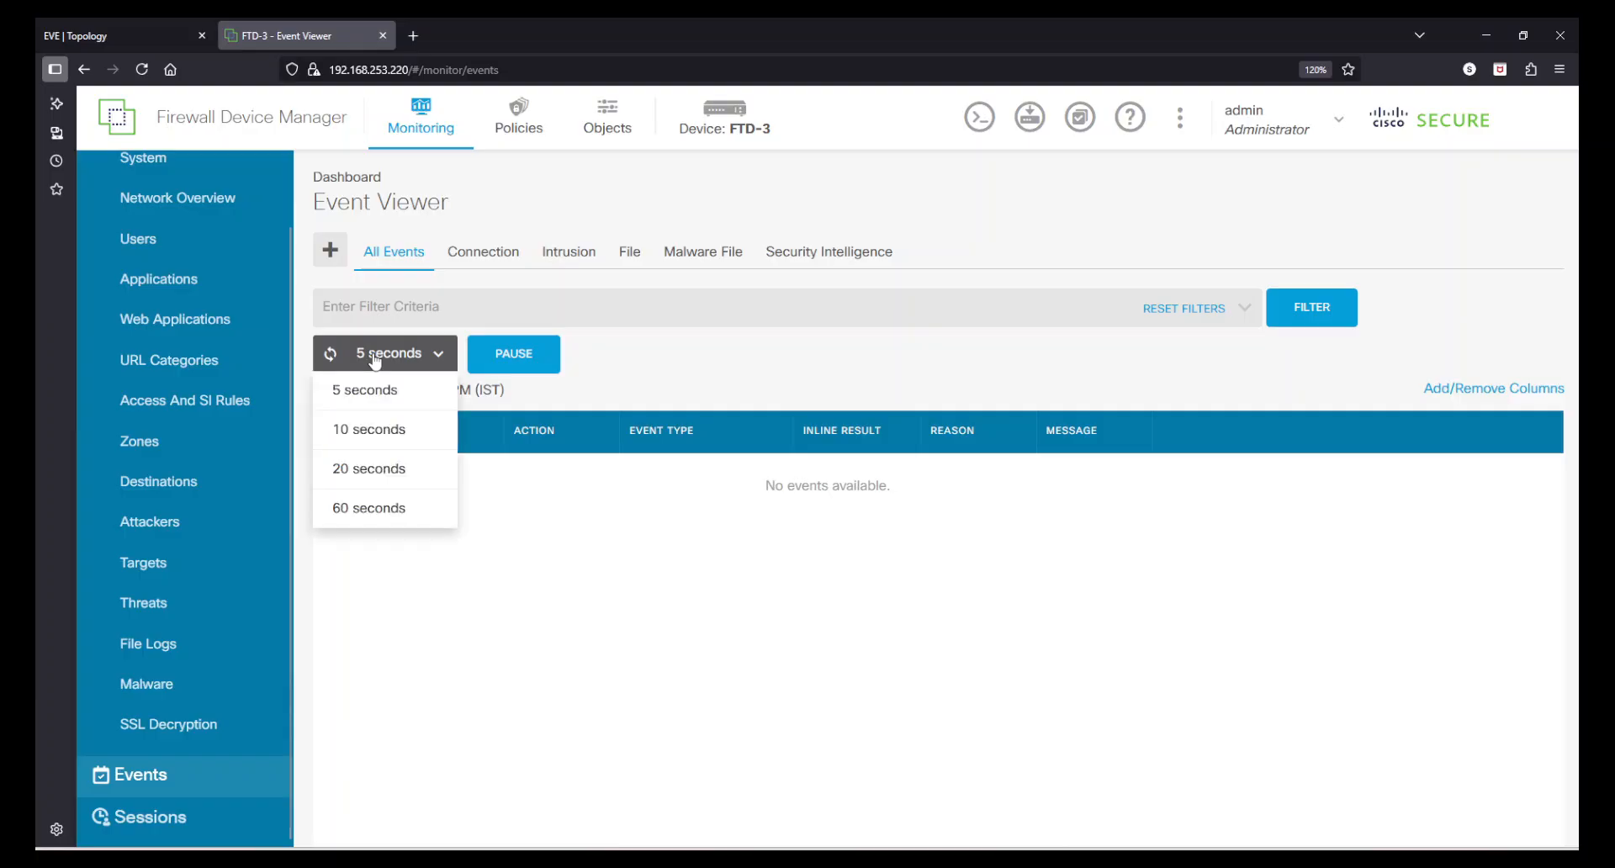
click(493, 268)
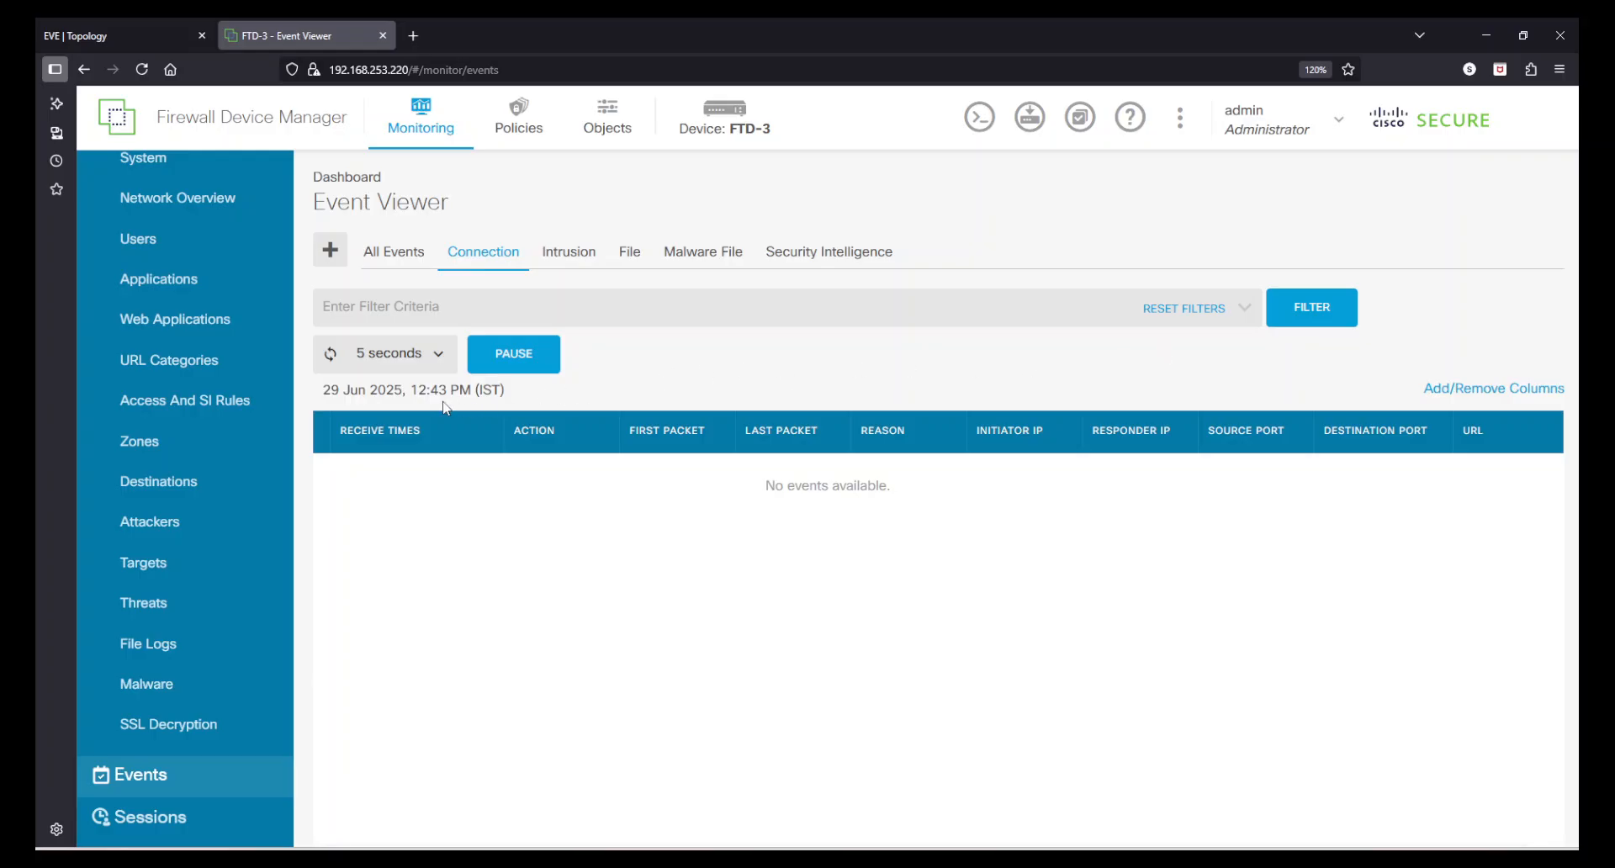
drag(344, 397, 379, 392)
click(422, 380)
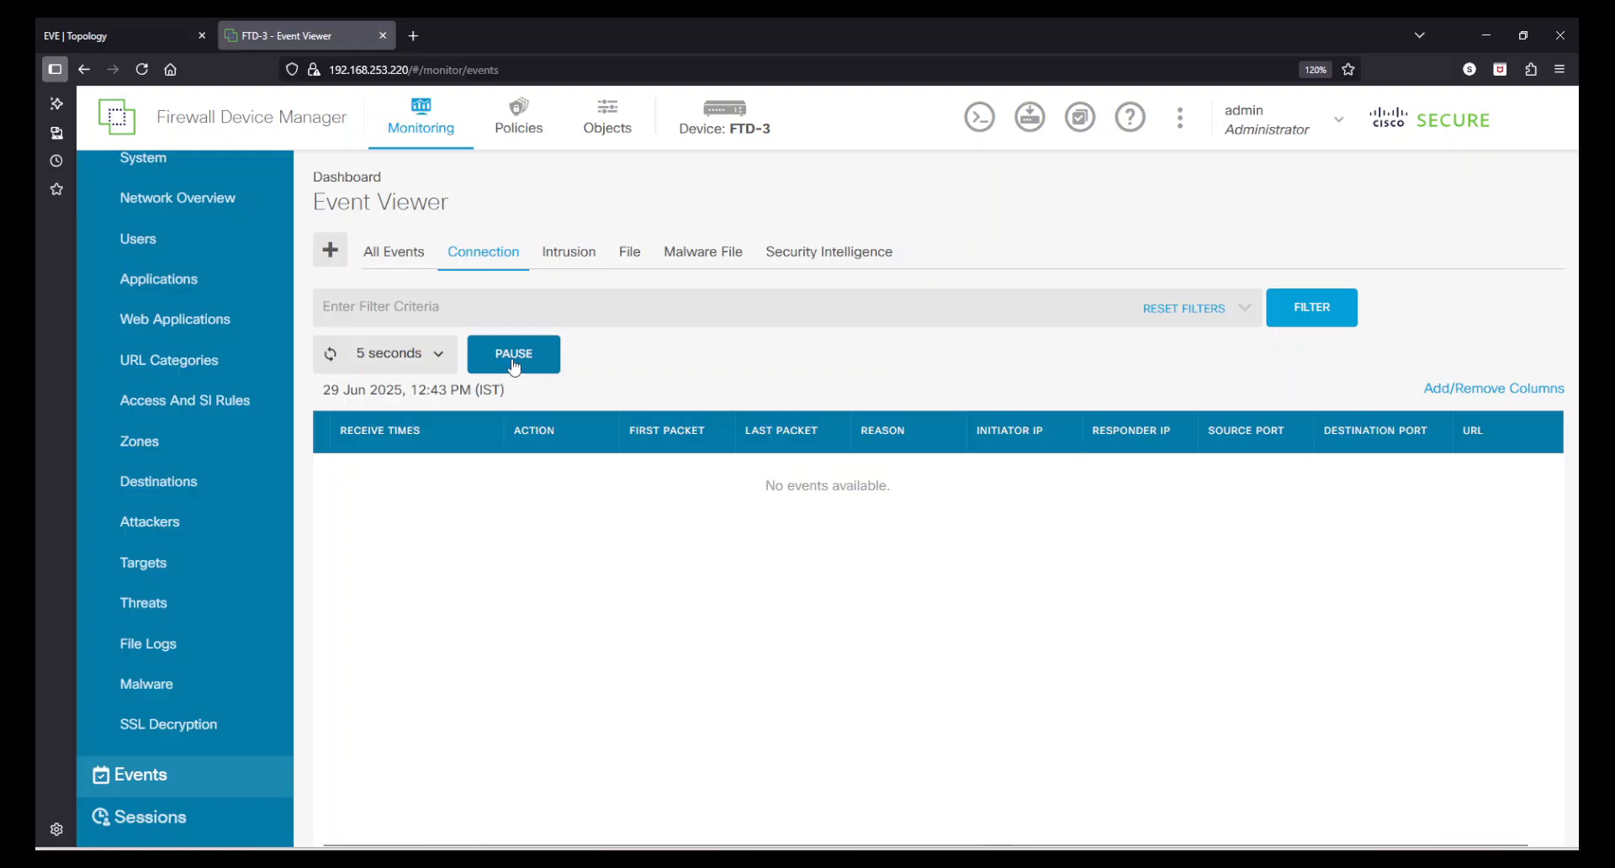
Set the Event Viewer's refresh interval to 20 seconds
click(487, 364)
click(486, 363)
click(433, 355)
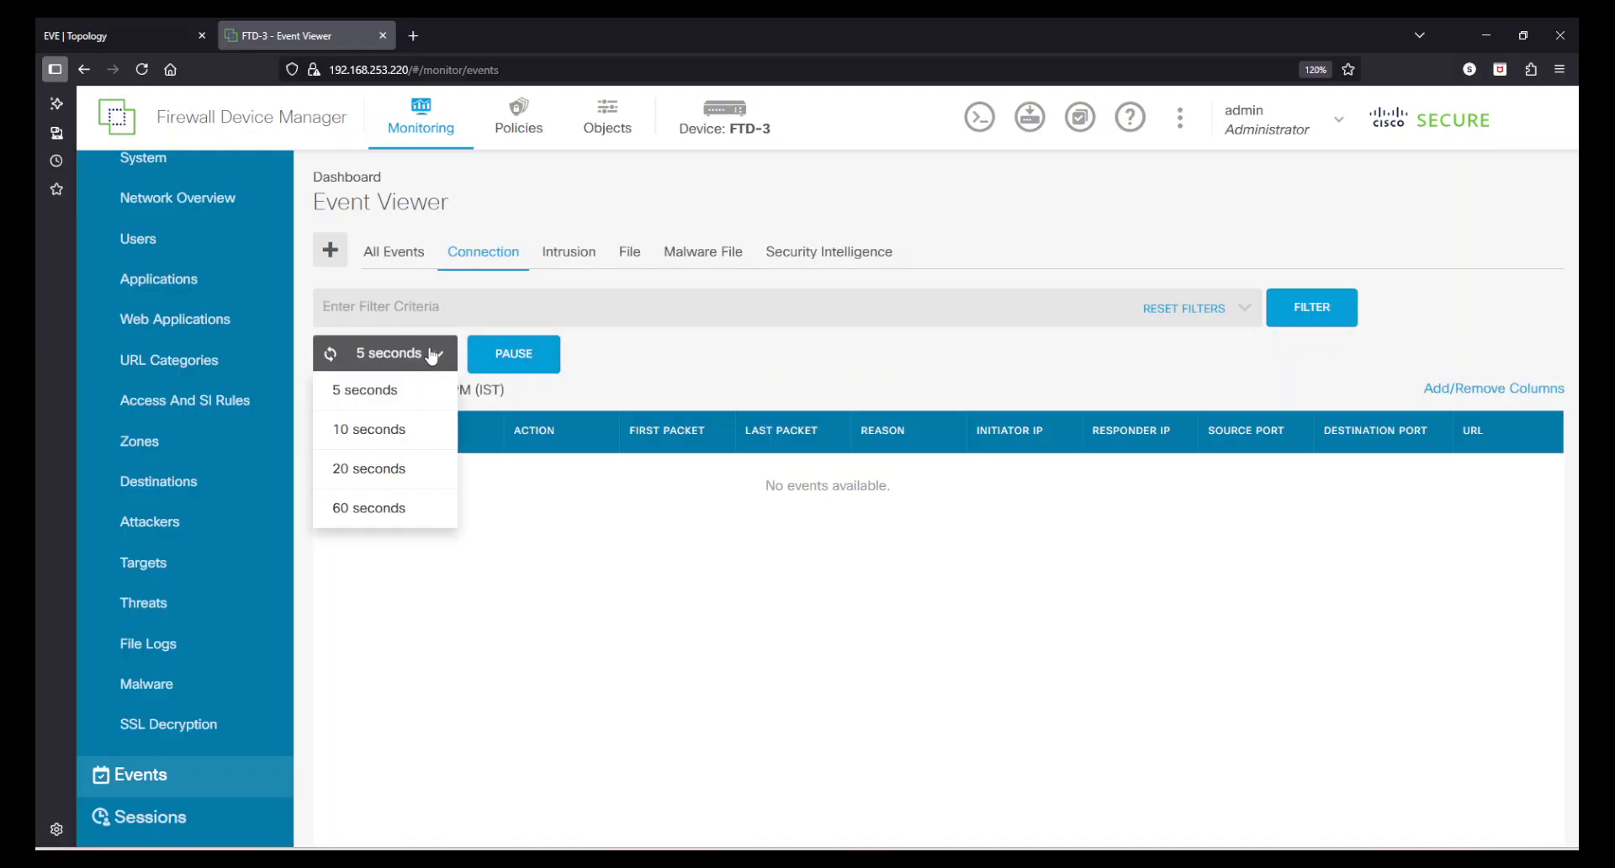
click(395, 471)
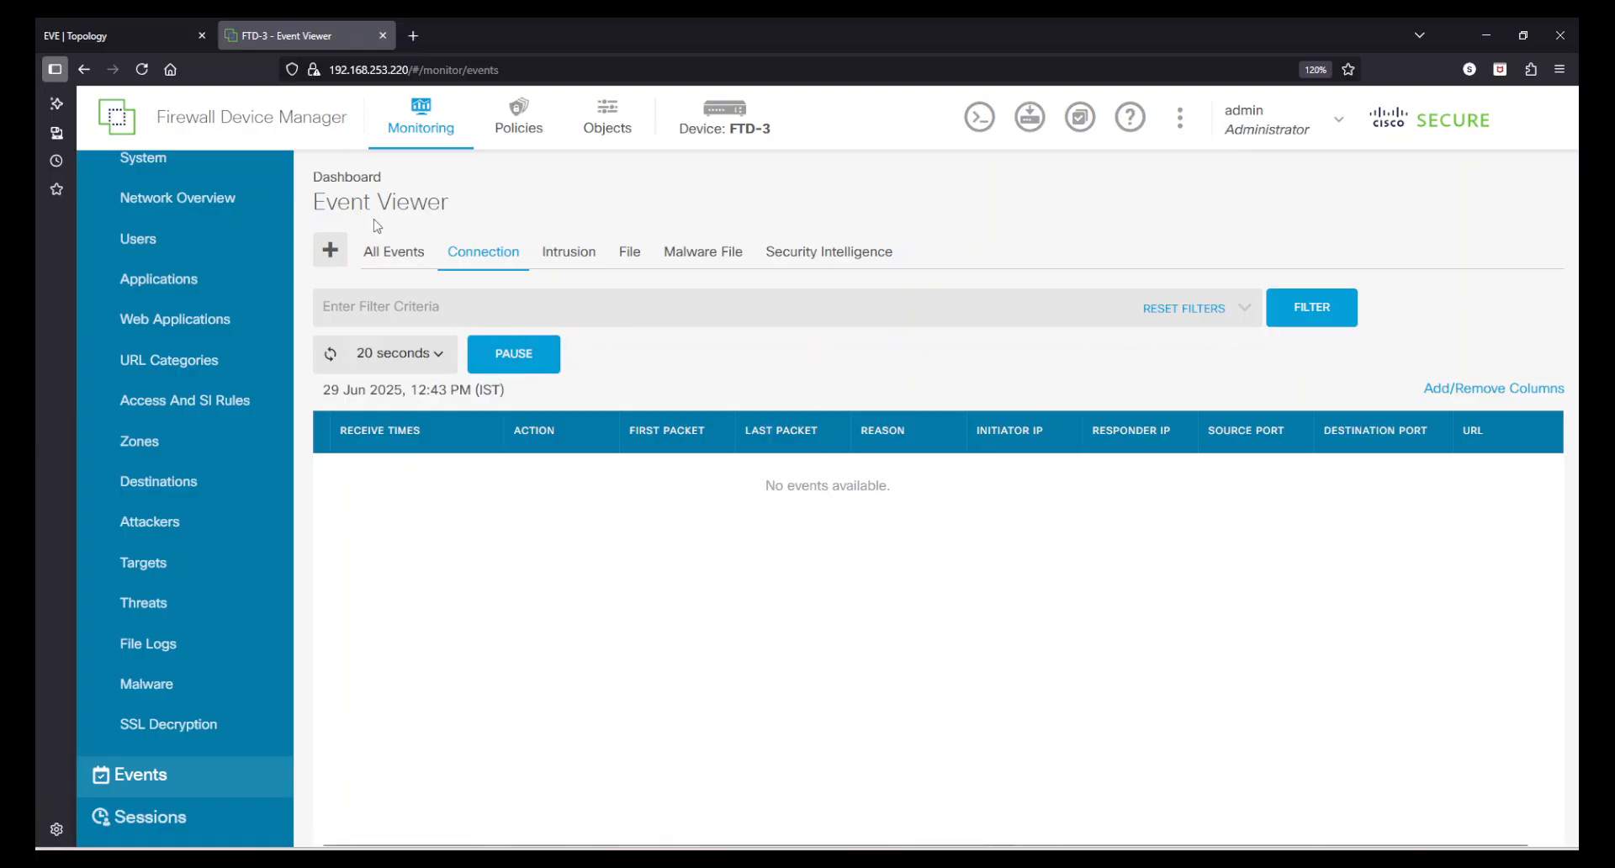
click(331, 250)
click(1080, 301)
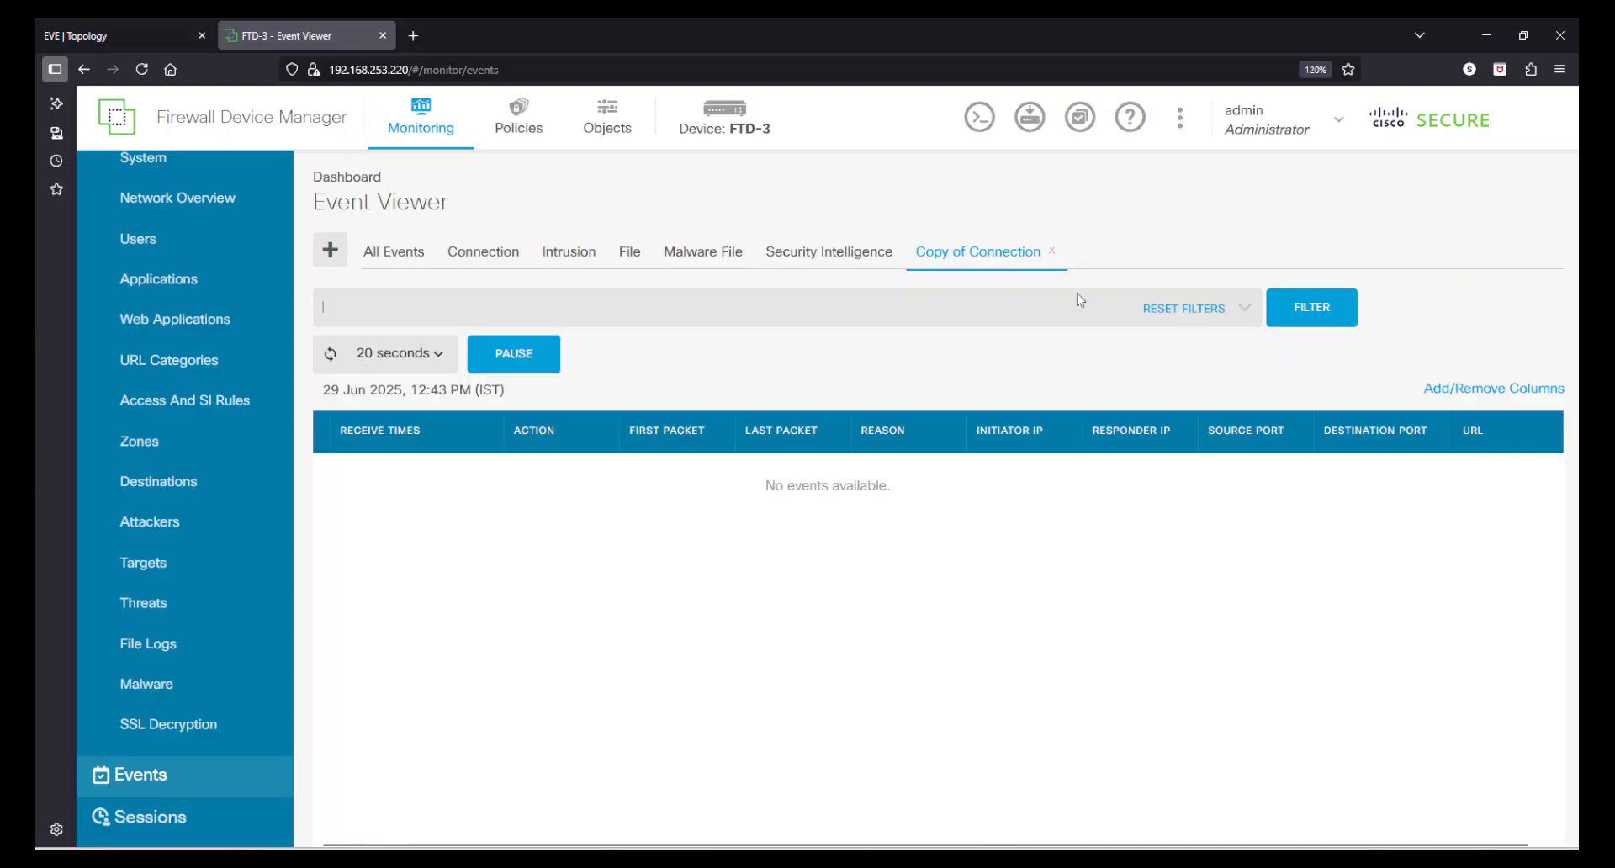
double_click(1048, 252)
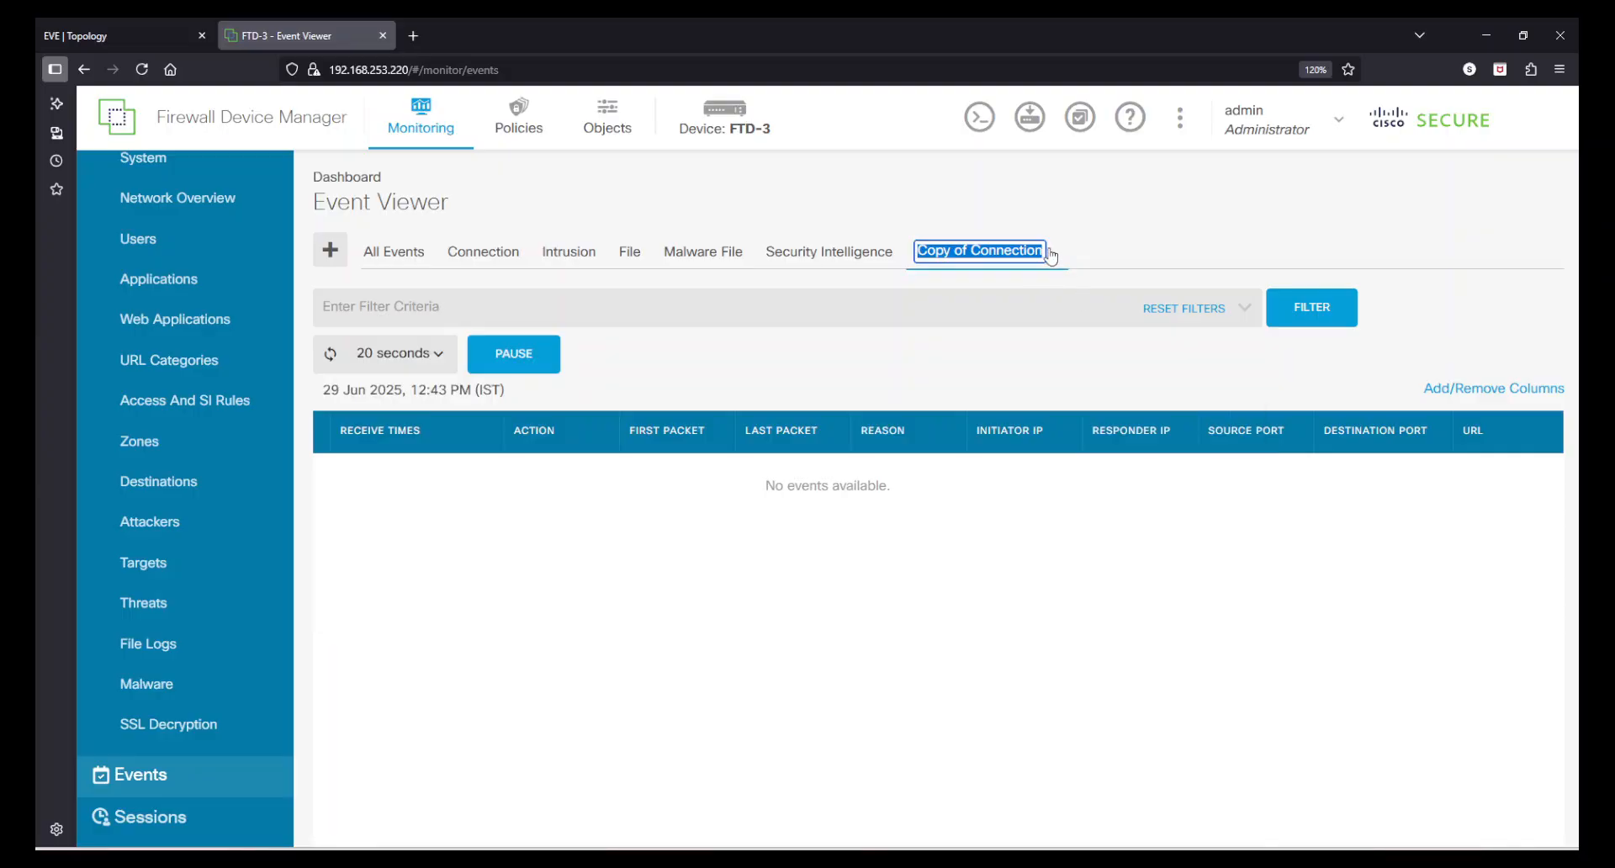
click(1079, 318)
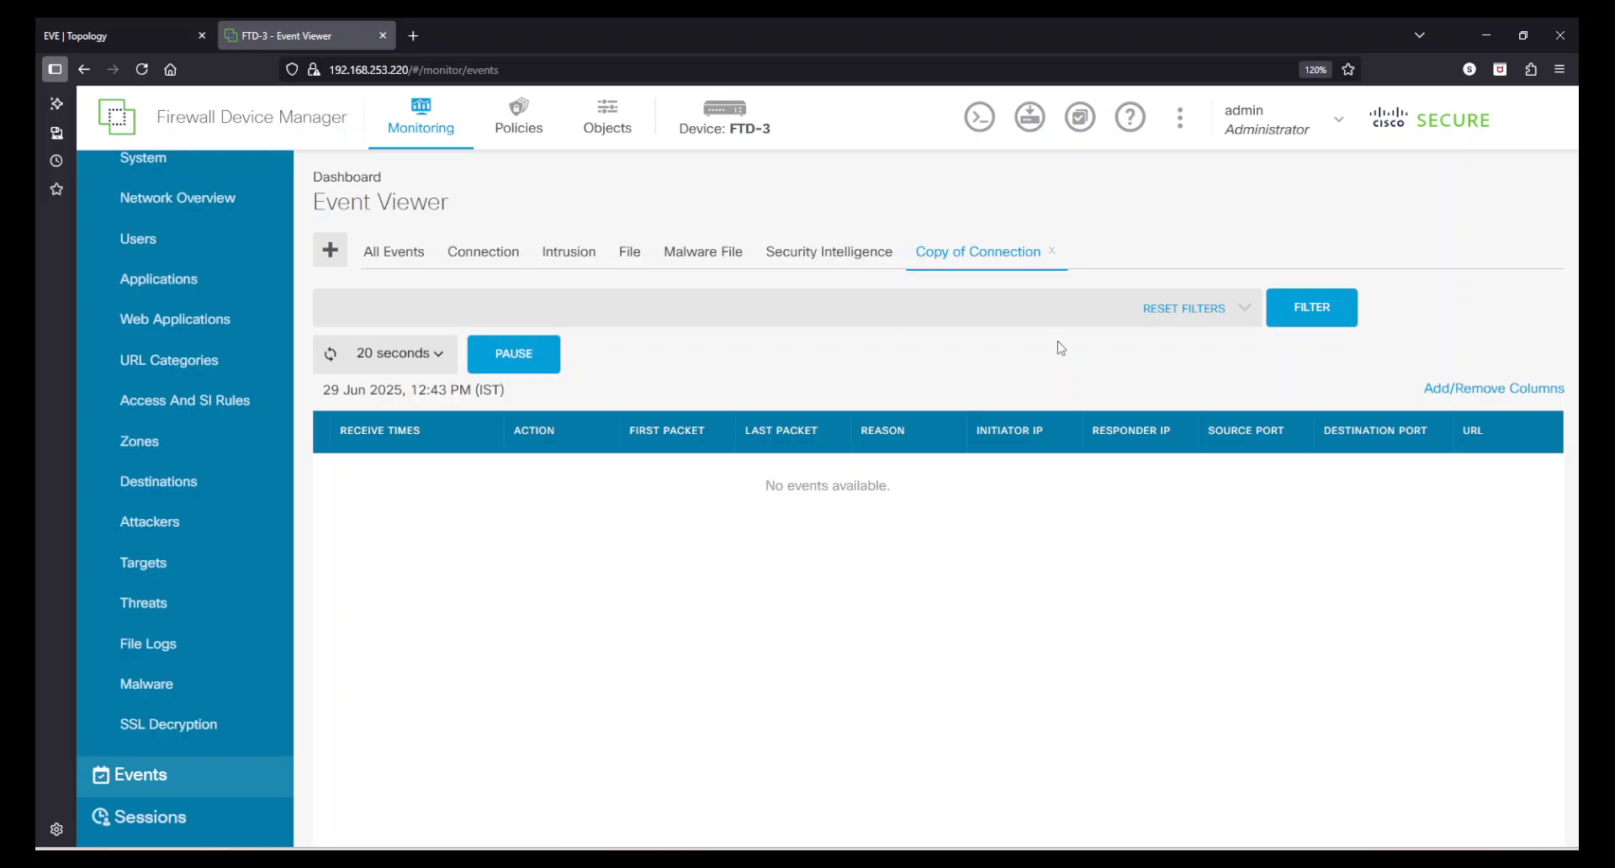
click(1056, 250)
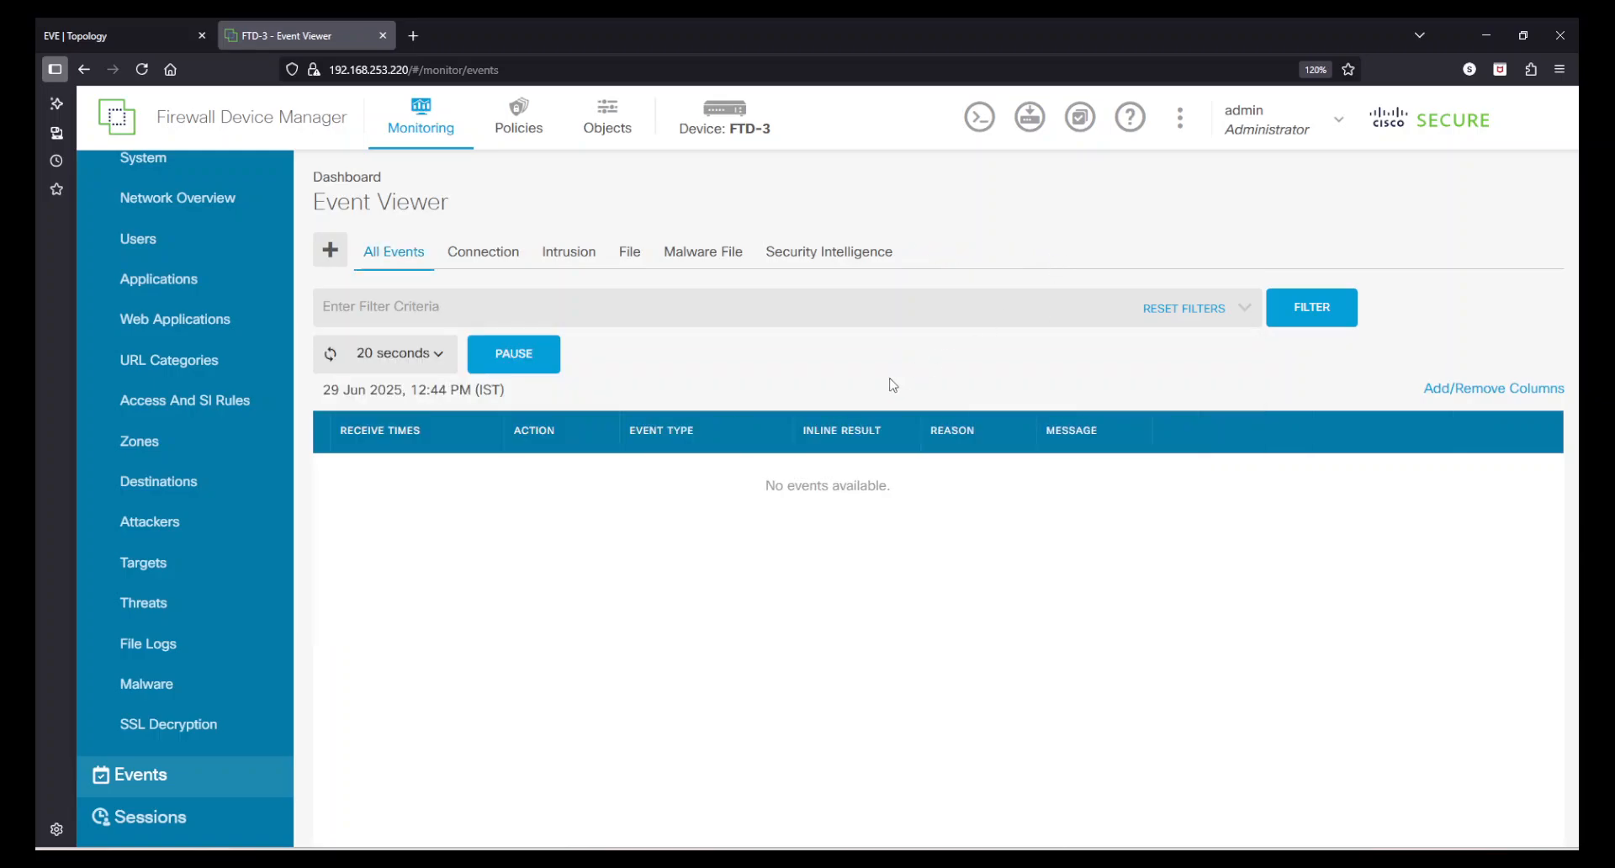
In the Copy of All Events view, open the newest Trust connection event's details and examine the initiator IP
click(452, 259)
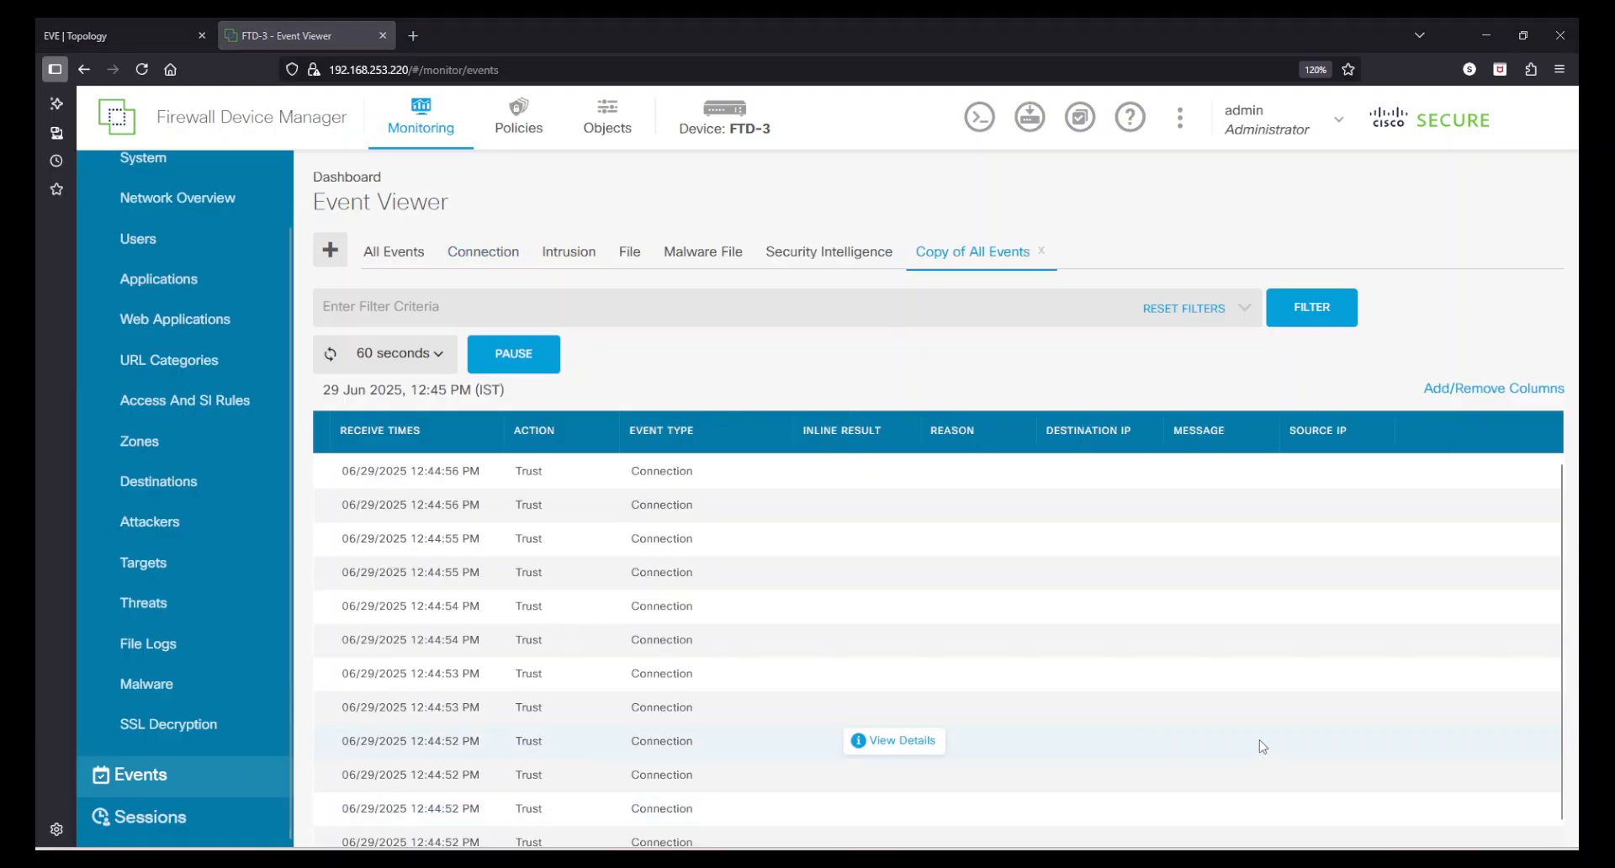
scroll(825, 637, down, 1)
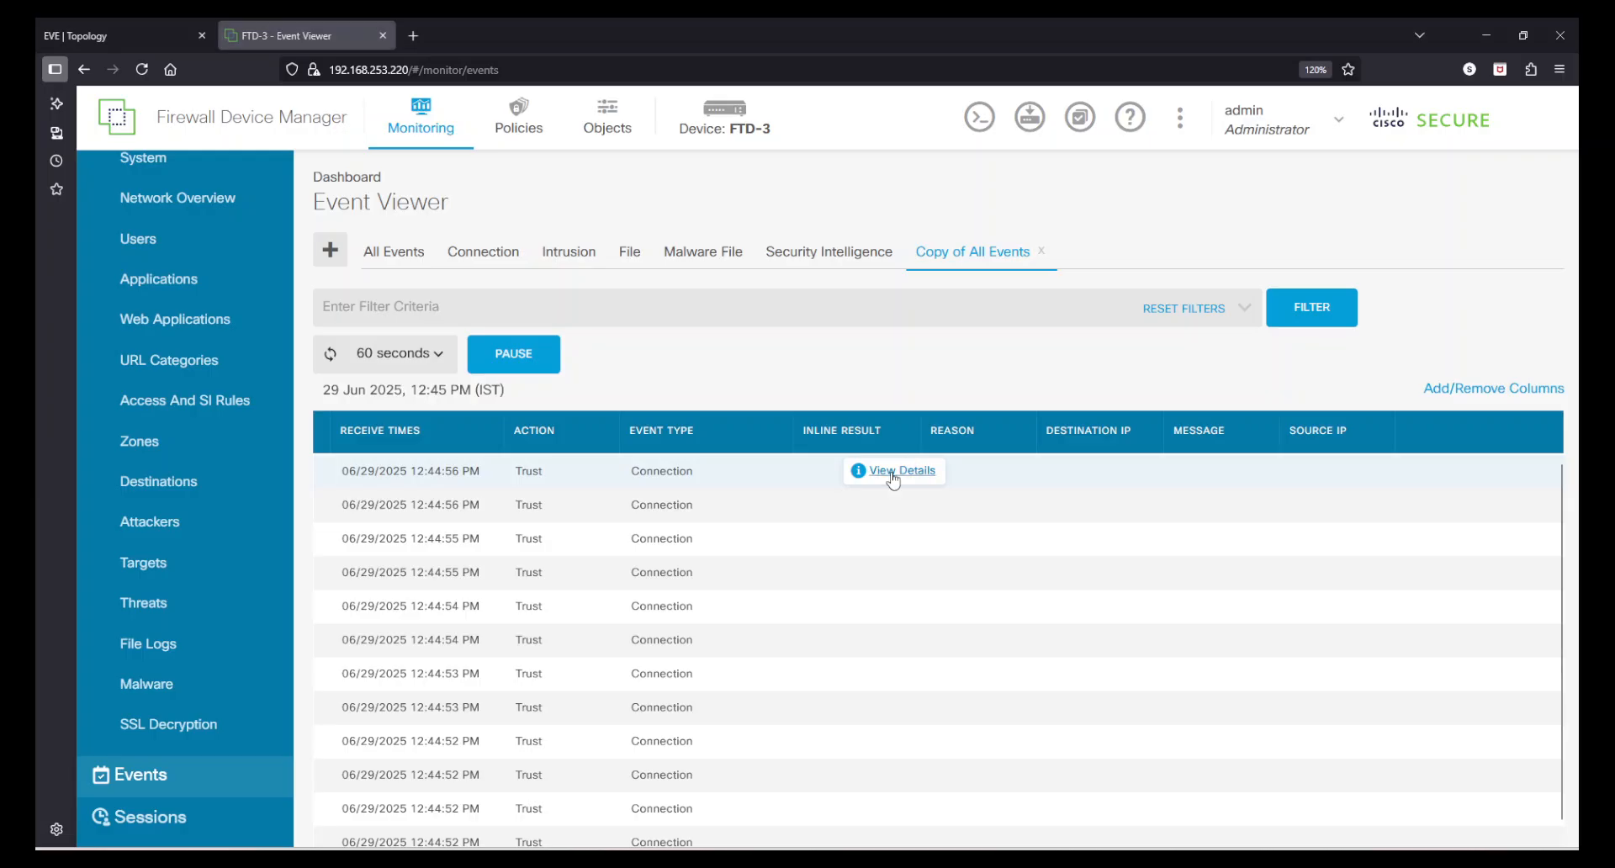
click(895, 475)
double_click(418, 304)
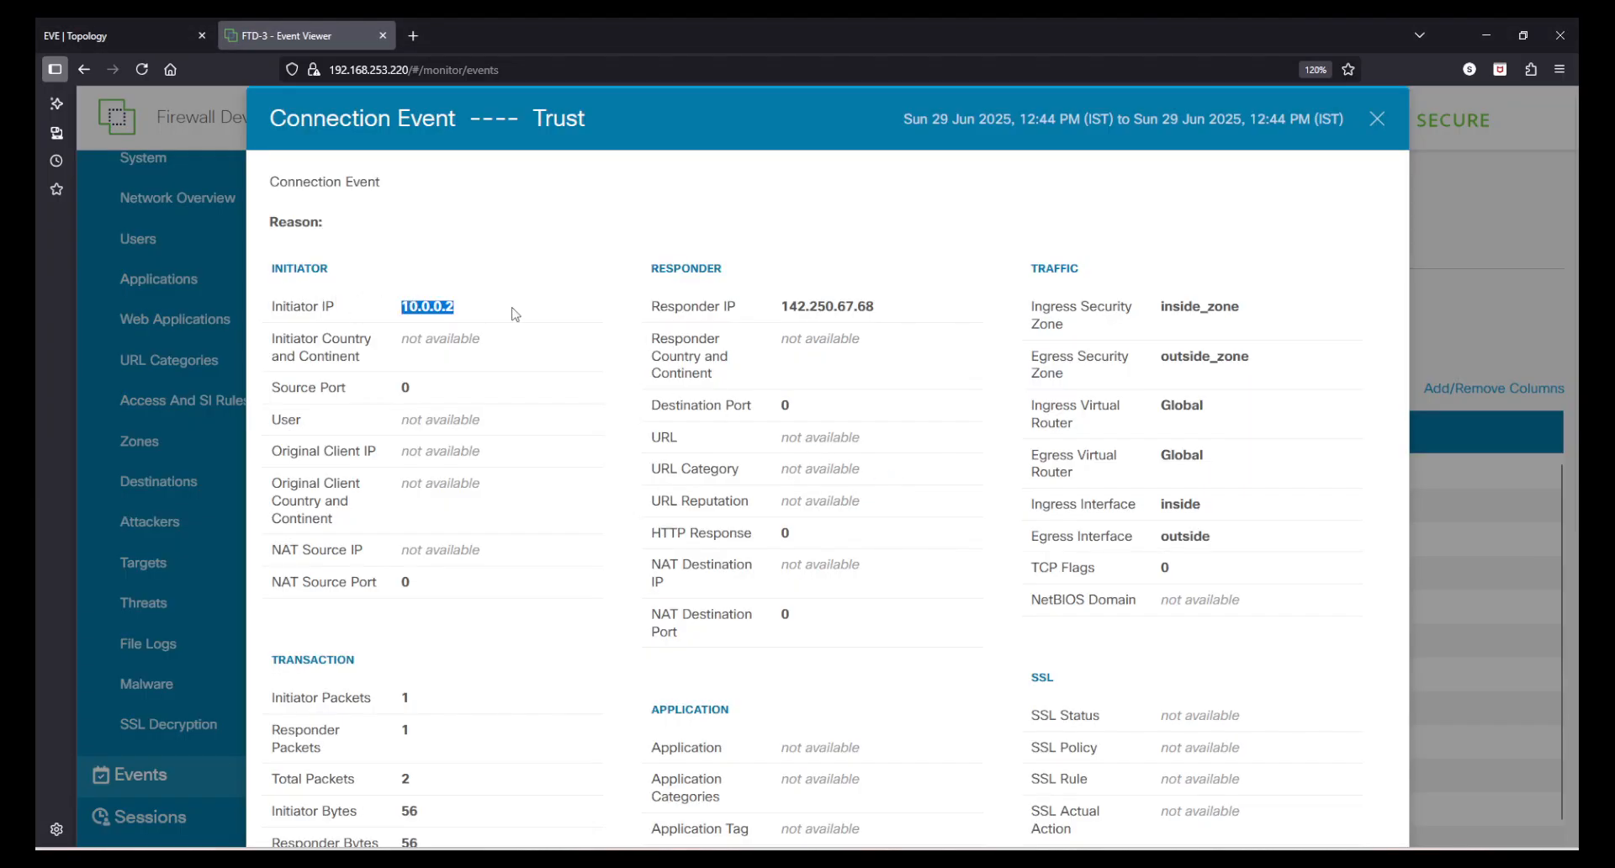
In the open Trust connection event, examine the responder IP, the ingress and egress traffic fields and the ICMP type and code
drag(797, 306, 947, 318)
drag(1201, 307, 1241, 313)
click(1214, 395)
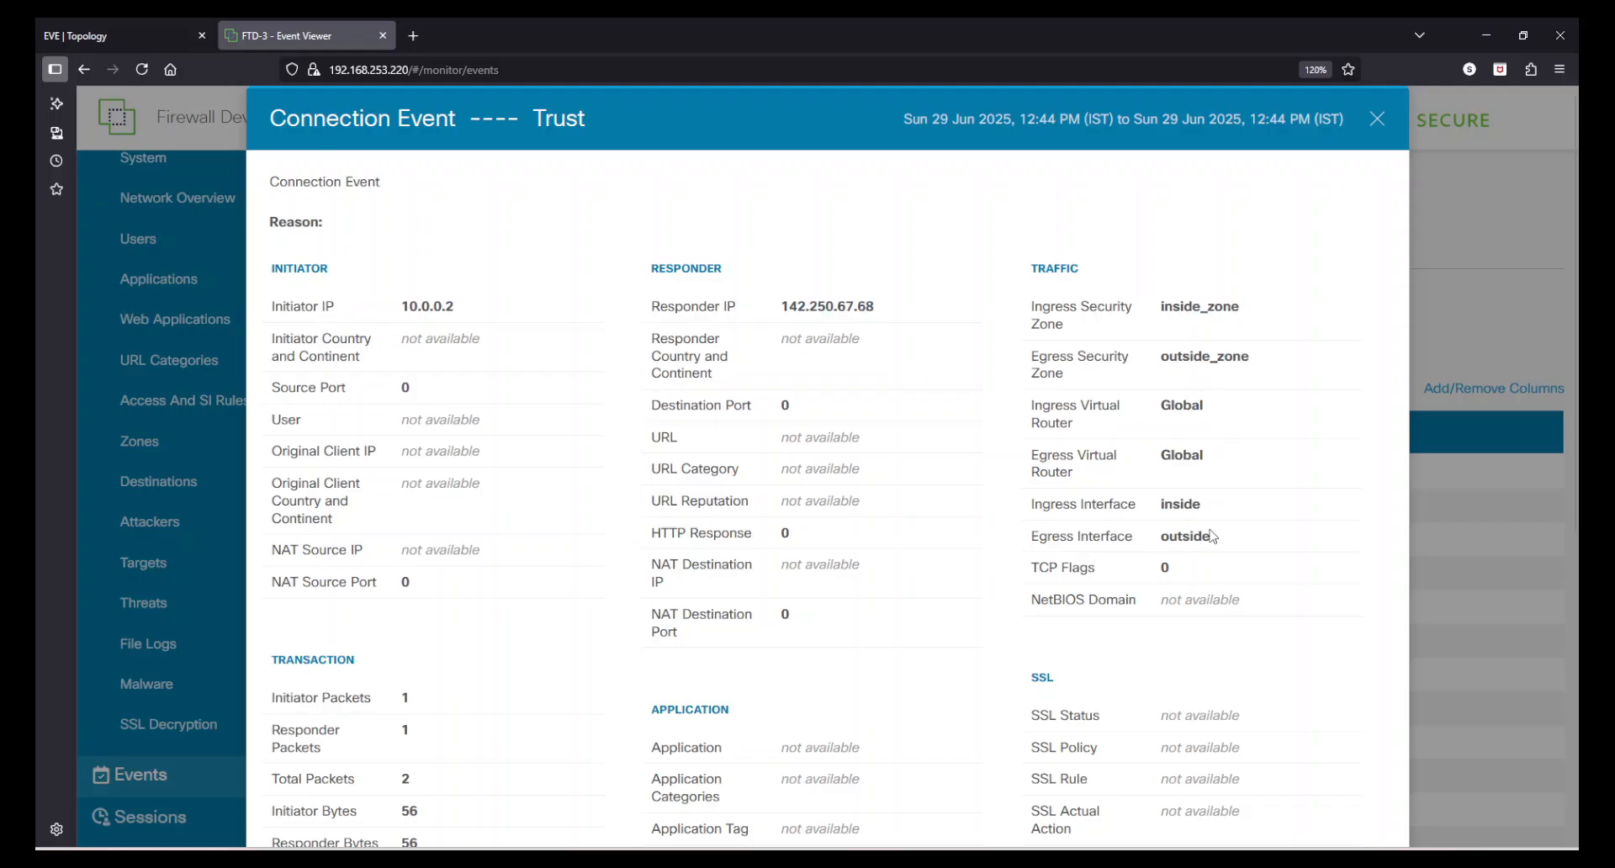
scroll(1212, 536, down, 3)
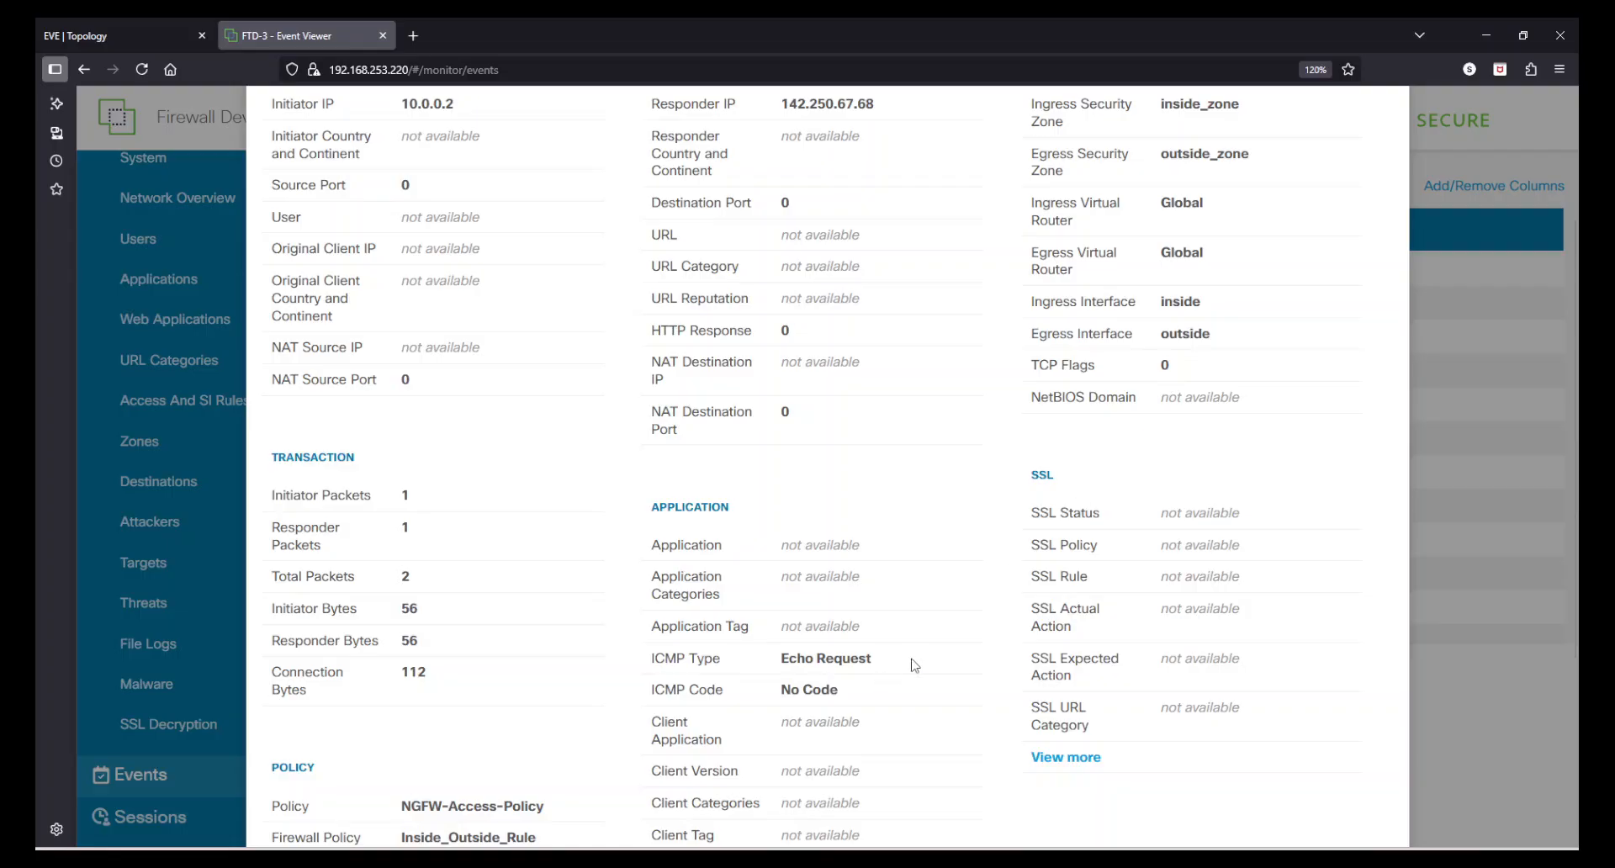
scroll(858, 617, down, 3)
drag(772, 457, 909, 486)
click(909, 486)
Examine the access policy and firewall policy rule recorded in the Trust connection event's Policy section
triple_click(428, 603)
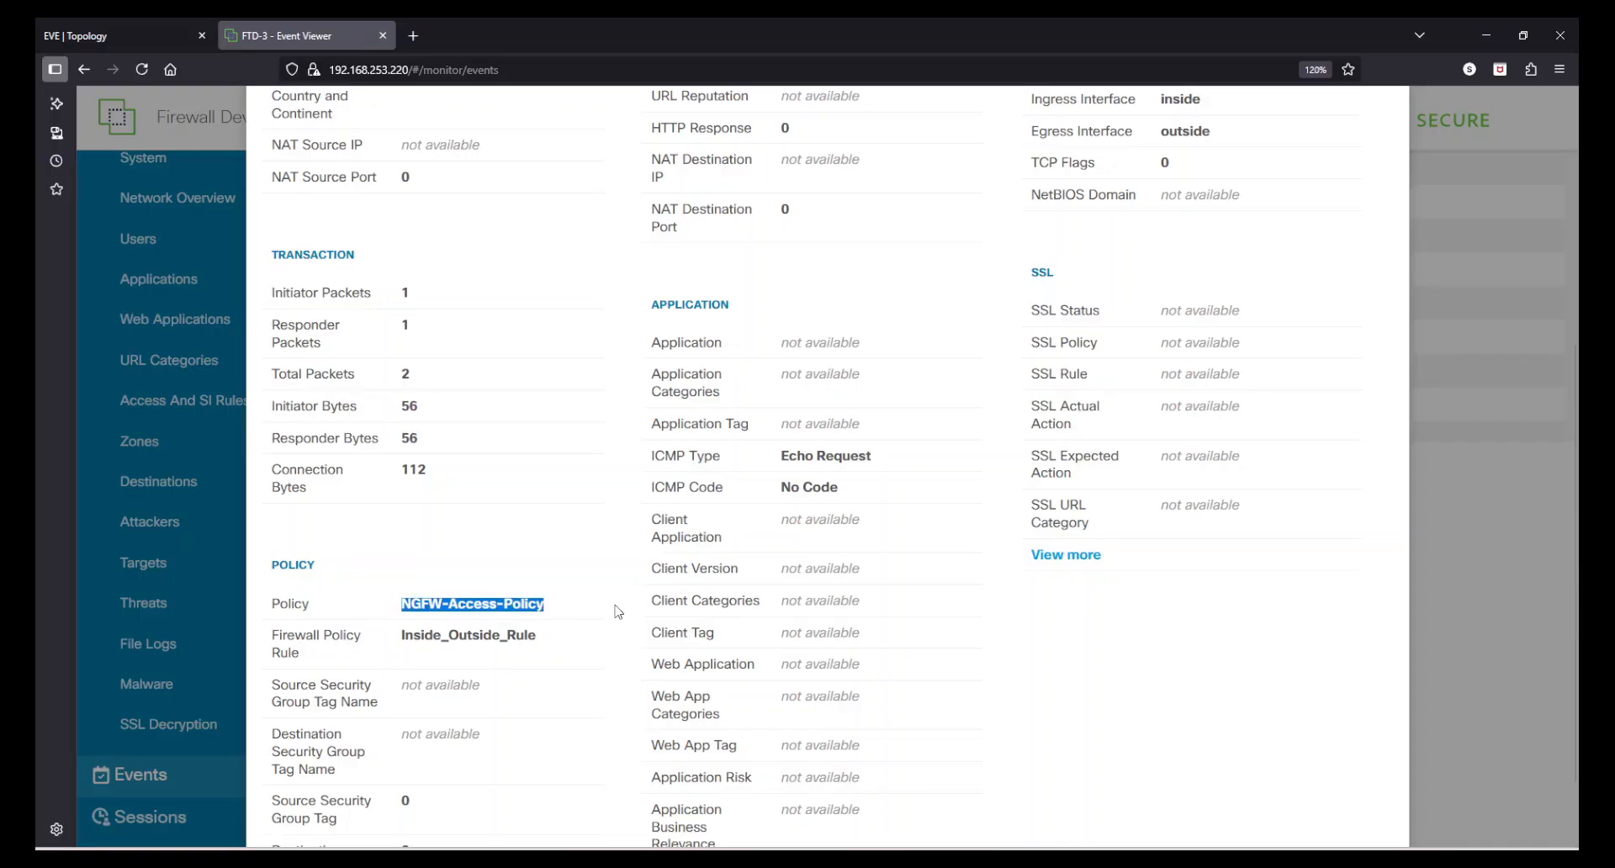
click(619, 611)
mouse_move(548, 644)
mouse_down()
mouse_move(405, 646)
mouse_move(548, 646)
mouse_up()
click(404, 646)
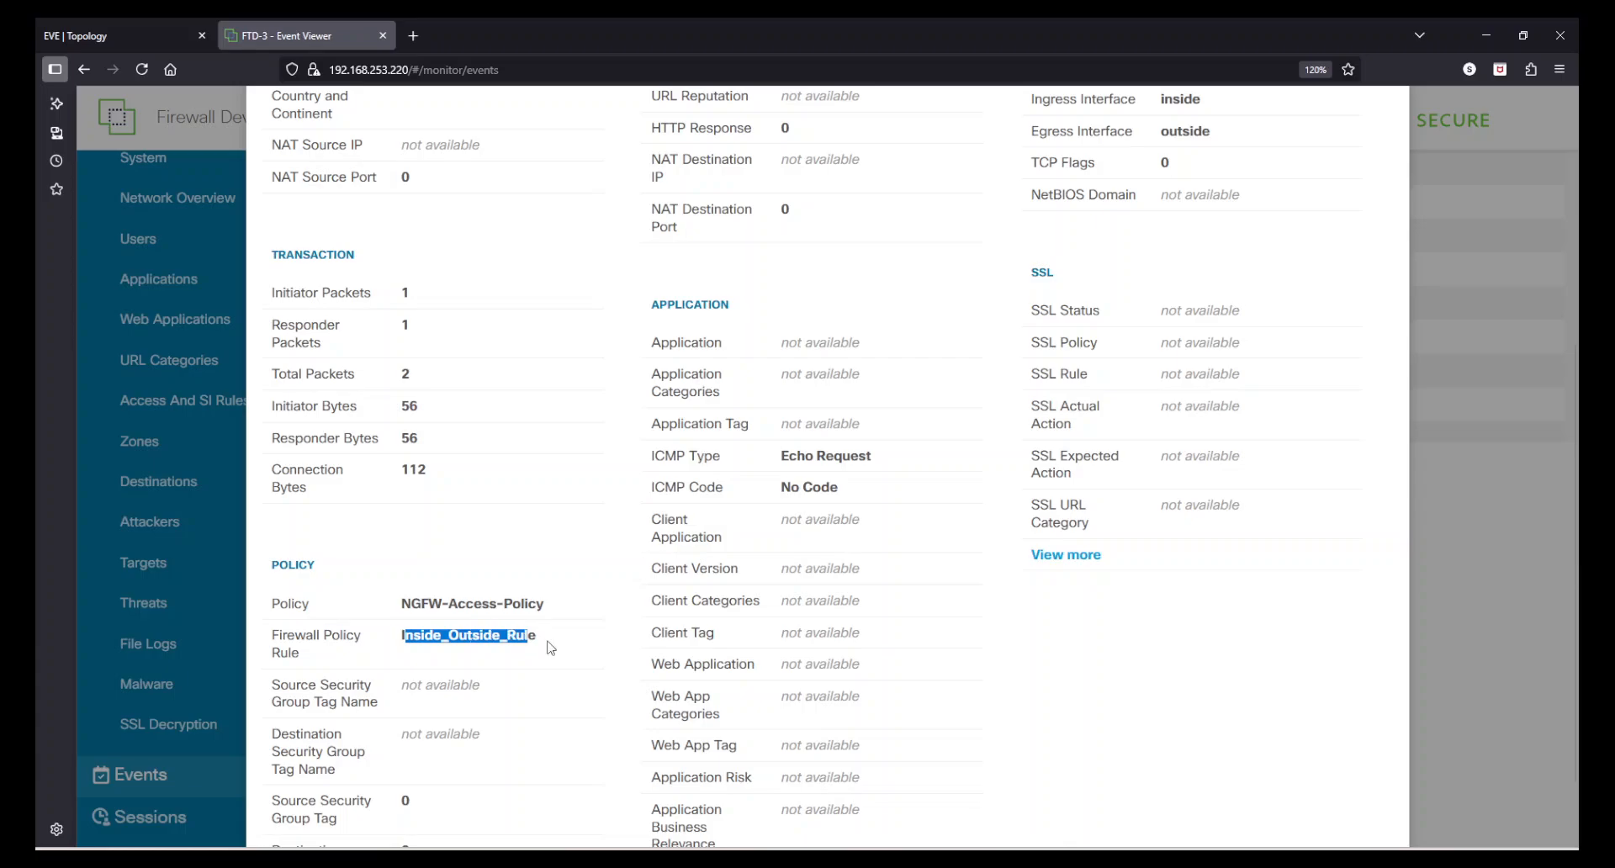
click(549, 646)
scroll(673, 641, down, 1)
scroll(673, 641, down, 1)
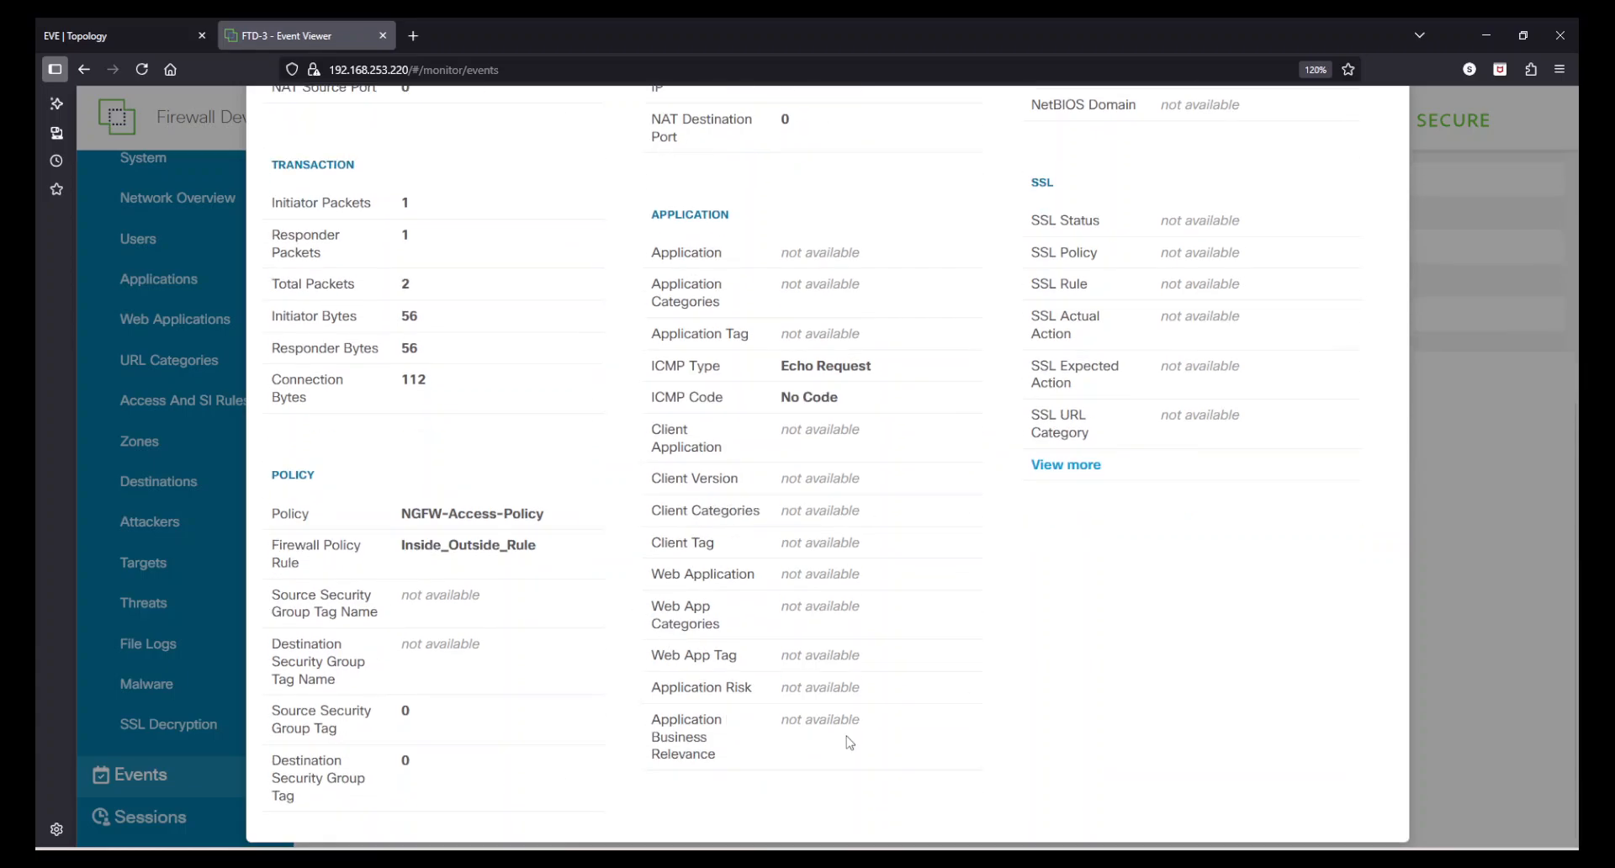
Expand the SSL section of the Trust connection event to show all of its fields and review the event details
scroll(850, 742, up, 5)
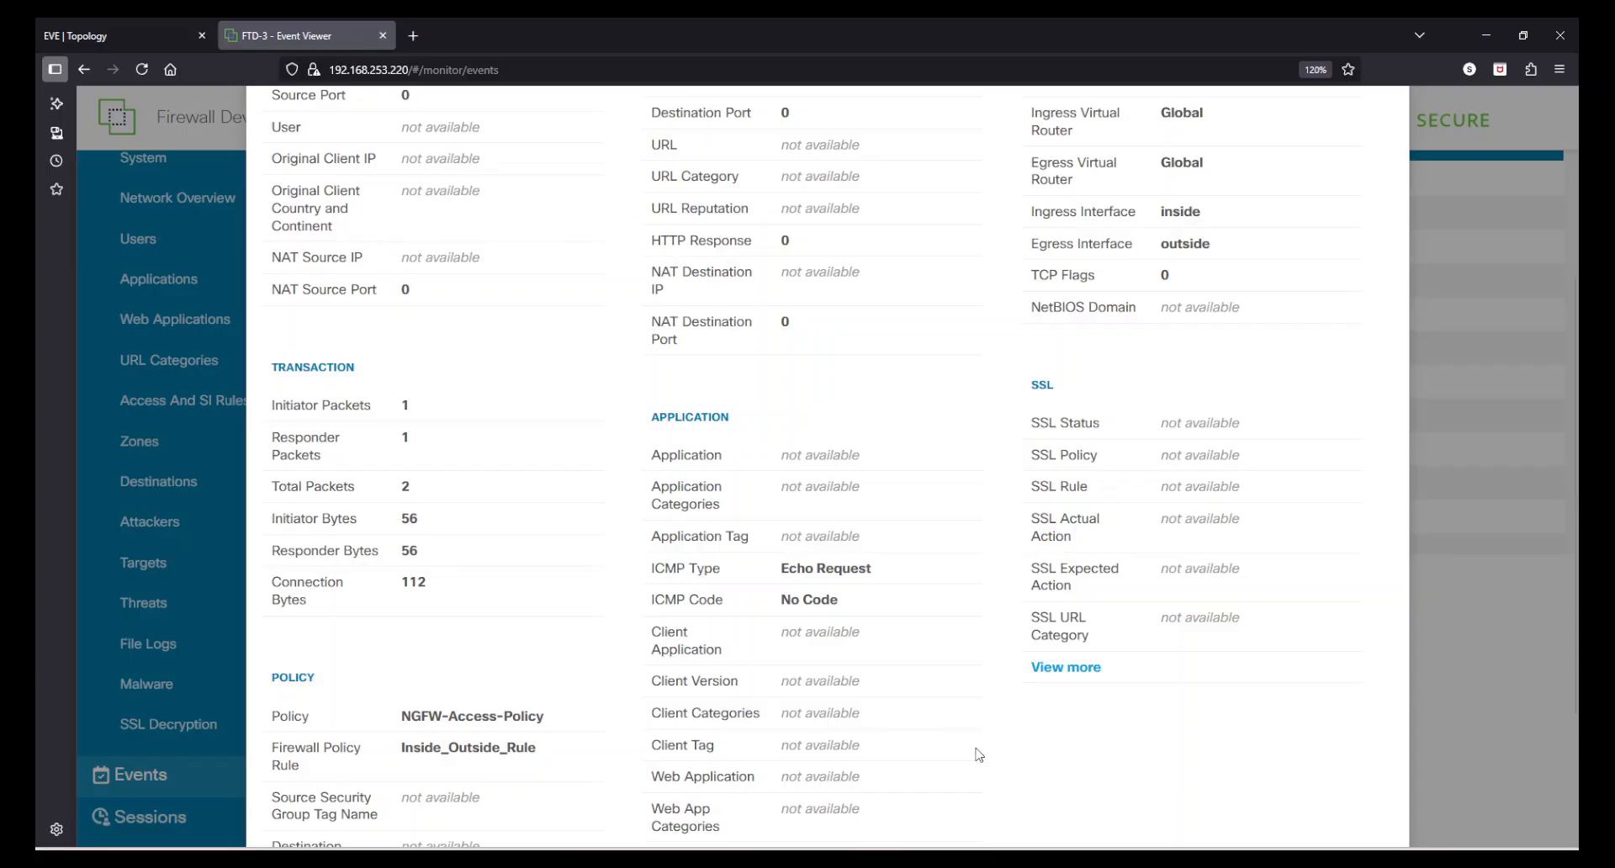
scroll(978, 755, up, 8)
scroll(931, 667, down, 10)
click(1063, 464)
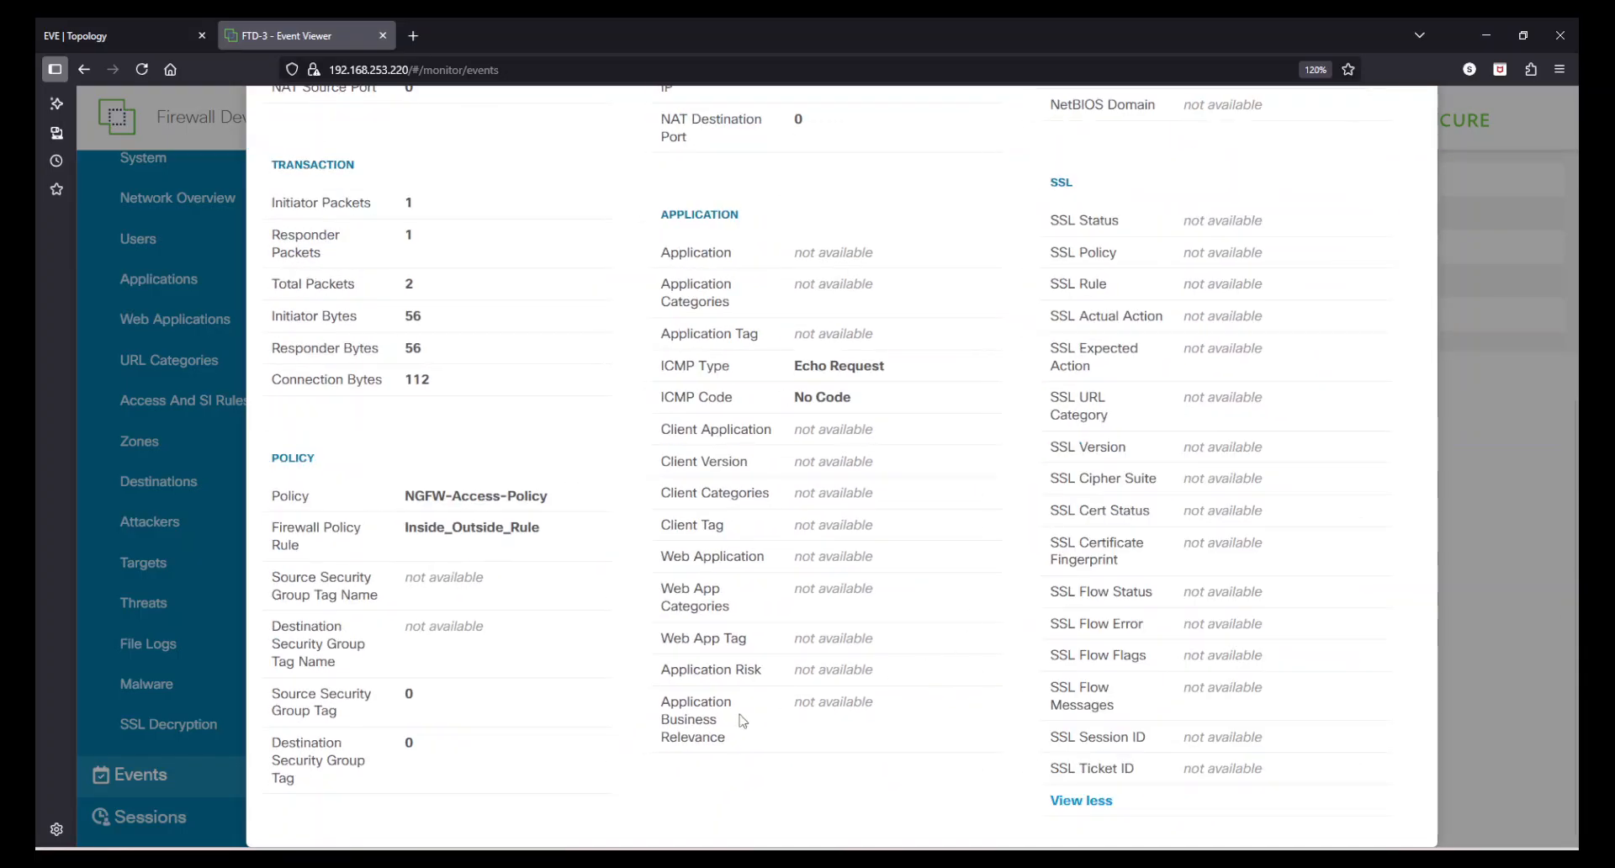
scroll(742, 721, up, 12)
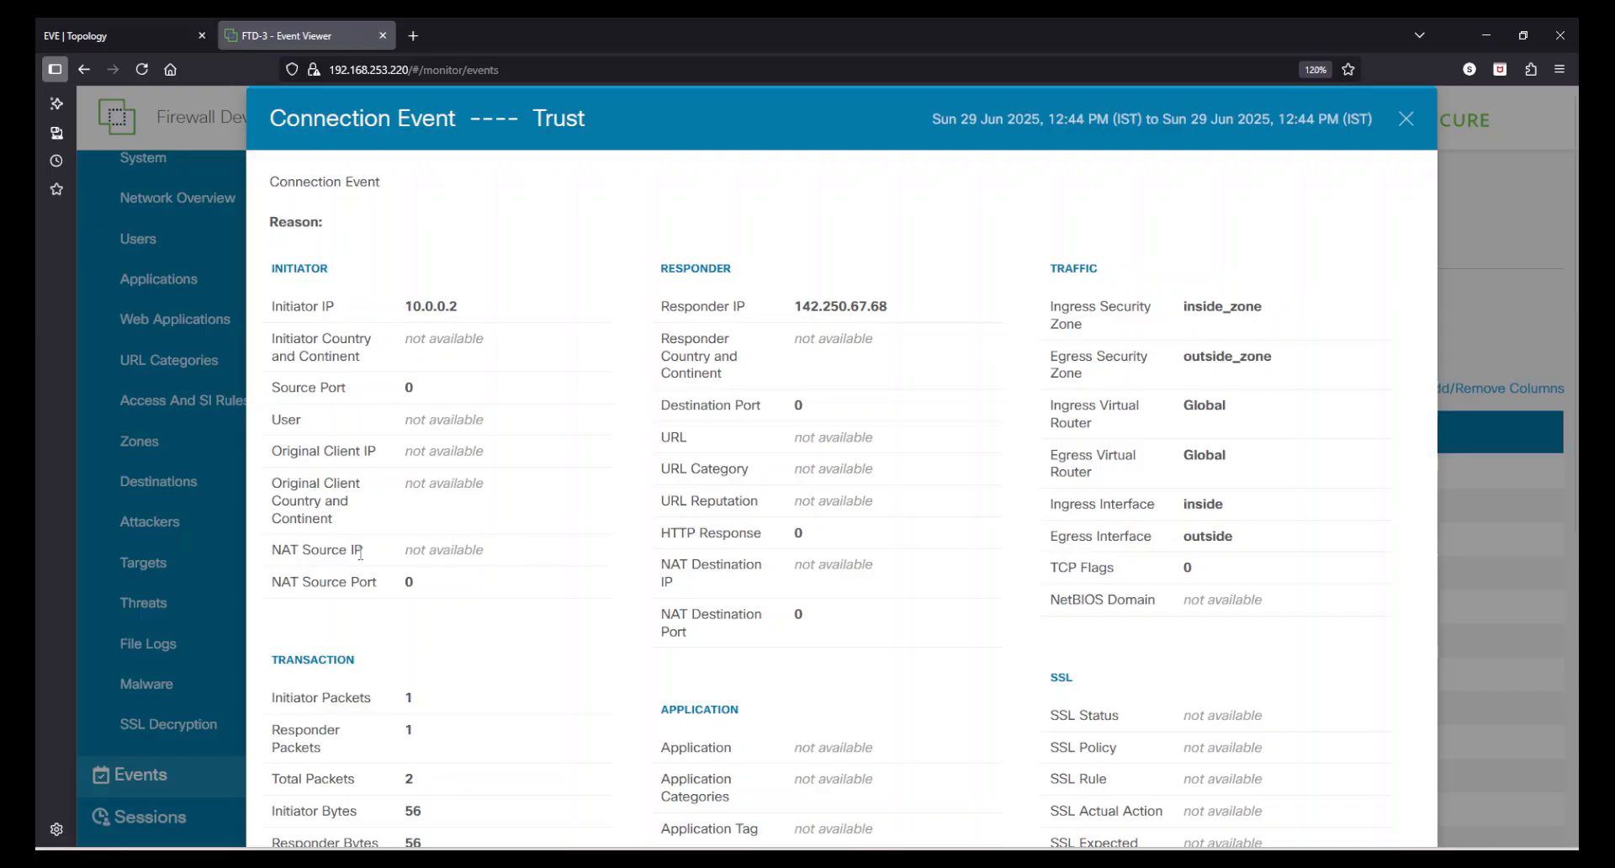
Examine the NAT source IP, NAT source port and original client fields in the event's Initiator section
drag(284, 555, 518, 554)
click(436, 581)
click(371, 586)
click(518, 553)
drag(411, 337, 472, 551)
click(472, 551)
drag(276, 457, 447, 467)
click(447, 467)
drag(272, 489, 383, 563)
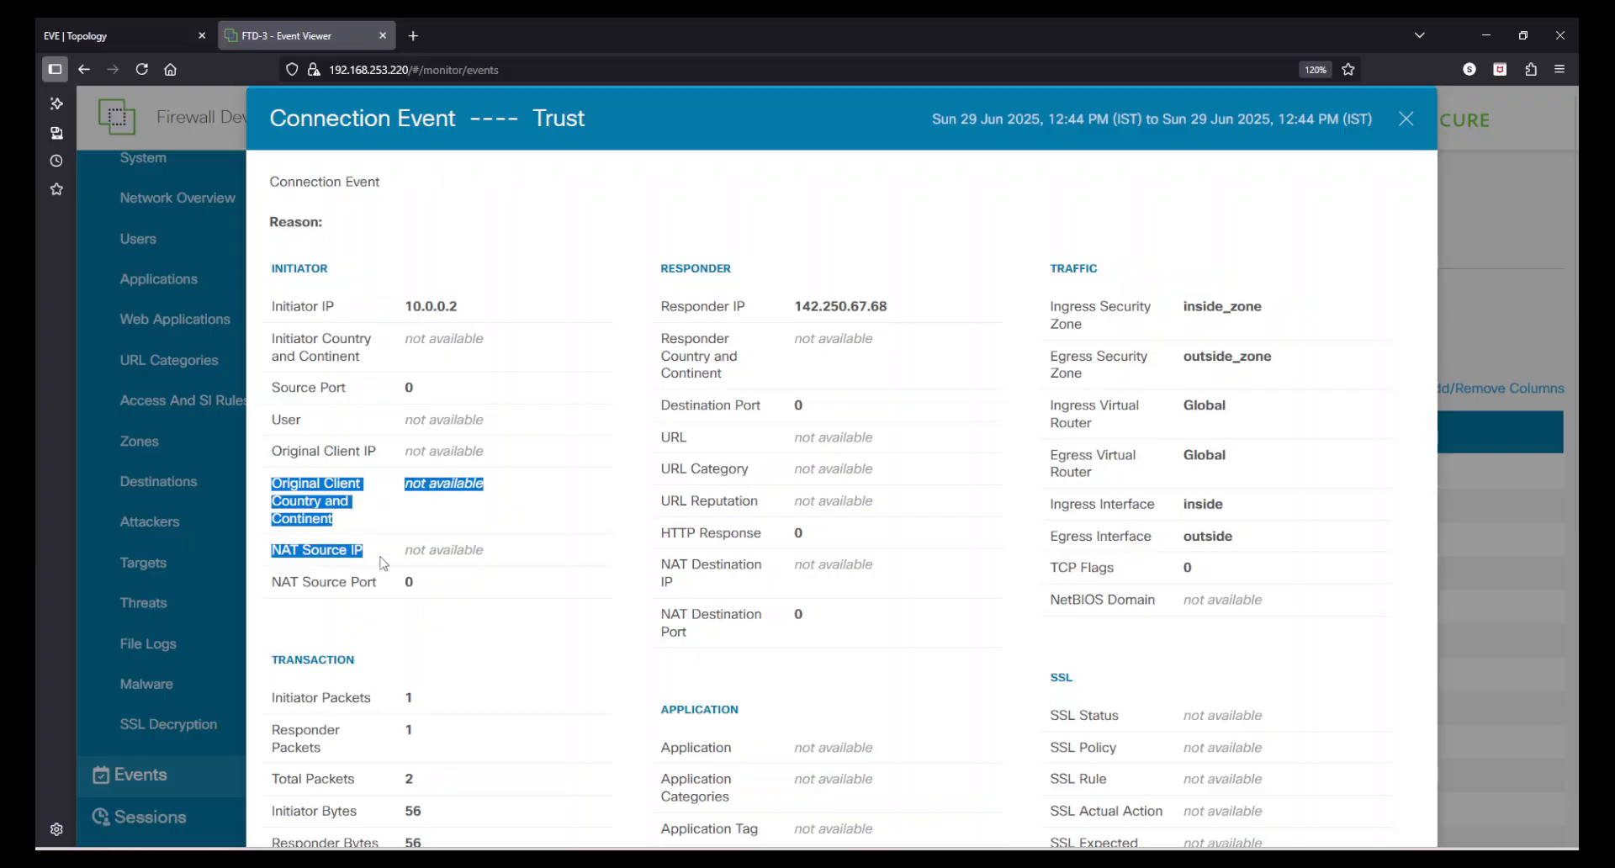
click(438, 596)
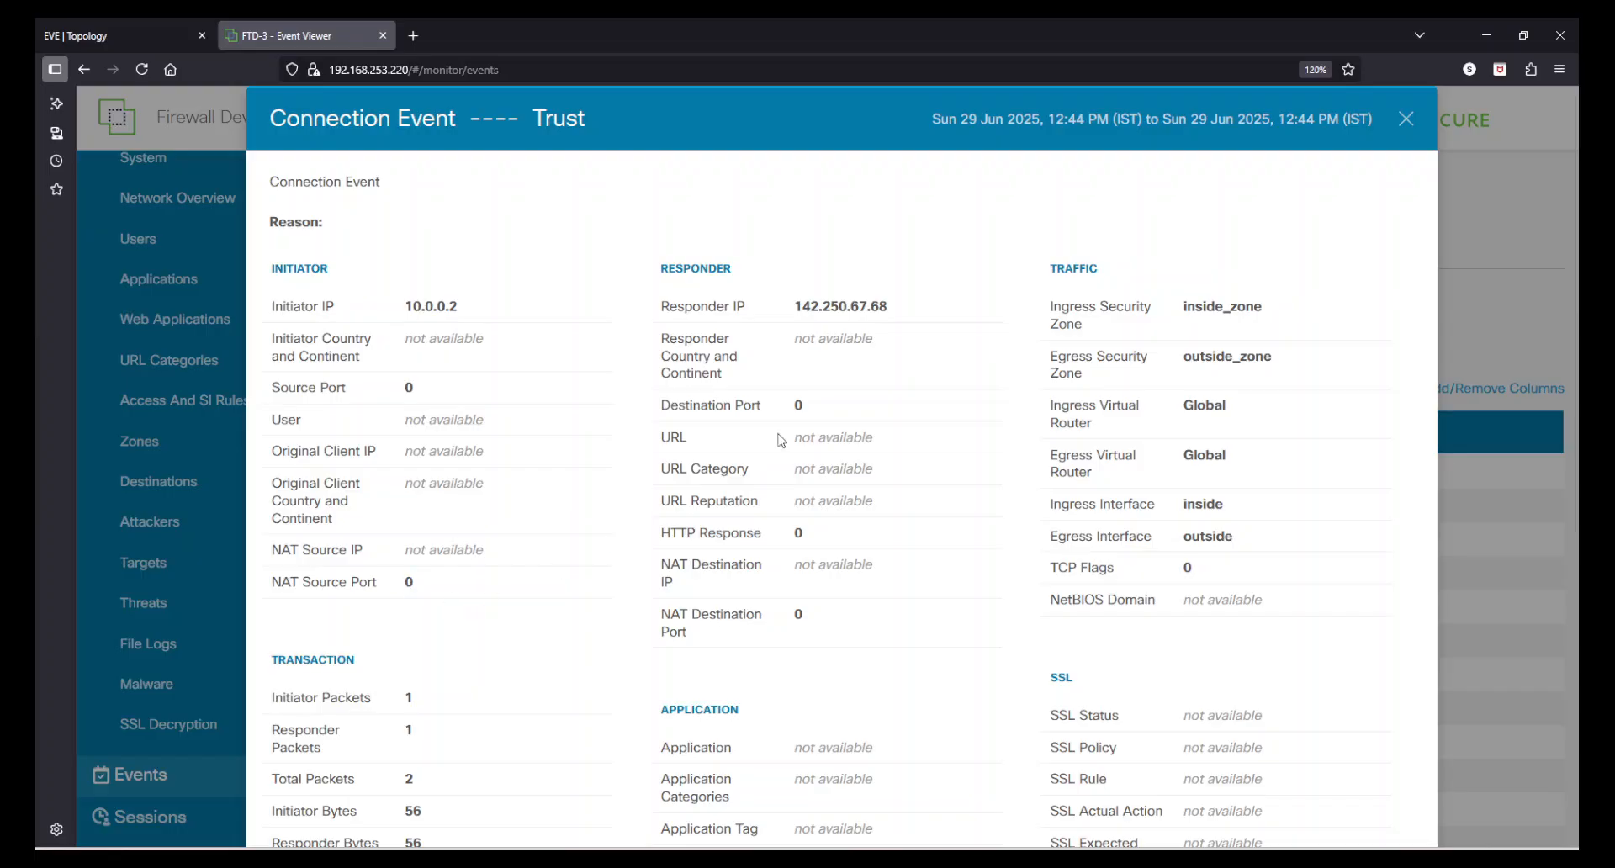
Review the full Trust connection event details once more, check the responder IP, and close the details
scroll(931, 387, down, 3)
scroll(974, 540, up, 3)
scroll(1237, 407, down, 3)
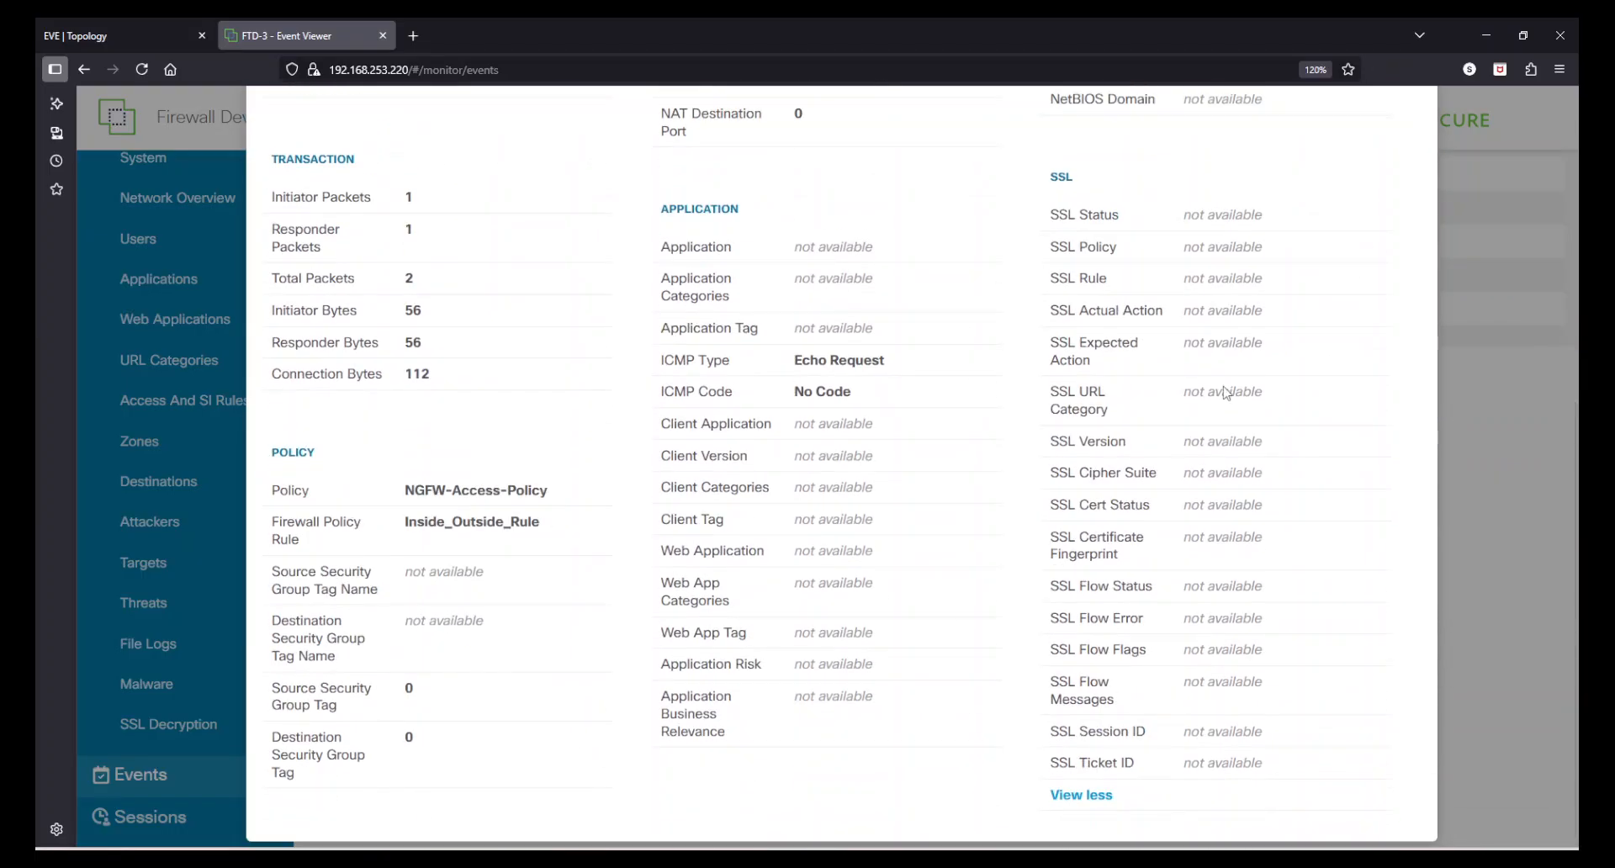
scroll(1237, 407, up, 3)
scroll(767, 481, down, 5)
scroll(770, 479, up, 5)
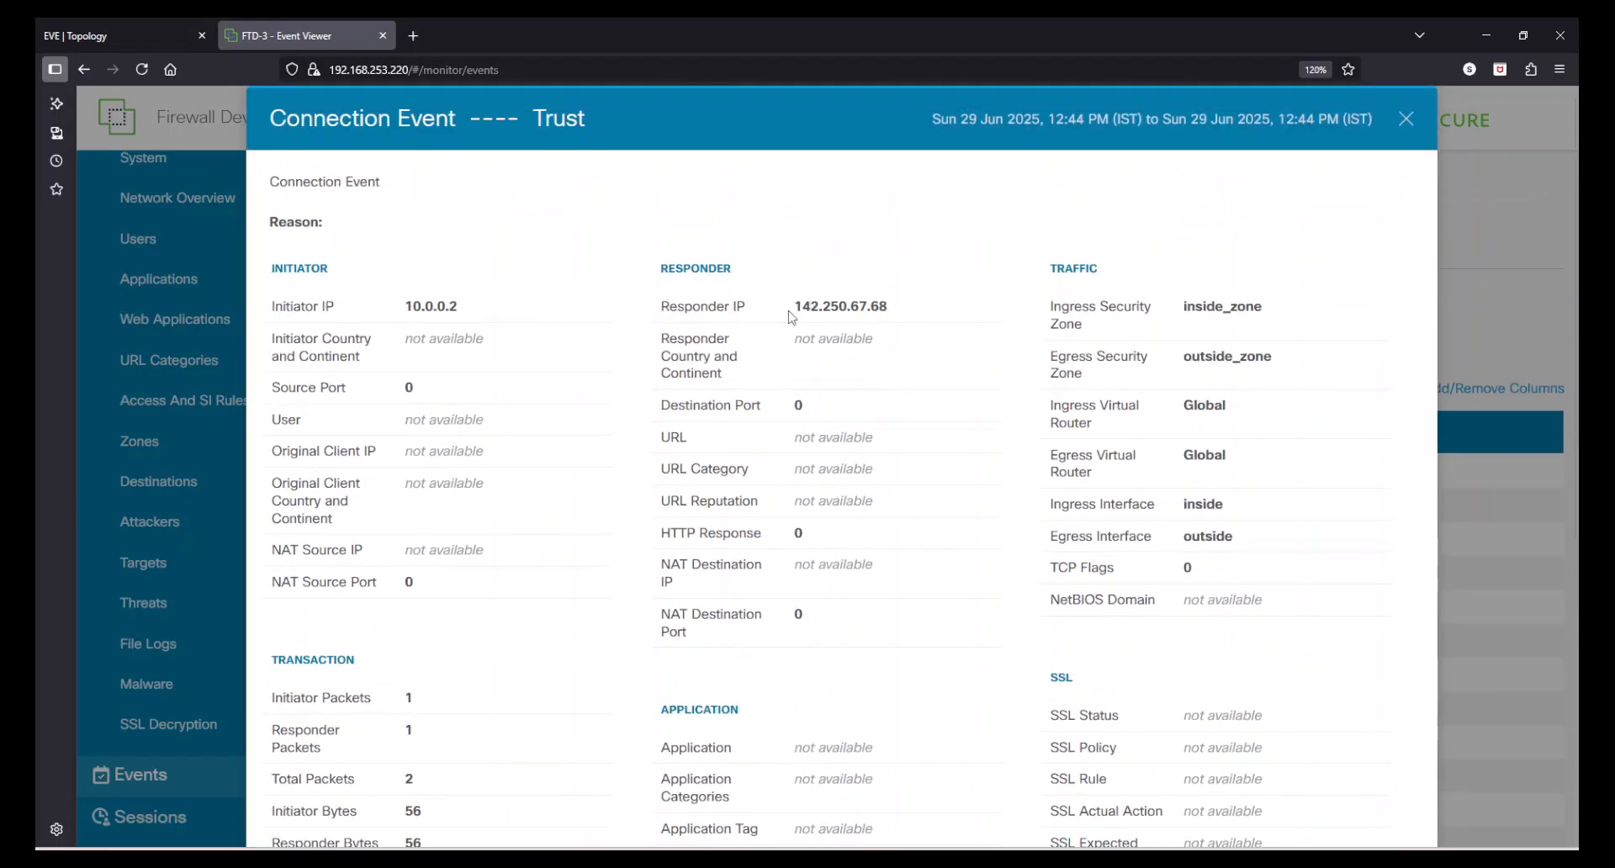
drag(796, 306, 912, 313)
click(912, 313)
click(1405, 118)
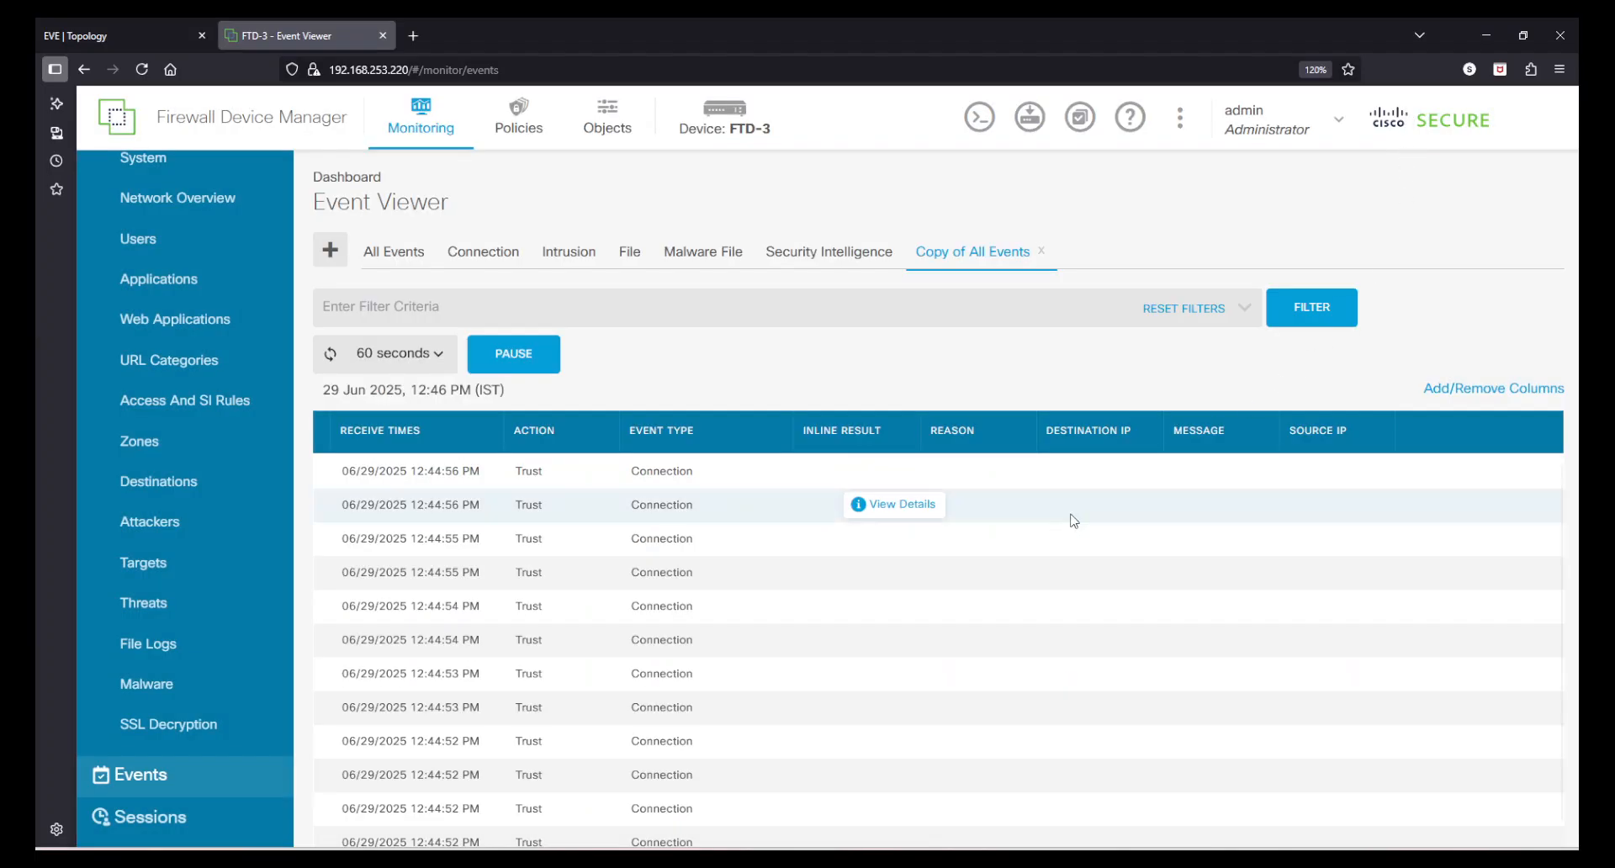
Pause the automatic event refresh and reapply the empty filter in the Copy of All Events view
click(510, 362)
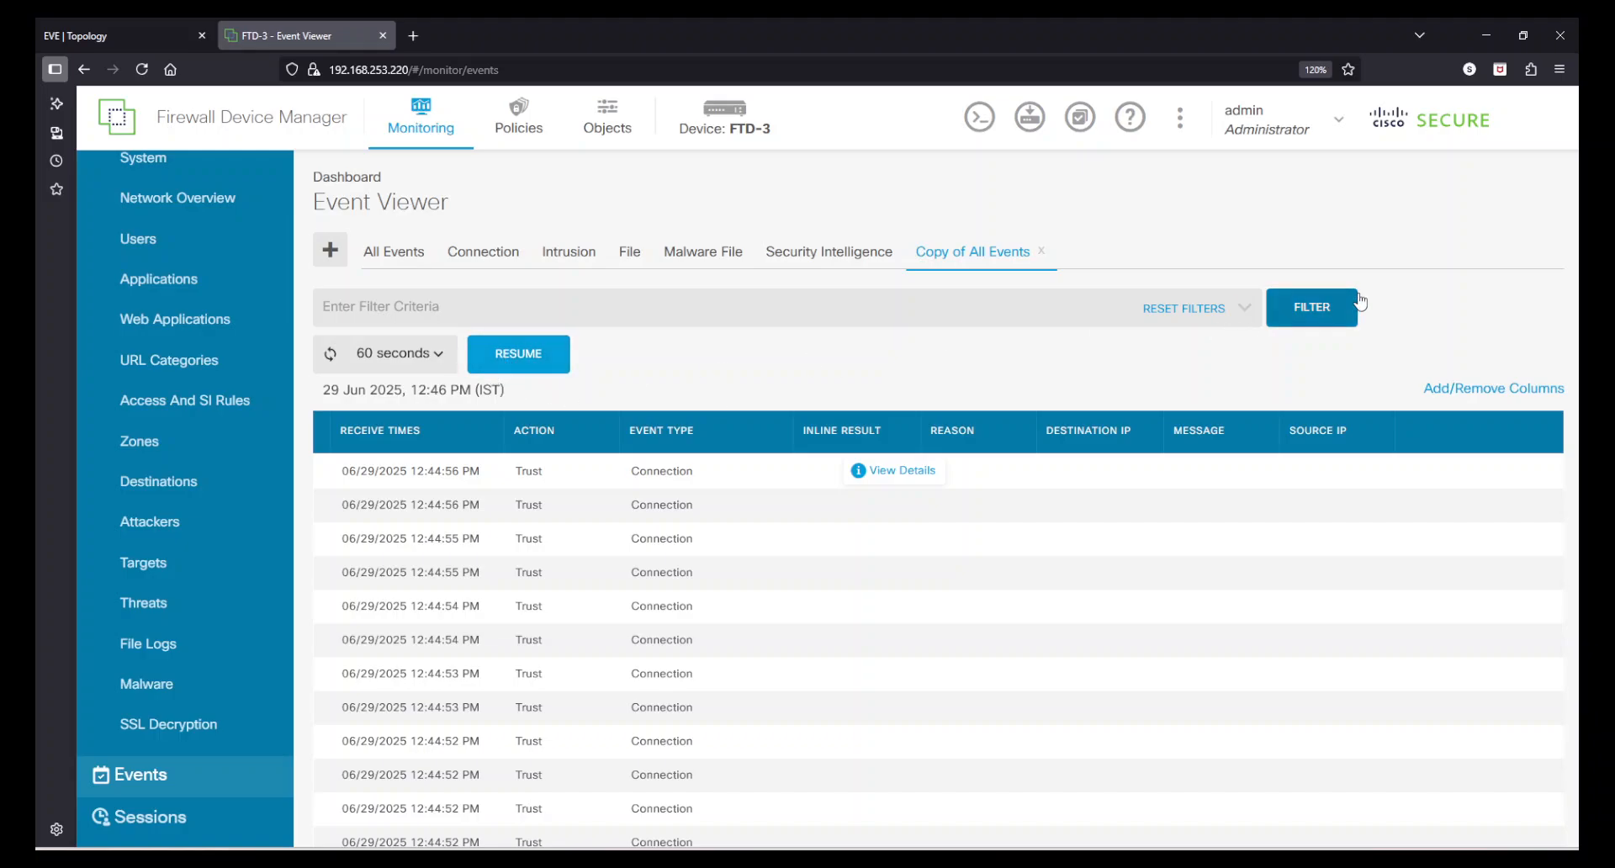
click(1331, 315)
click(1325, 311)
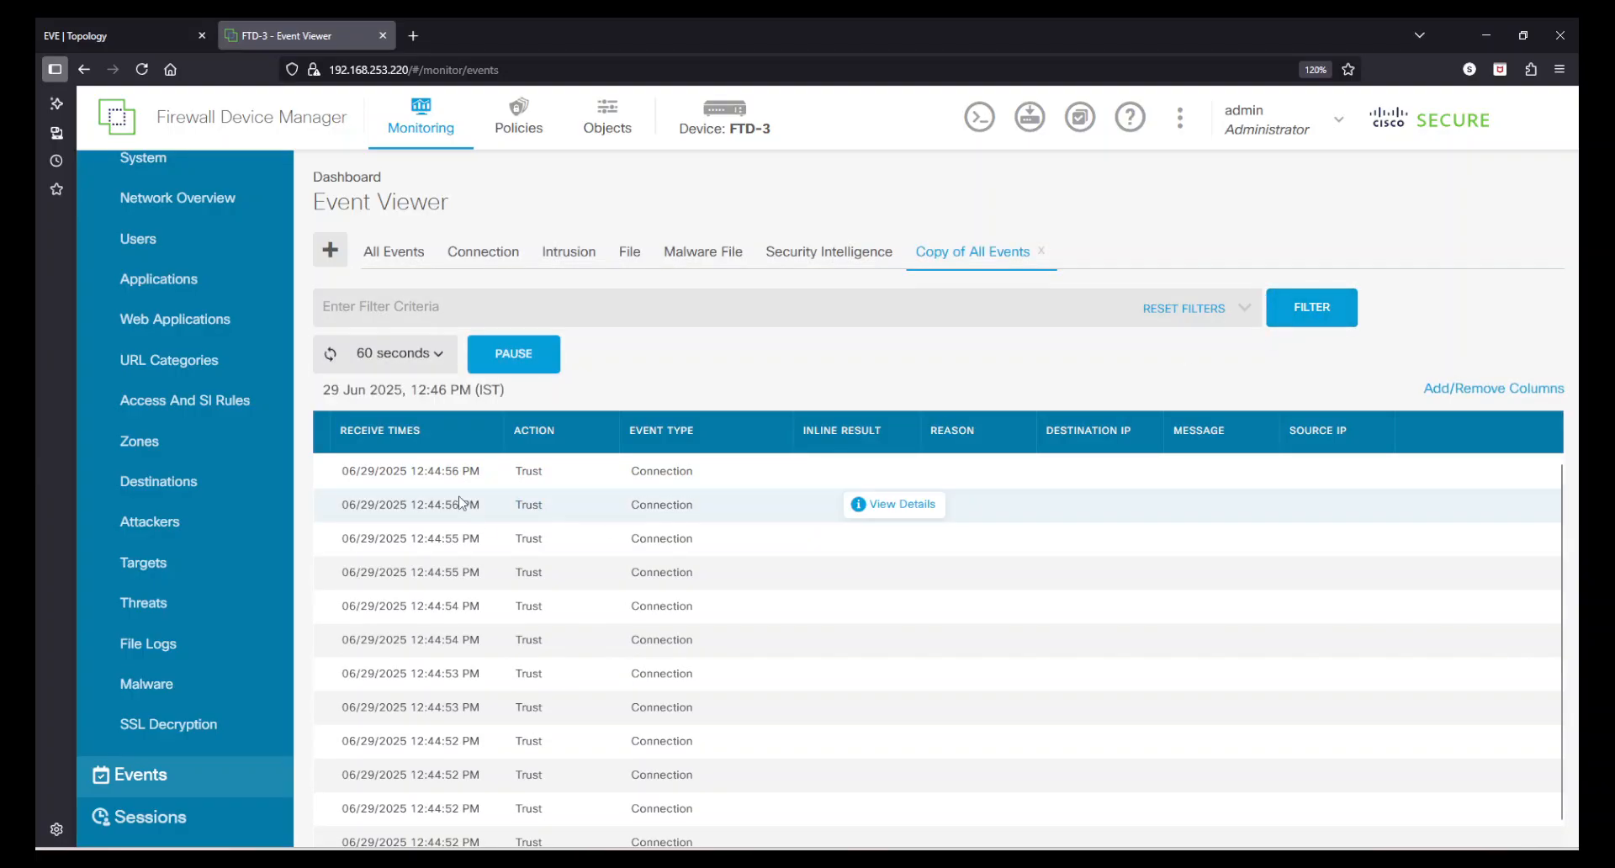
In the All Events view, review the details of the third-listed Trust connection event and close them
click(413, 258)
click(746, 548)
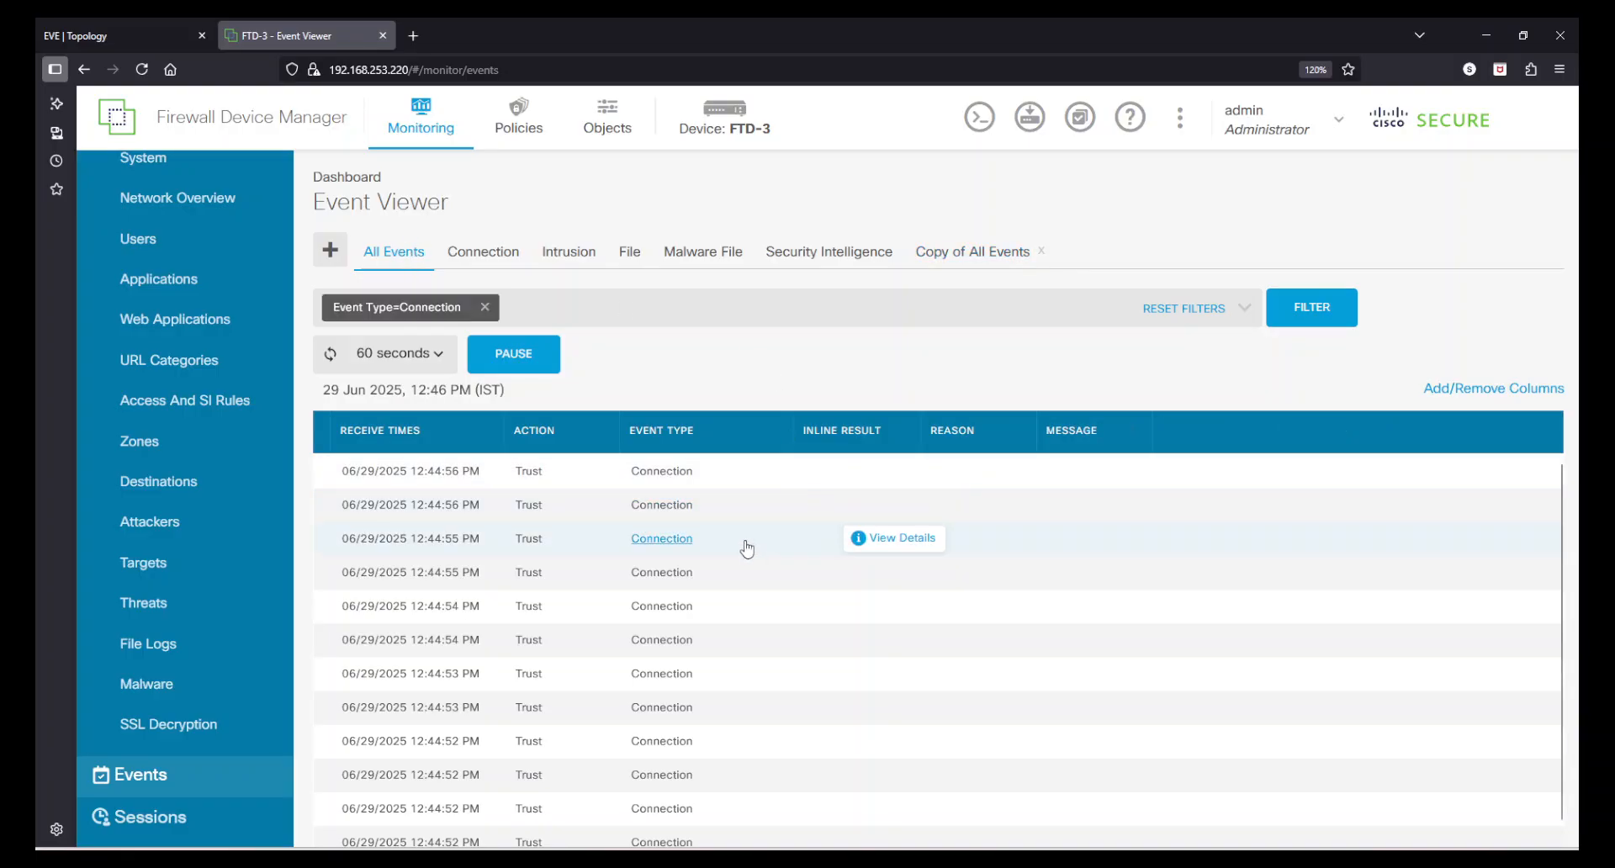
click(889, 540)
scroll(875, 550, down, 5)
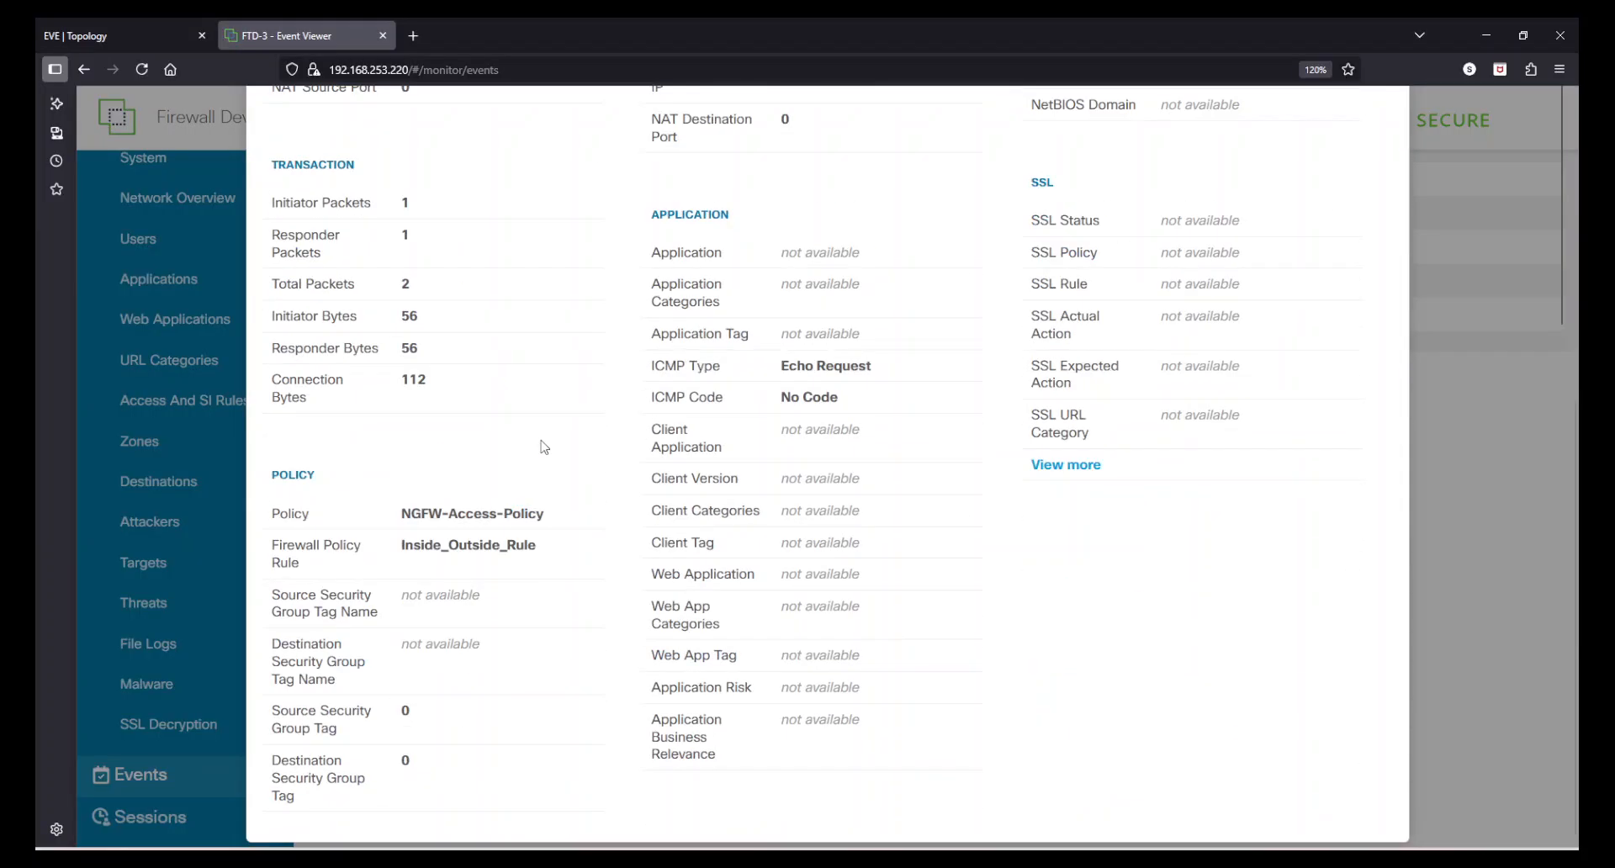
scroll(1263, 127, up, 5)
click(1376, 120)
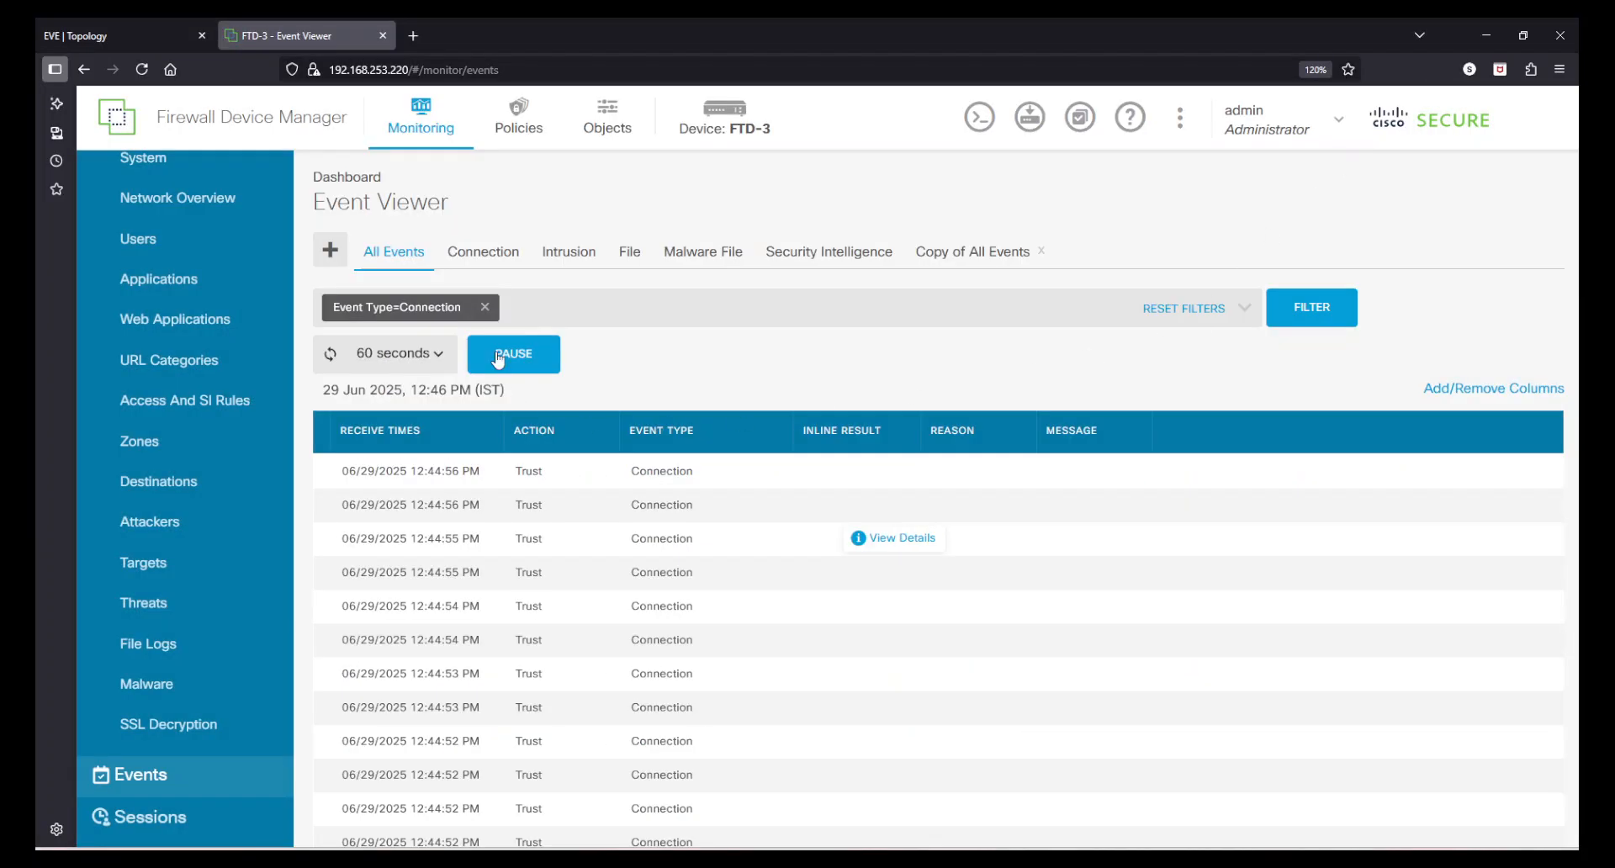
Delete the Copy of All Events view and remove the Event Type=Connection filter from the All Events view
click(492, 311)
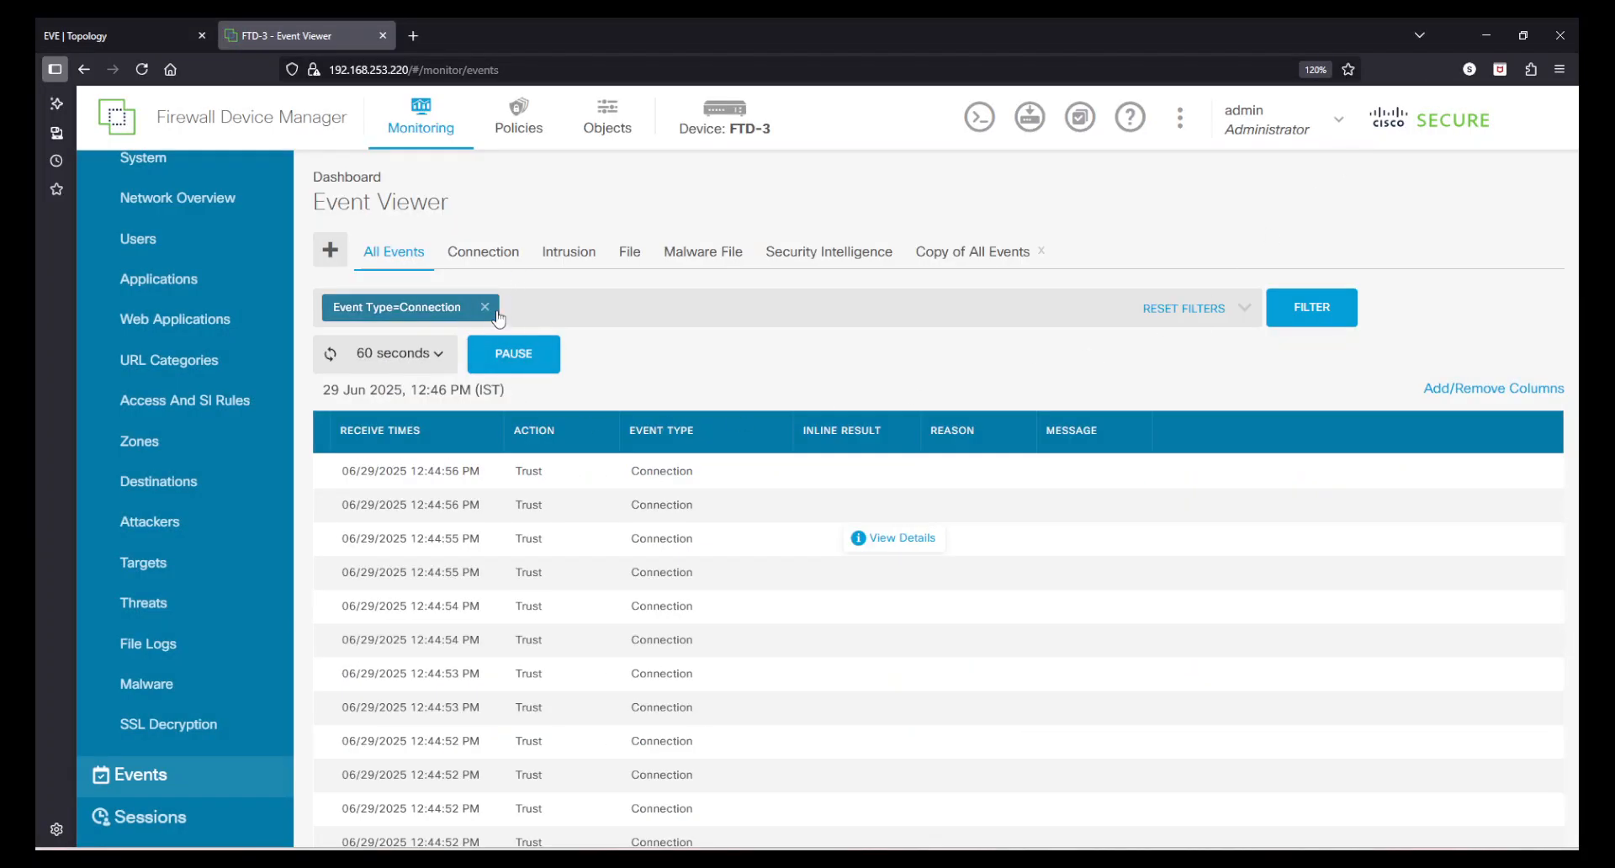
click(1043, 252)
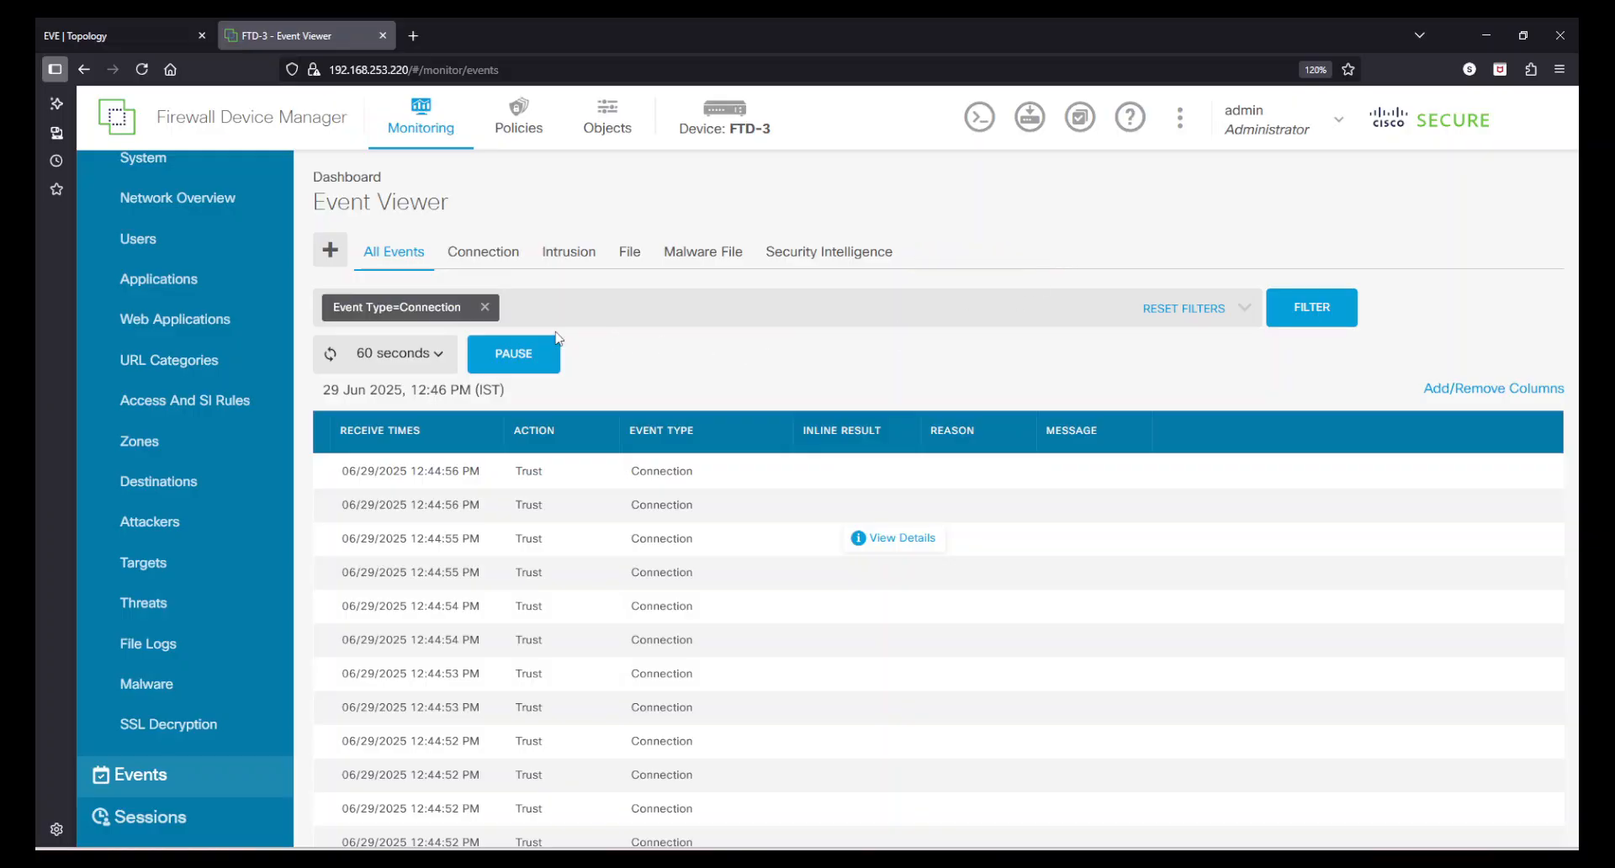
click(484, 307)
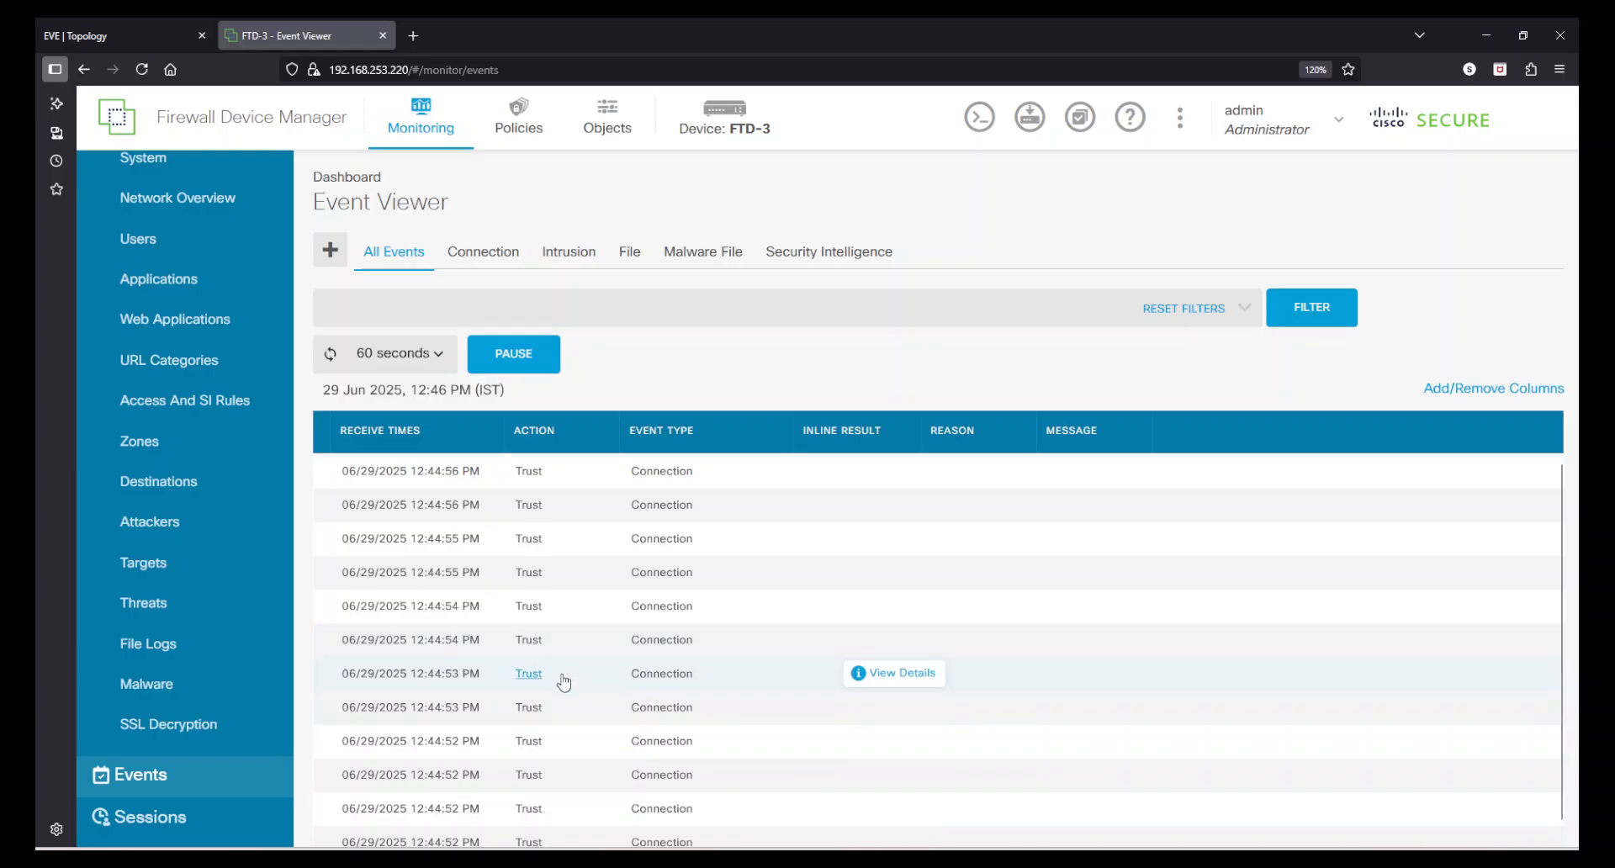
scroll(589, 699, down, 1)
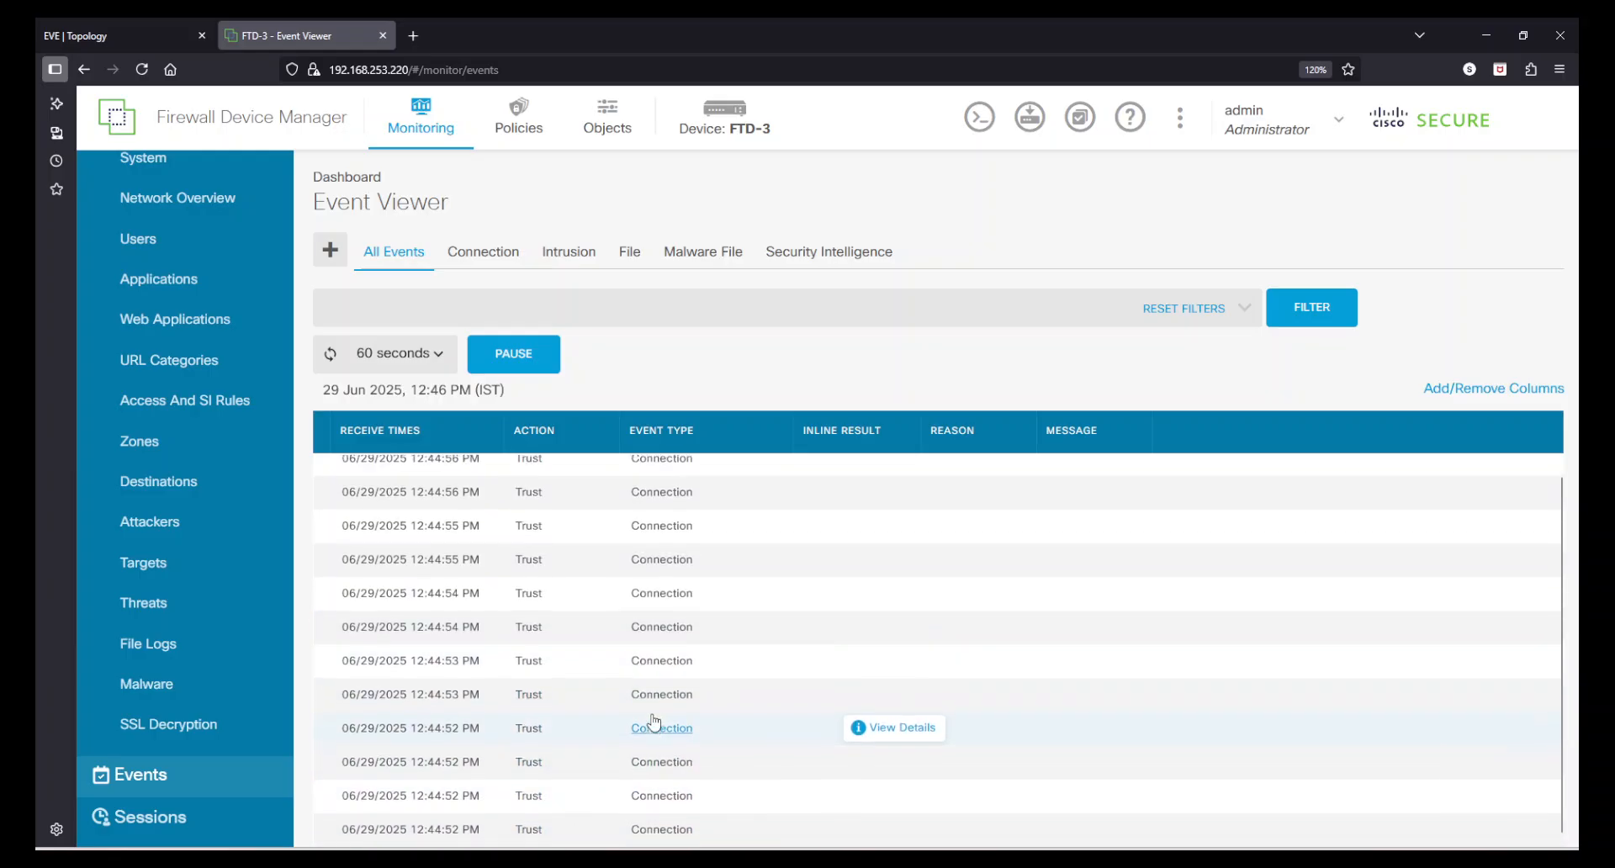
scroll(547, 589, up, 1)
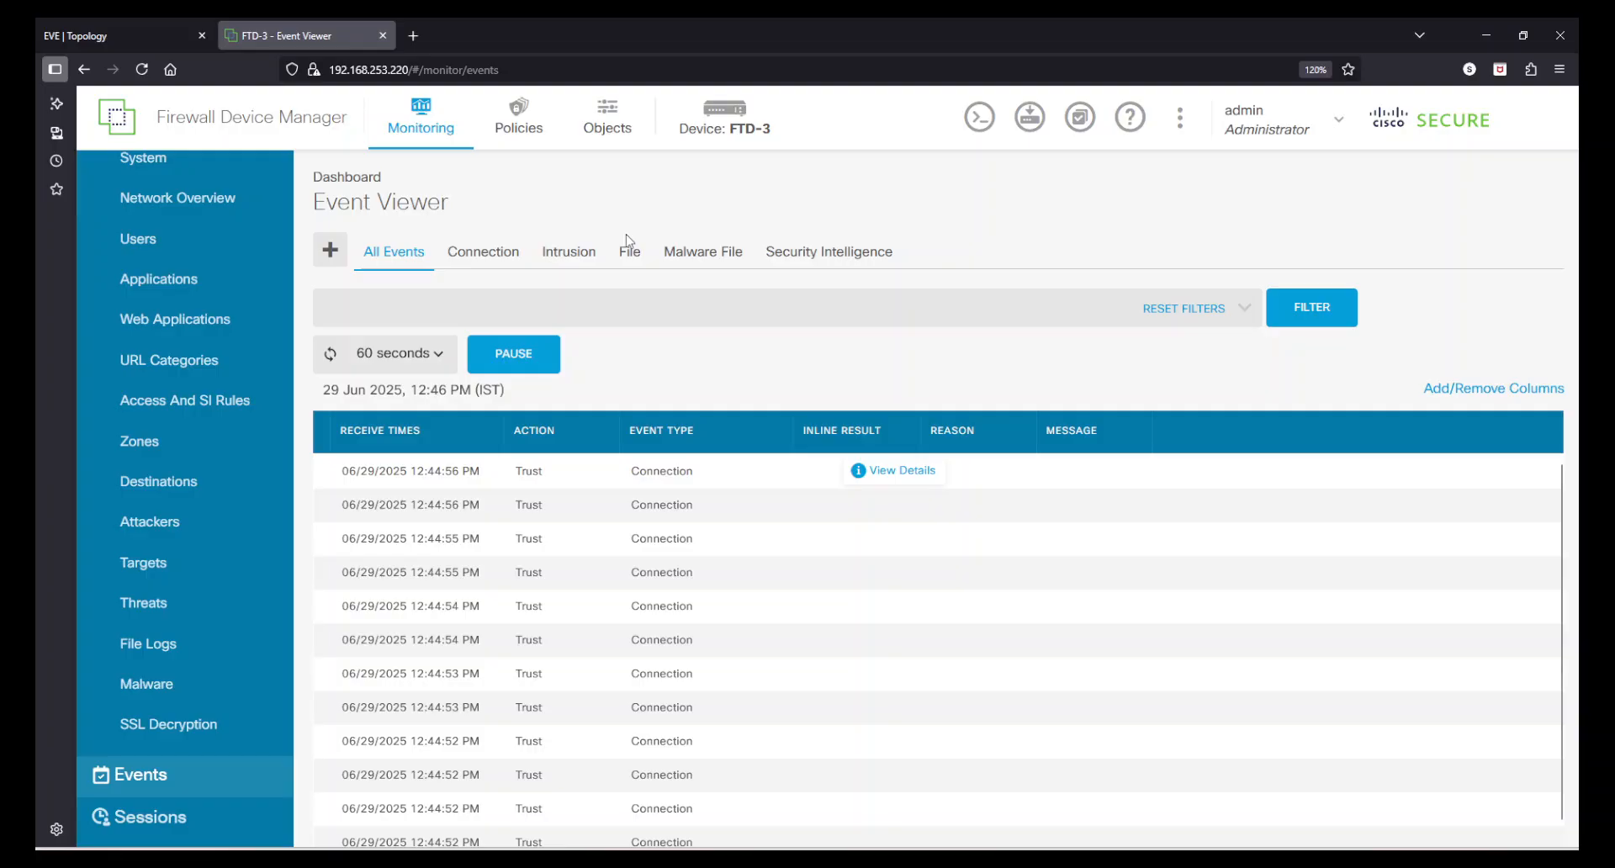